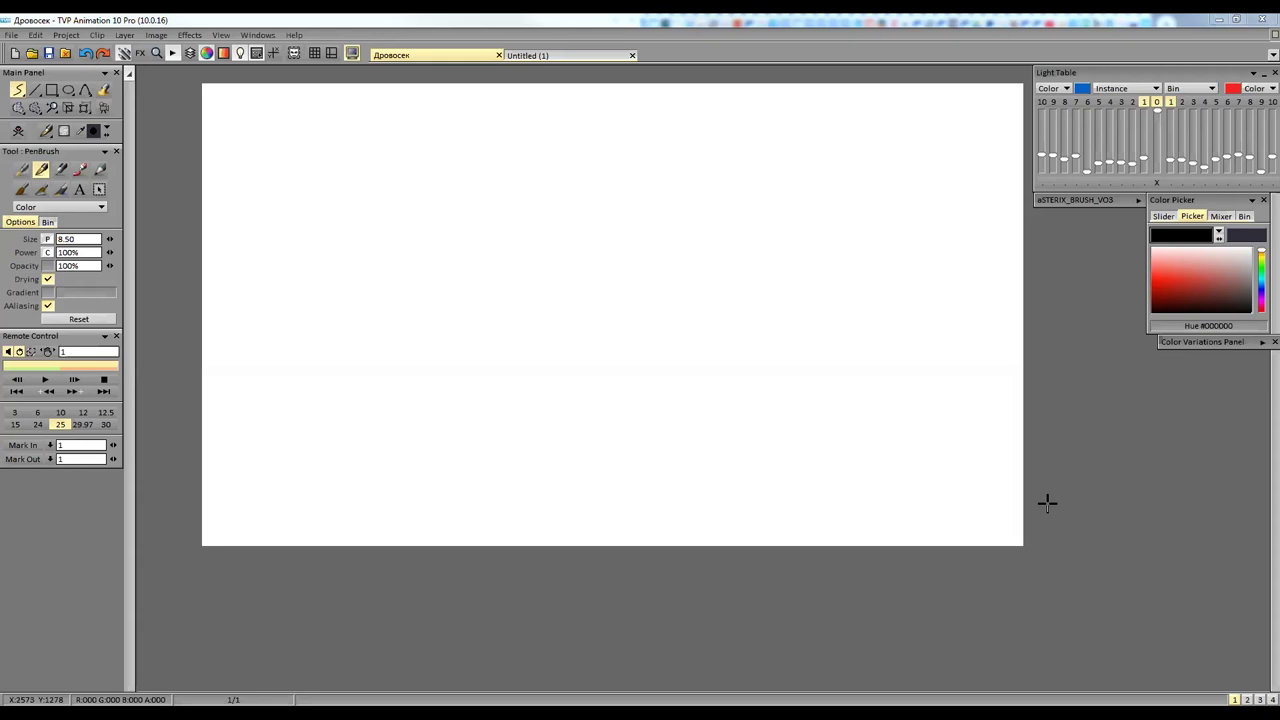
Show the timeline in a reduced height below the canvas and make the Untitled 1 layer visible.
scroll(749, 480, "up", 1)
left_click_drag(749, 478, 738, 479)
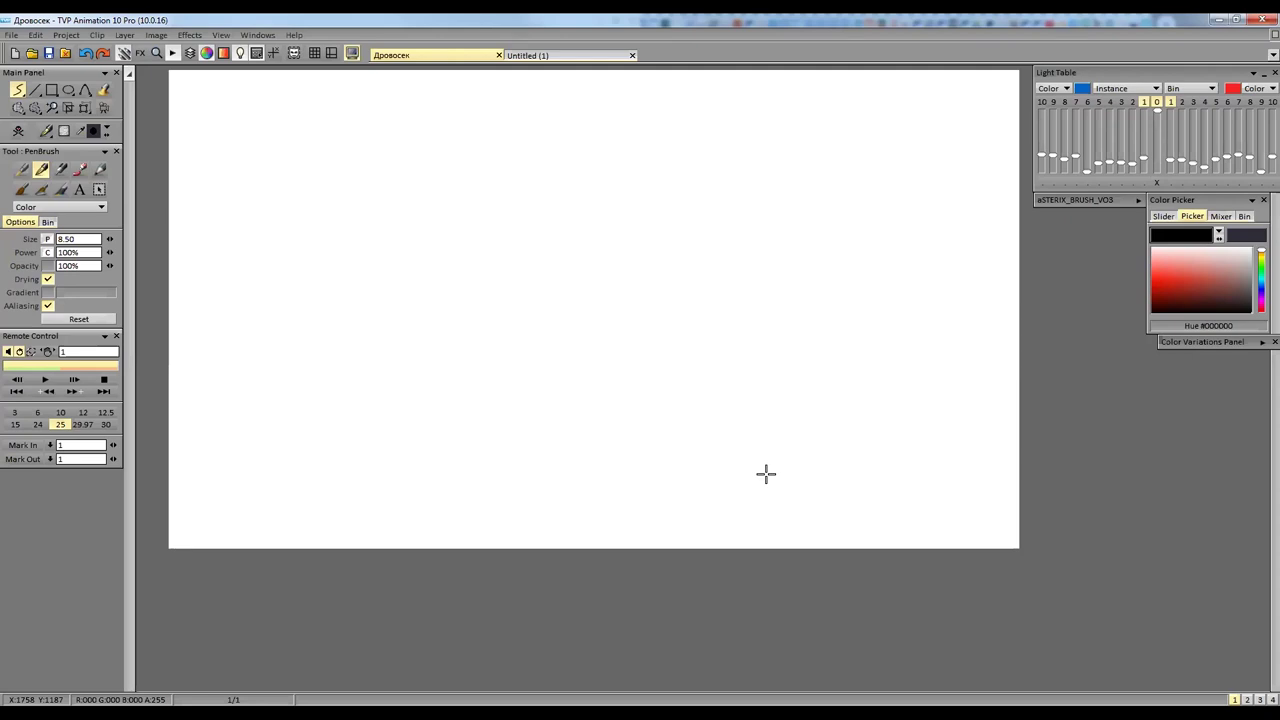
left_click_drag(536, 318, 540, 382)
key("Tab")
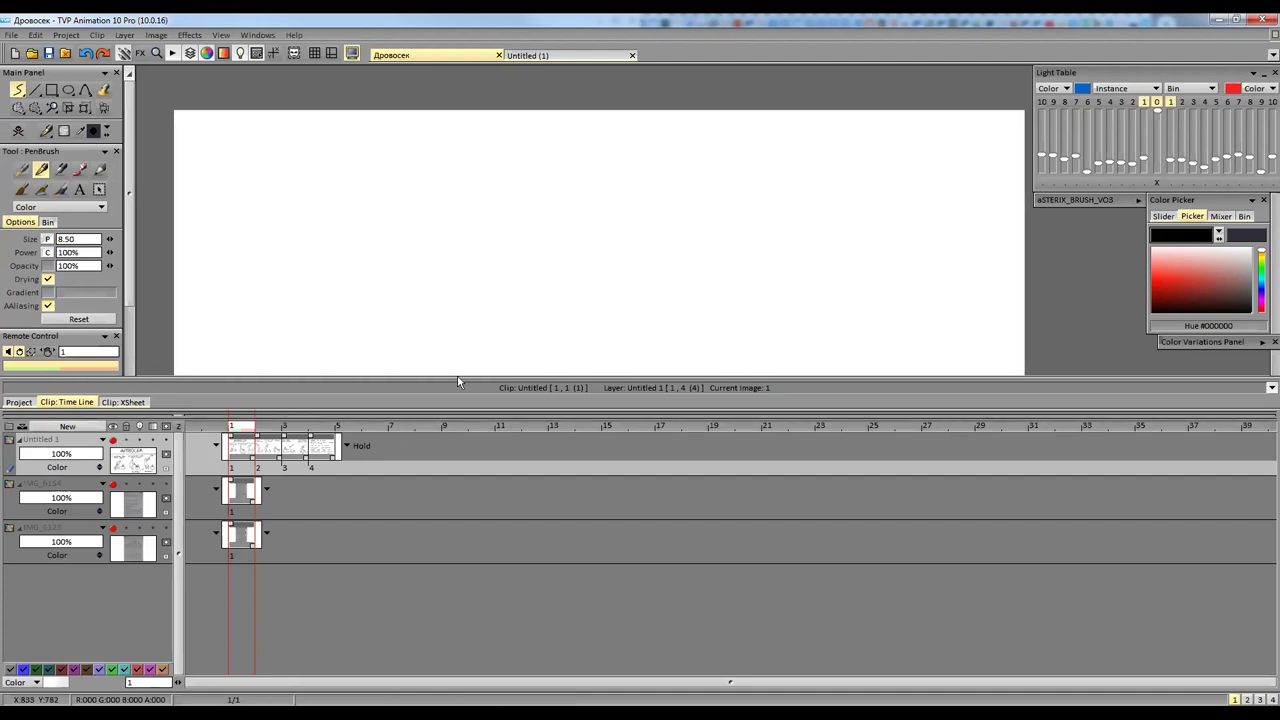
left_click_drag(457, 379, 458, 512)
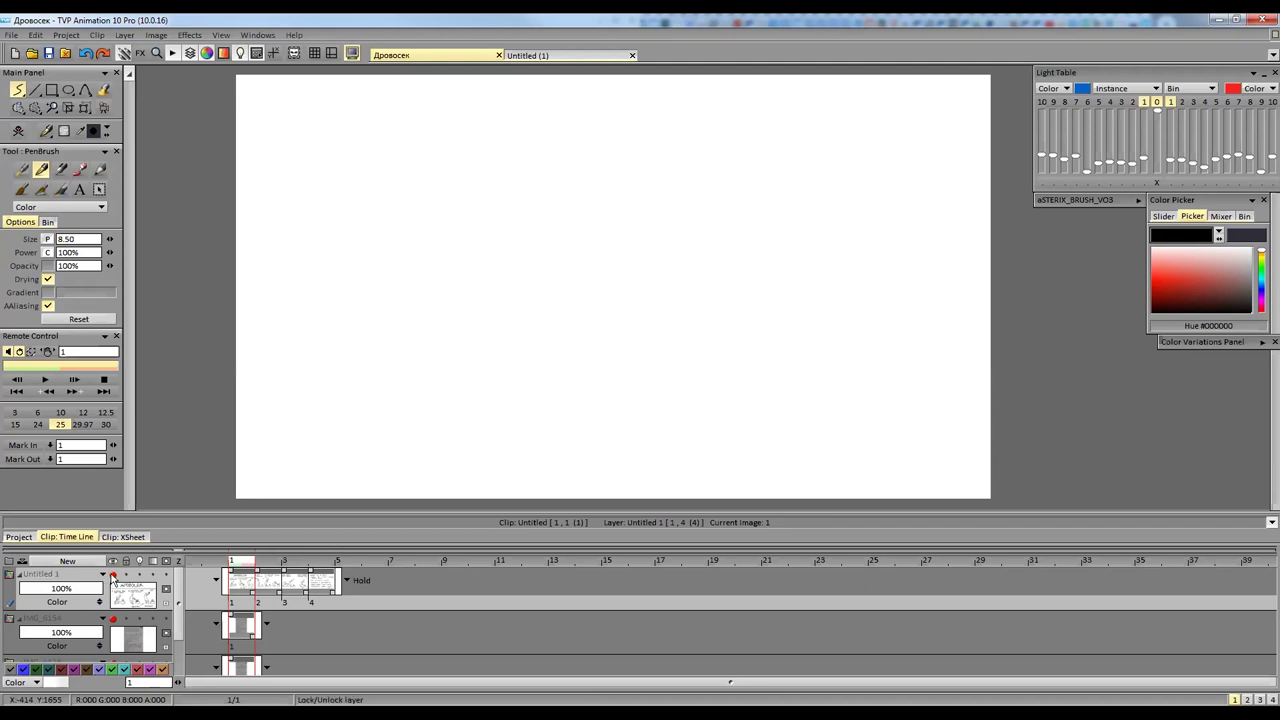
left_click(112, 577)
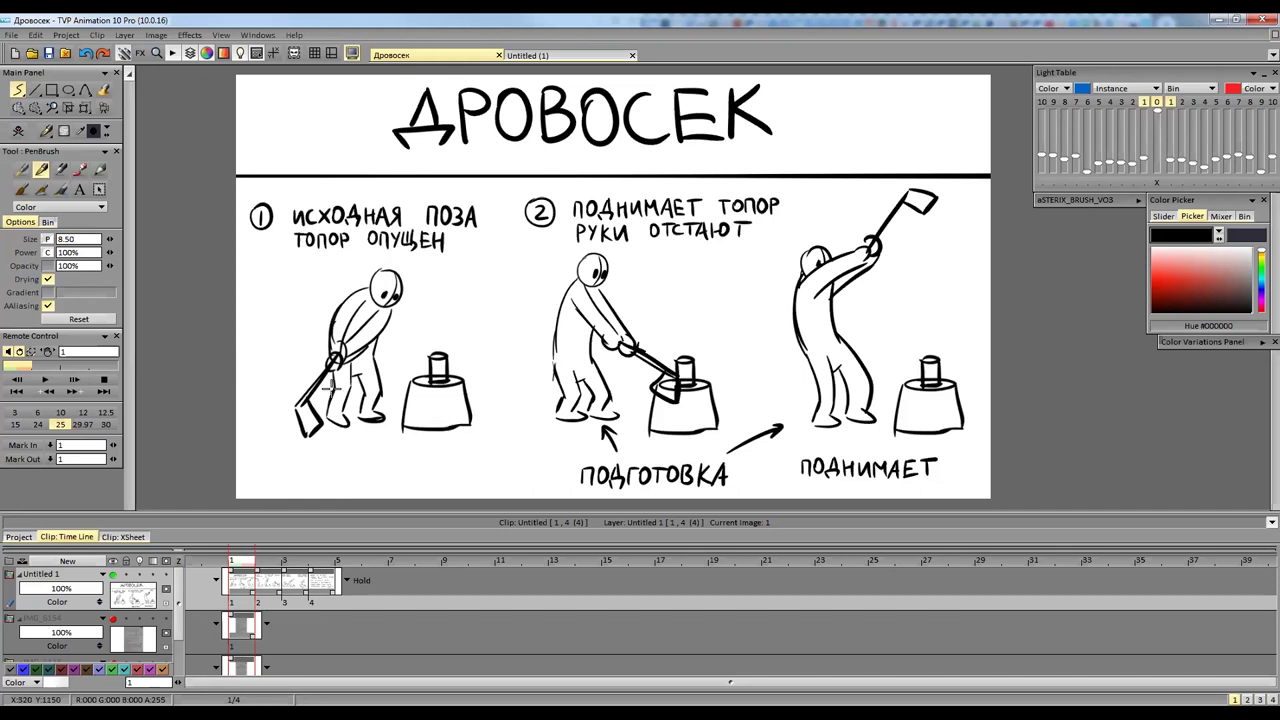
Fill the axe head black in pose 1 and sketch alternative arms holding a second black axe in front of the figure.
left_click_drag(304, 414, 317, 423)
mouse_move(352, 308)
left_mouse_down()
mouse_move(346, 356)
mouse_move(412, 418)
mouse_move(398, 440)
mouse_move(414, 446)
mouse_move(408, 425)
left_mouse_up()
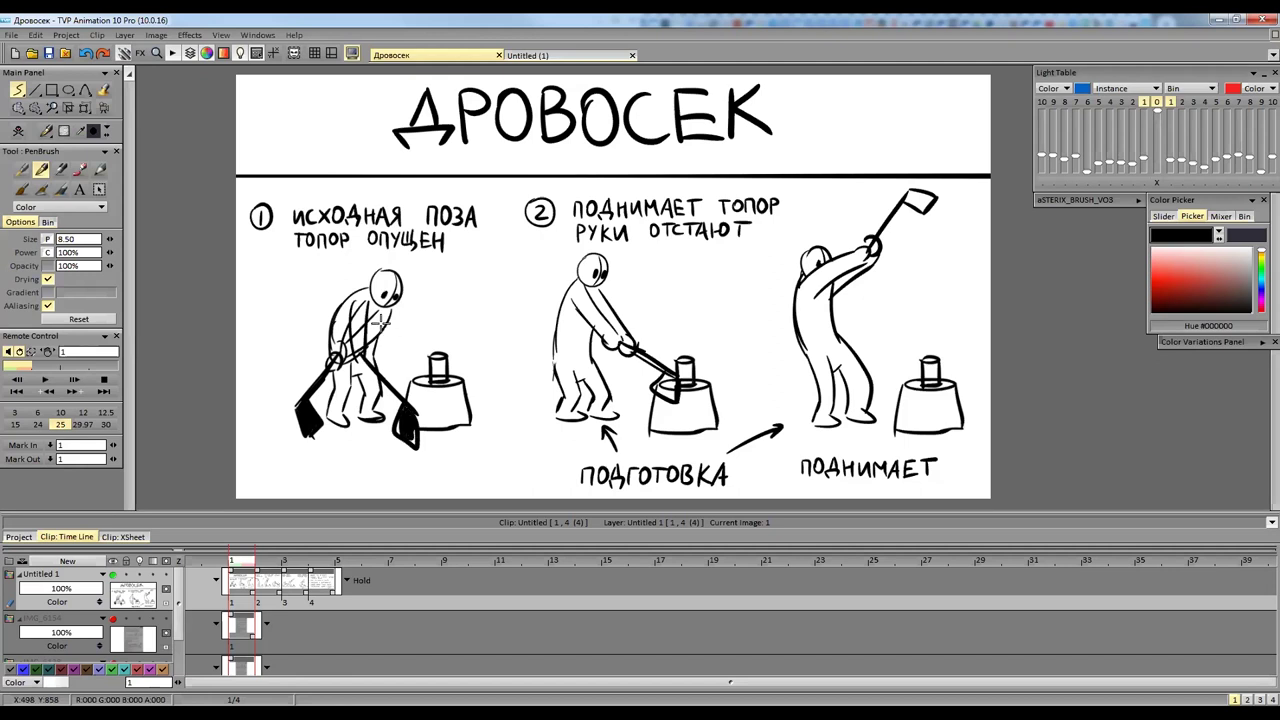
left_click_drag(385, 311, 375, 358)
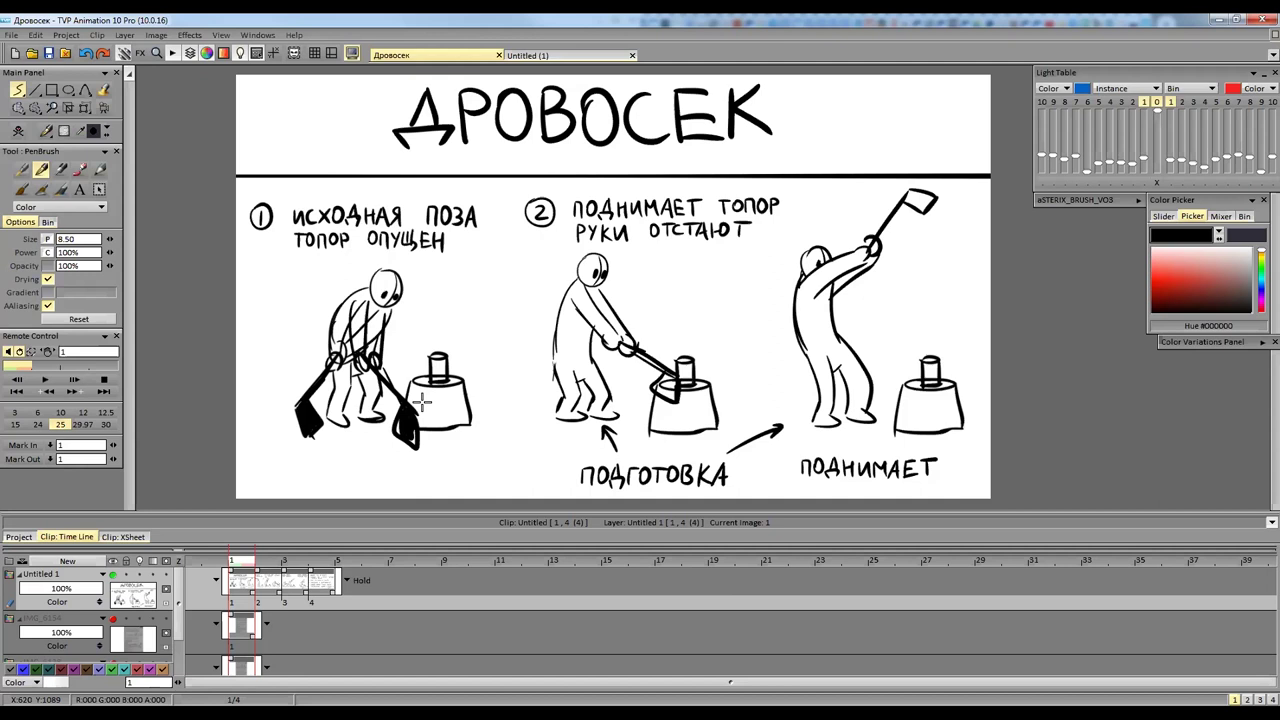
Draw a curved upward arrow behind the back of the first figure in pose 2, undoing the extra stroke beside it.
scroll(790, 375, "down", 1)
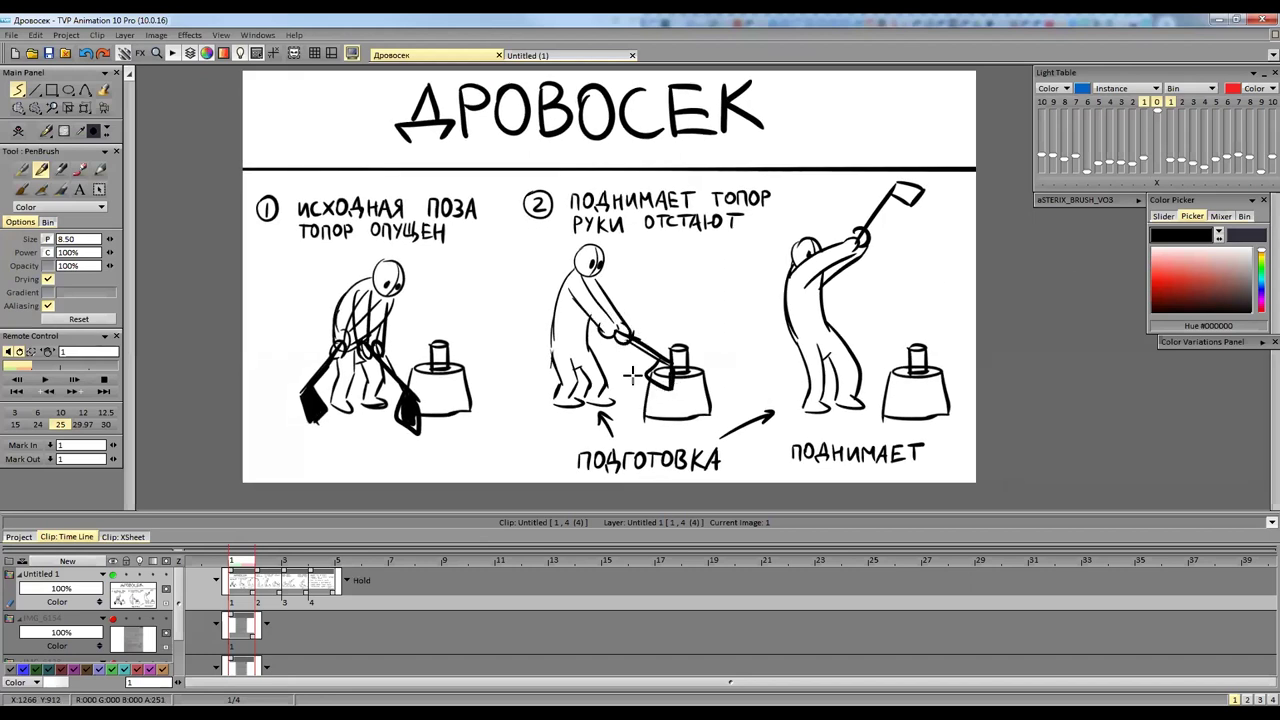
left_click_drag(535, 352, 555, 262)
left_click_drag(555, 263, 553, 282)
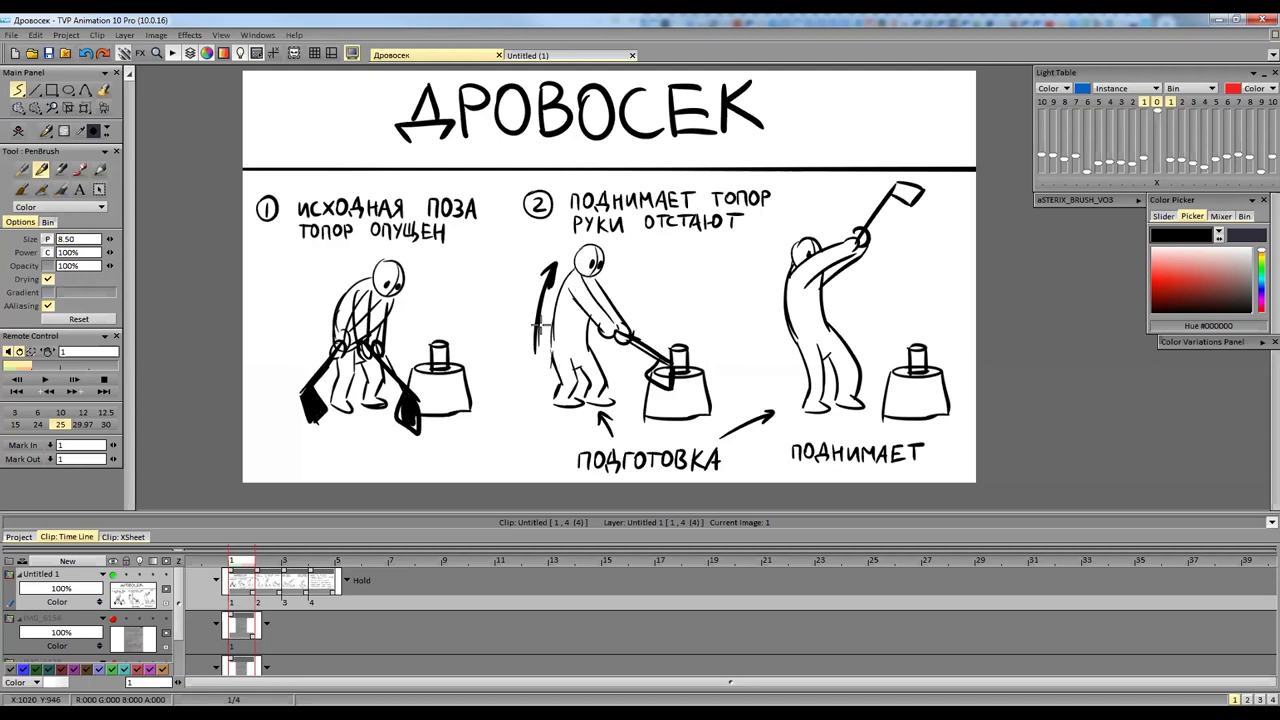
left_click_drag(546, 354, 562, 230)
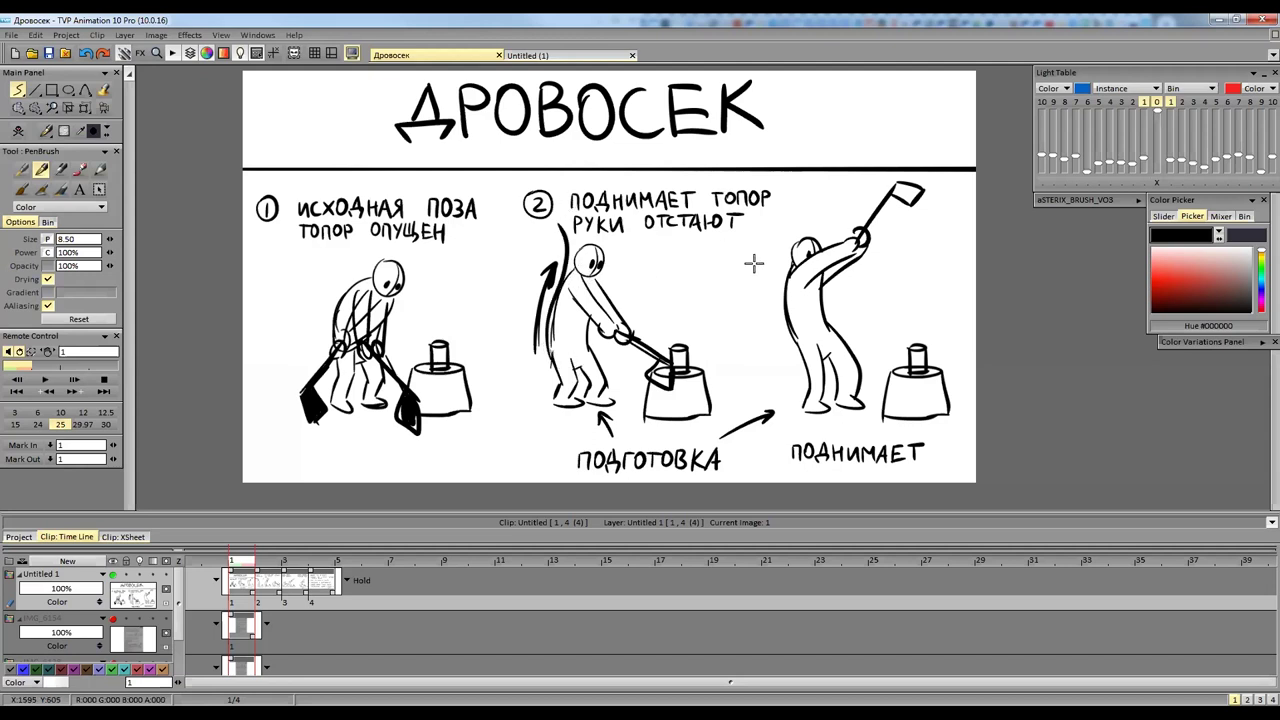
key("ctrl+z")
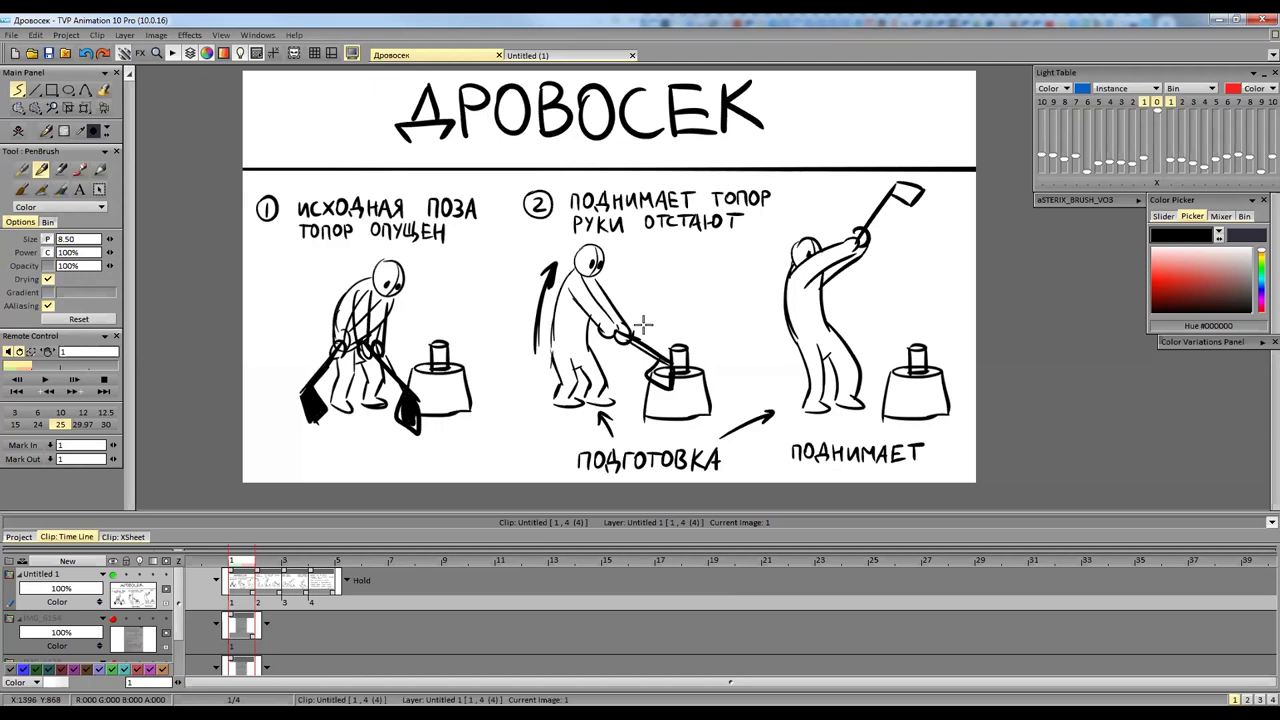
Try sketching a raised axe and a blackened axe head on the first figure in pose 2, undoing the strokes.
mouse_move(606, 332)
left_mouse_down()
mouse_move(690, 294)
mouse_move(700, 318)
mouse_move(640, 346)
mouse_move(669, 383)
left_mouse_up()
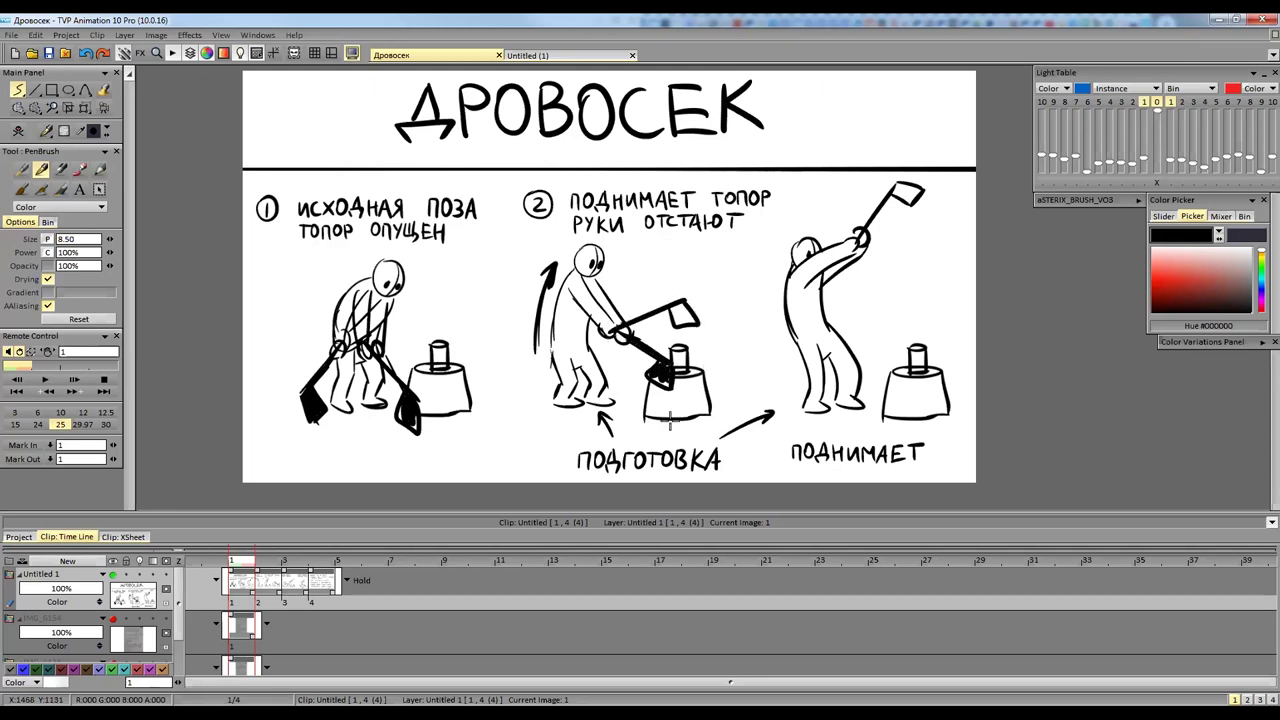
key("ctrl+z")
key("ctrl+z")
key("ctrl+z")
key("ctrl+z")
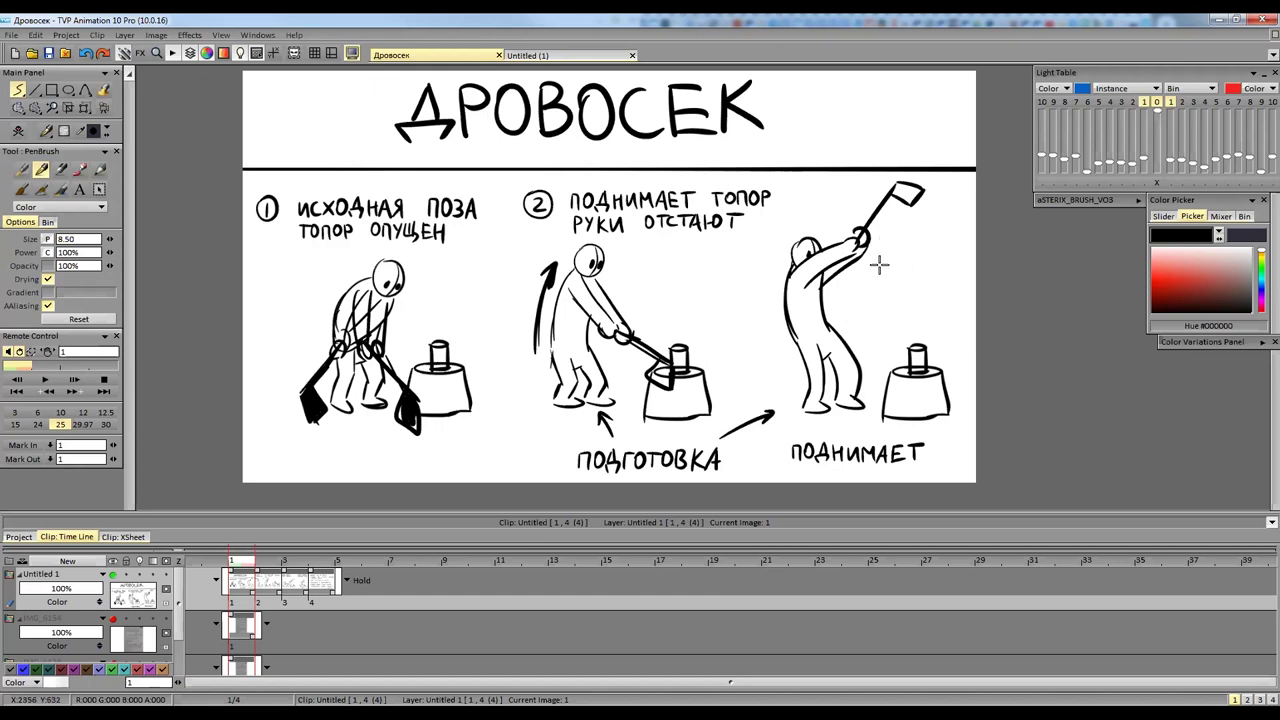
Try sketching horizontal arms with an axe on the figure above ПОДНИМАЕТ, undoing every stroke.
mouse_move(807, 276)
left_mouse_down()
mouse_move(856, 287)
mouse_move(942, 250)
mouse_move(930, 281)
mouse_move(924, 252)
mouse_move(957, 272)
left_mouse_up()
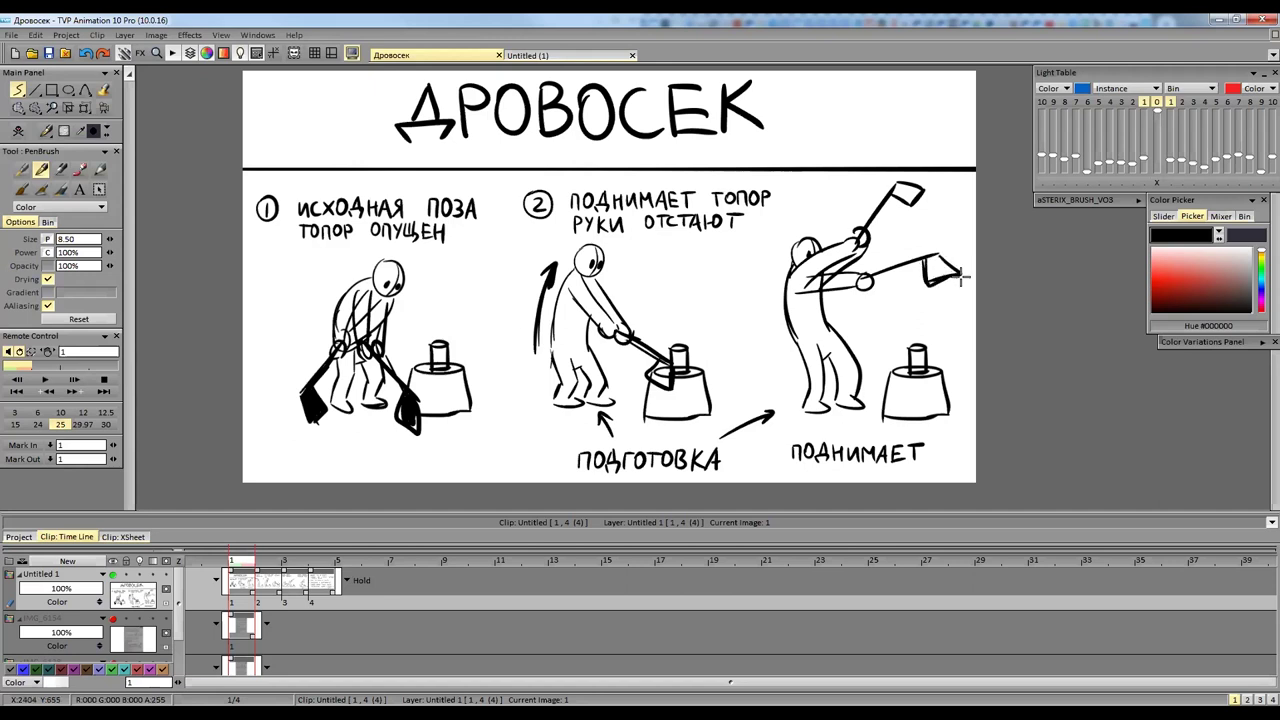
key("ctrl+z")
key("ctrl+z")
key("ctrl+z")
key("ctrl+z")
key("ctrl+z")
key("ctrl+z")
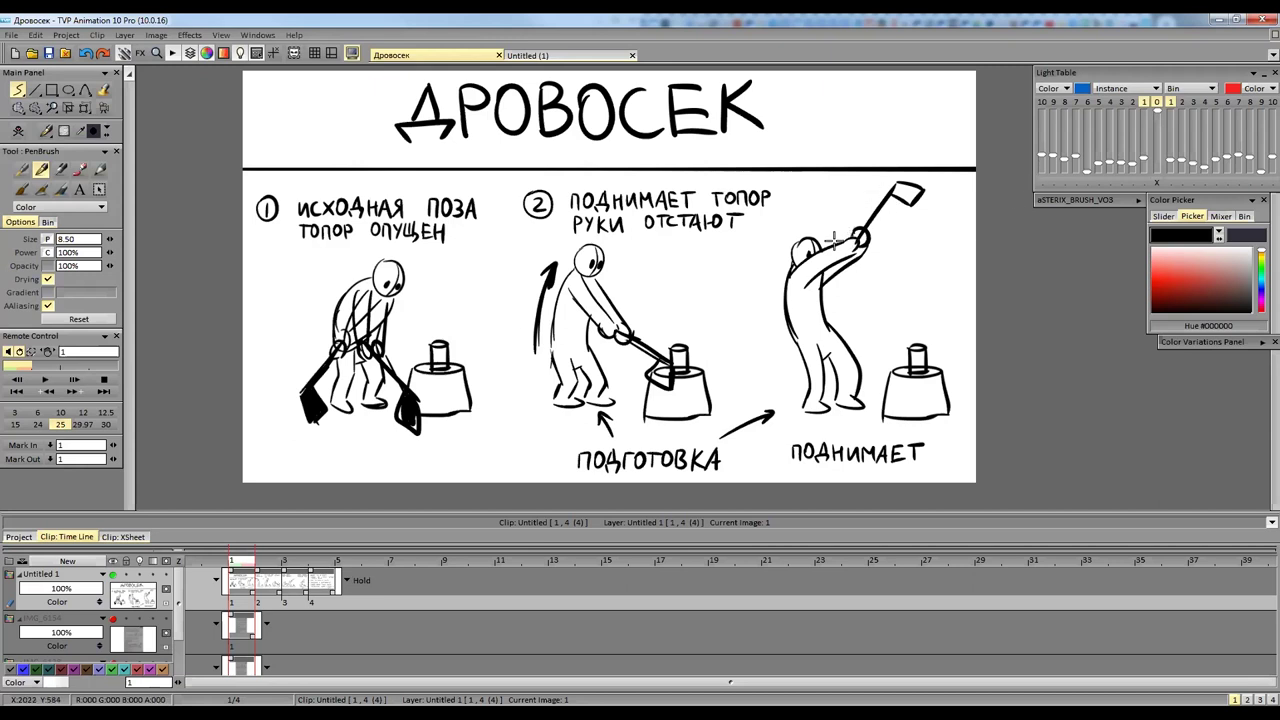
Try drawing curved motion lines around the body and raised arms of the ПОДНИМАЕТ figure, undoing them.
mouse_move(800, 390)
left_mouse_down()
mouse_move(763, 309)
mouse_move(816, 210)
mouse_move(878, 165)
left_mouse_up()
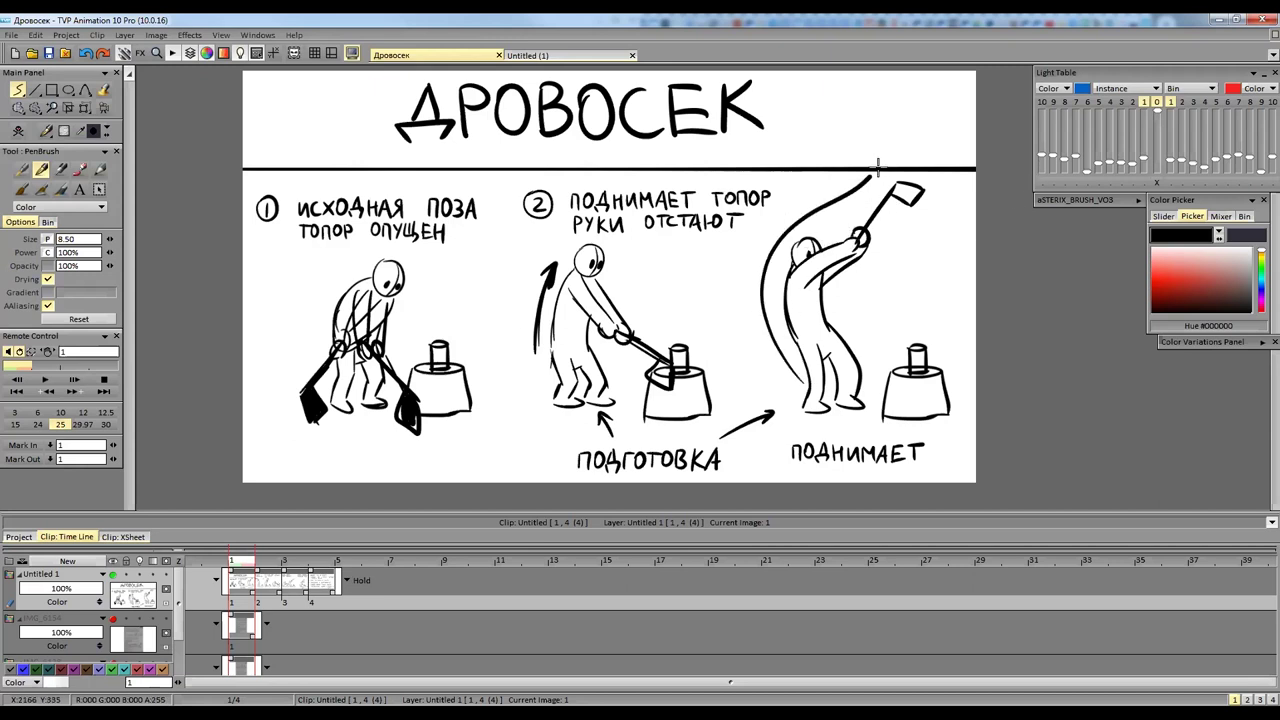
key("ctrl+z")
mouse_move(858, 238)
left_mouse_down()
mouse_move(817, 182)
mouse_move(840, 191)
mouse_move(814, 183)
left_mouse_up()
key("ctrl+z")
key("ctrl+z")
mouse_move(800, 264)
left_mouse_down()
mouse_move(902, 172)
mouse_move(835, 236)
mouse_move(793, 255)
mouse_move(835, 238)
mouse_move(901, 162)
left_mouse_up()
left_click_drag(848, 233, 838, 190)
key("ctrl+z")
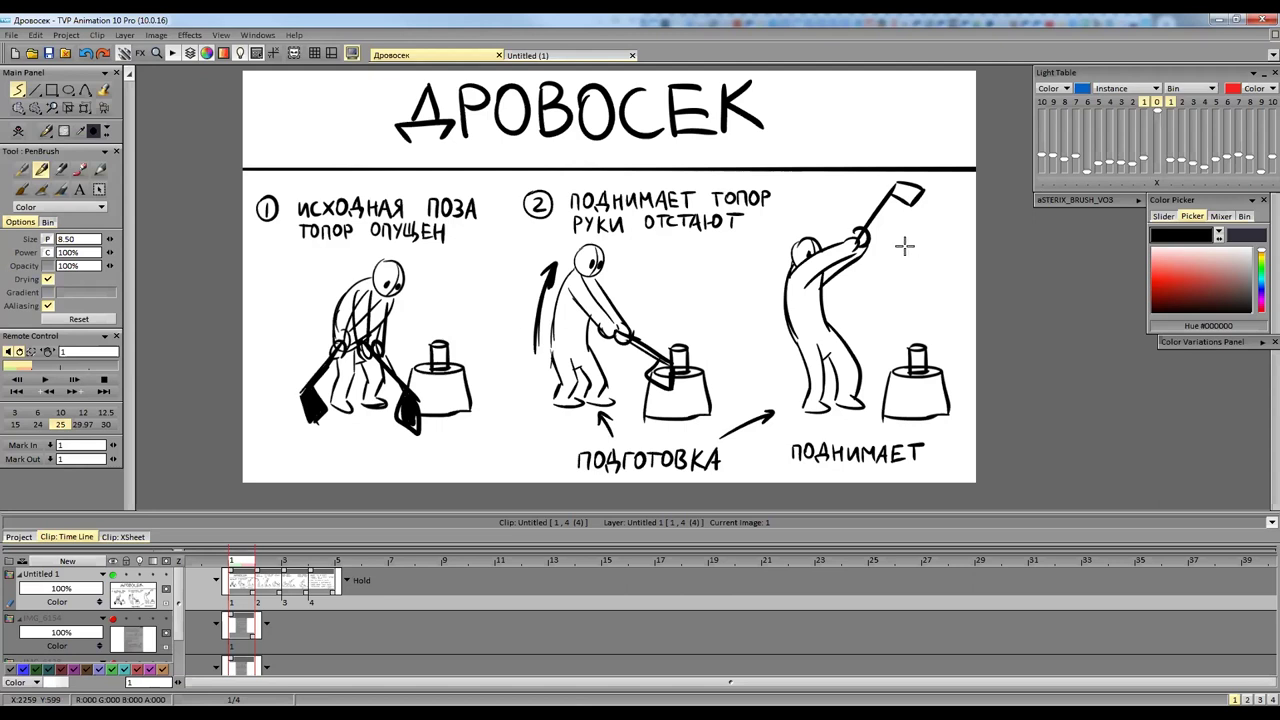
On frame 2, sketch a narrow loop behind the pose 3 figure and thicken the arched line of its back.
key("Right")
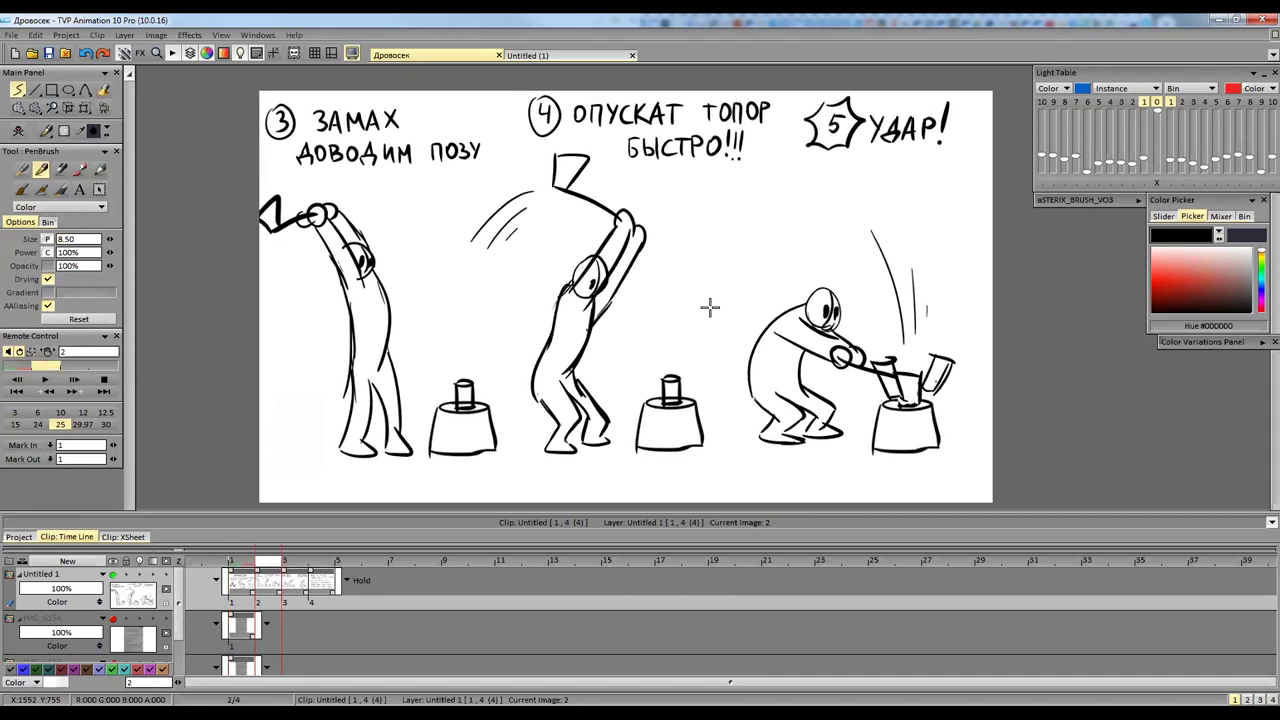
scroll(811, 211, "up", 1)
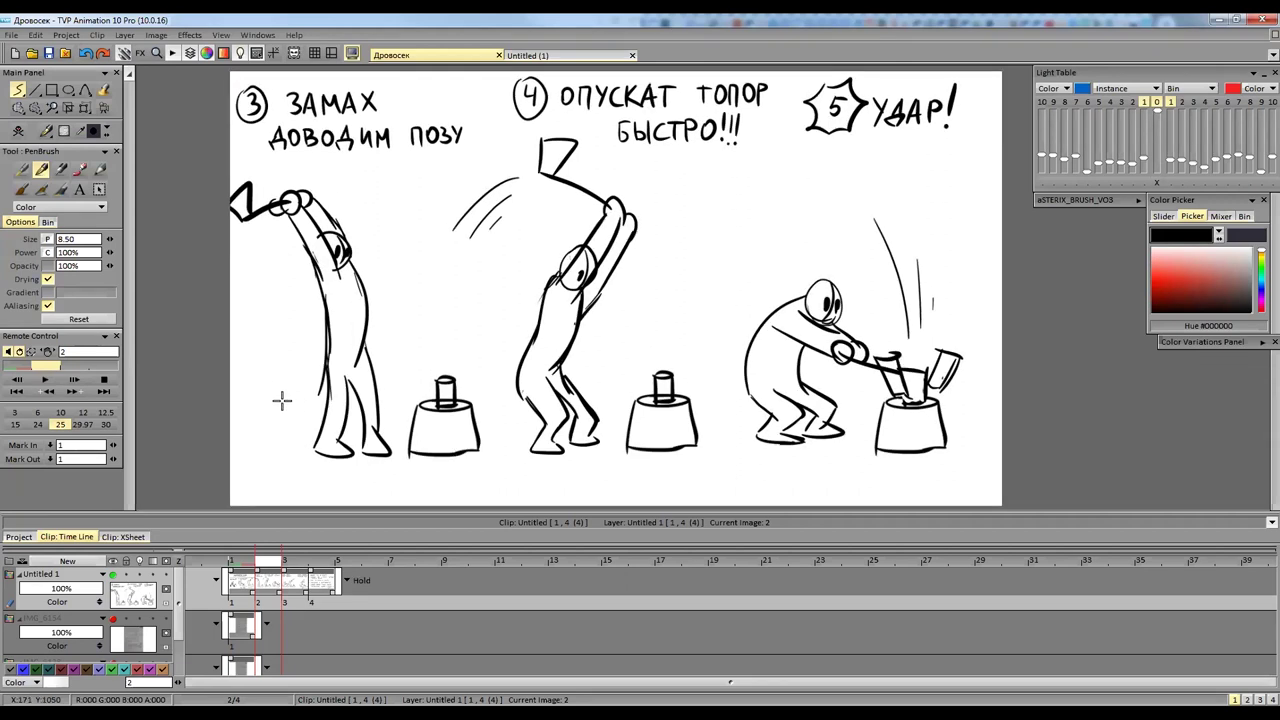
mouse_move(266, 298)
left_mouse_down()
mouse_move(285, 403)
mouse_move(264, 294)
mouse_move(283, 403)
mouse_move(298, 231)
mouse_move(330, 428)
left_mouse_up()
key("ctrl+z")
mouse_move(288, 210)
left_mouse_down()
mouse_move(325, 336)
mouse_move(316, 447)
left_mouse_up()
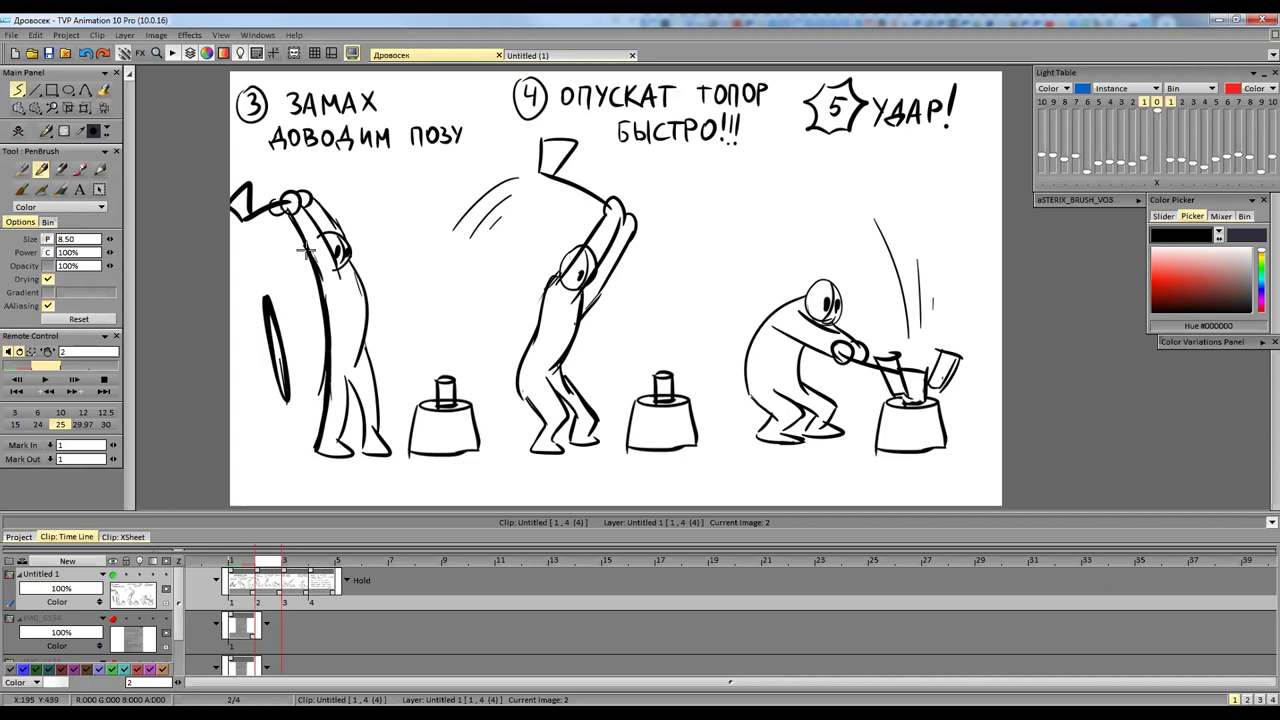
Try short curved strokes in front of the pose 3 figure's head and chest, undoing them.
mouse_move(401, 213)
left_mouse_down()
mouse_move(433, 315)
mouse_move(424, 280)
left_mouse_up()
key("ctrl+z")
mouse_move(390, 234)
left_mouse_down()
mouse_move(396, 222)
mouse_move(418, 270)
mouse_move(421, 320)
mouse_move(436, 299)
left_mouse_up()
key("ctrl+z")
key("ctrl+z")
key("ctrl+z")
key("ctrl+z")
key("ctrl+z")
key("ctrl+z")
Touch up the head and raised hands of the pose 3 figure with a 3.00 brush.
mouse_move(334, 252)
left_mouse_down()
mouse_move(314, 186)
mouse_move(272, 128)
mouse_move(274, 146)
left_mouse_up()
mouse_move(338, 232)
left_mouse_down()
mouse_move(331, 181)
mouse_move(342, 224)
left_mouse_up()
left_click_drag(259, 191, 300, 192)
mouse_move(240, 189)
left_mouse_down()
mouse_move(246, 202)
mouse_move(238, 186)
mouse_move(254, 188)
left_mouse_up()
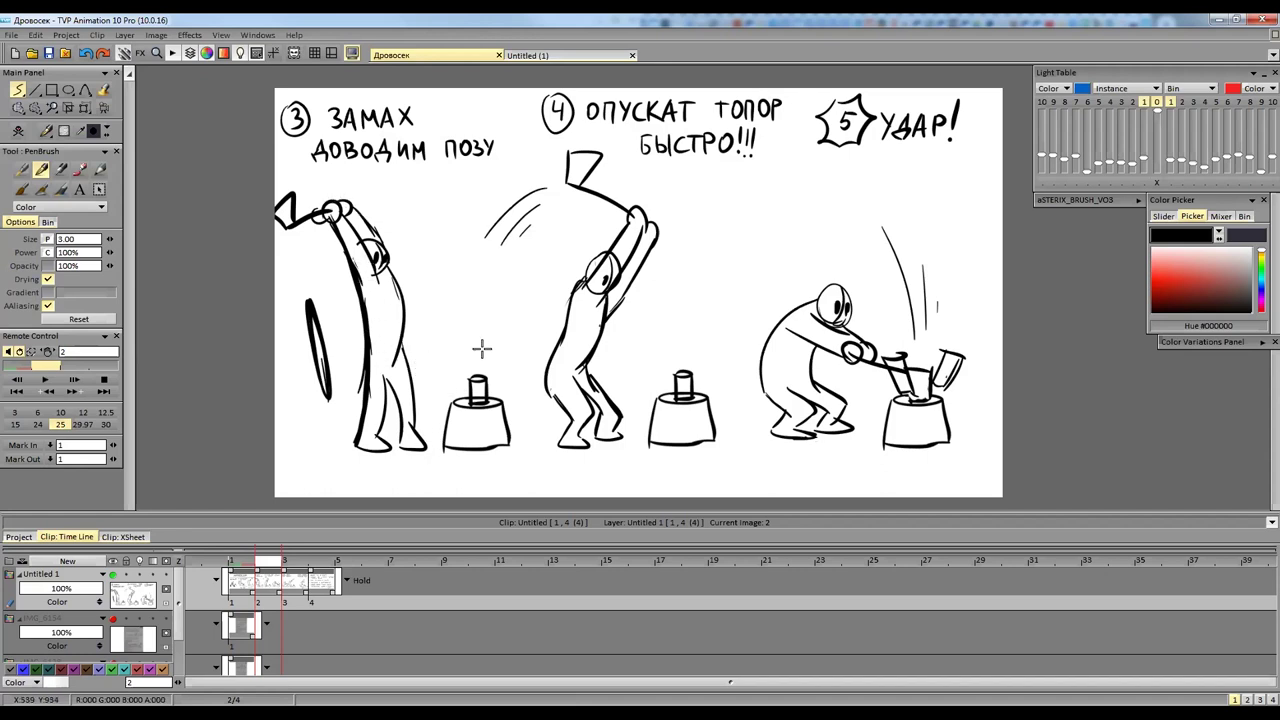
key("Left")
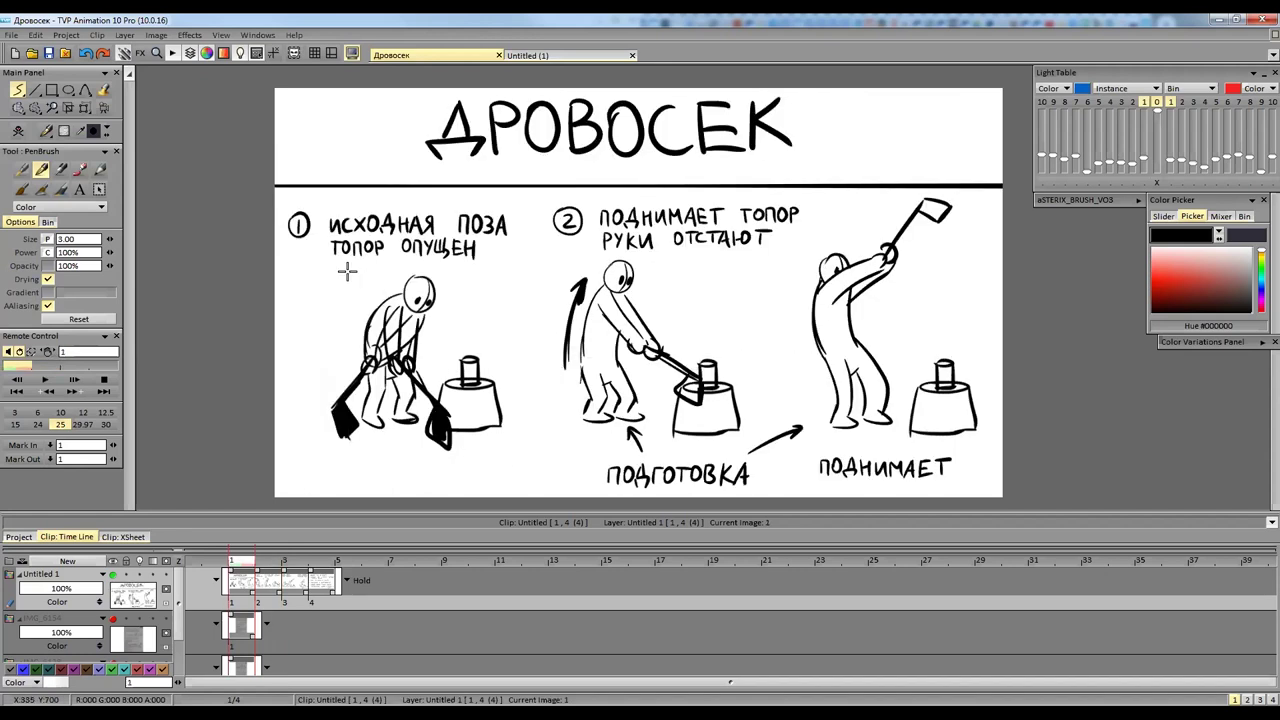
left_click_drag(340, 385, 355, 402)
key("ctrl+z")
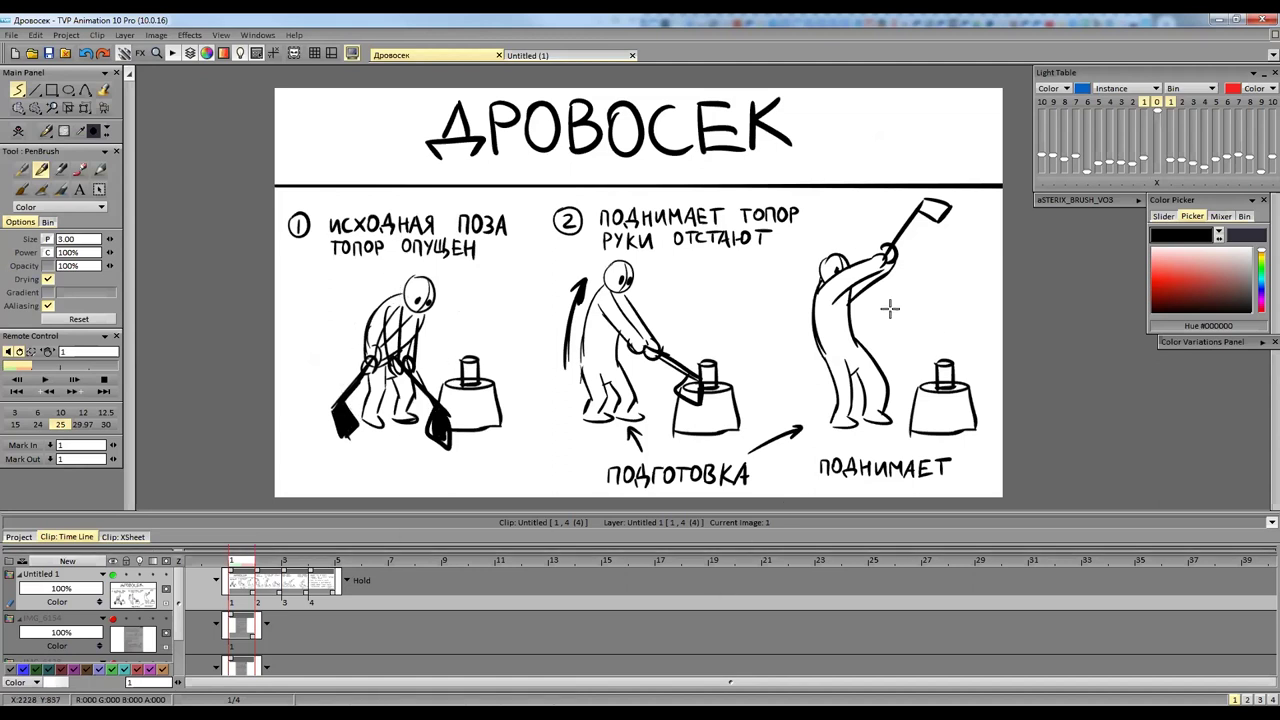
key("plus")
key("Right")
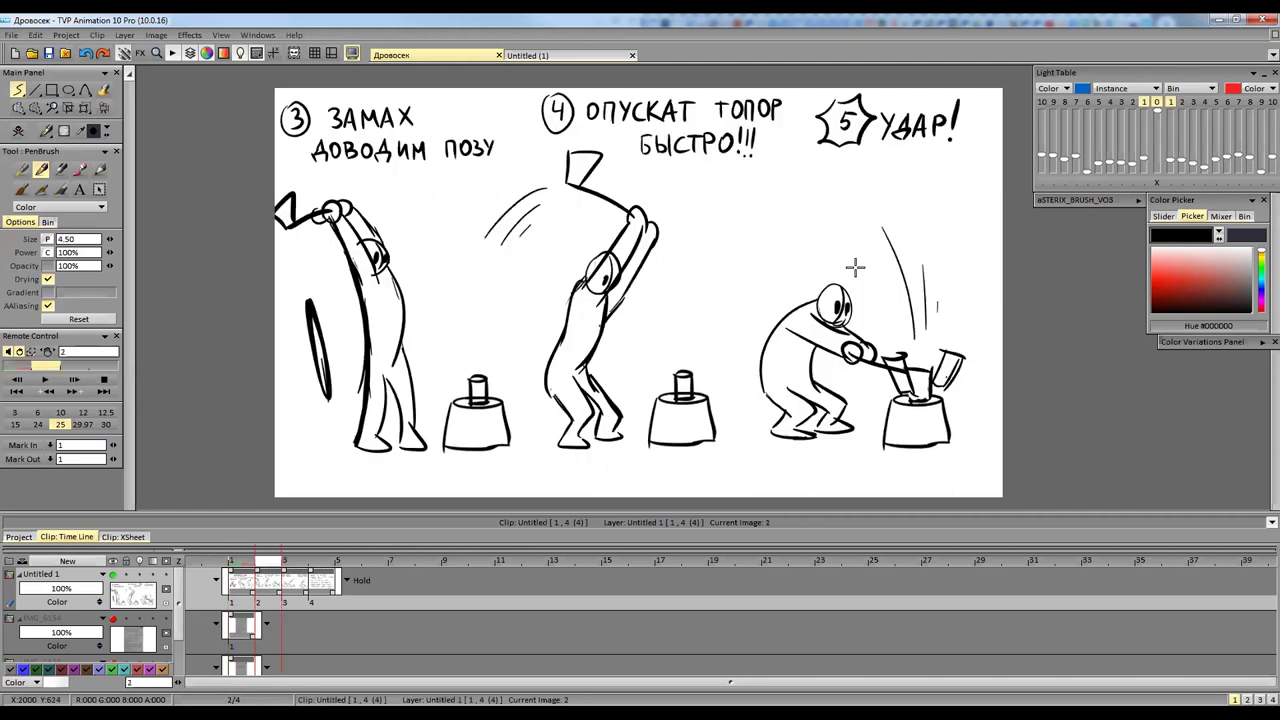
mouse_move(312, 216)
left_mouse_down()
mouse_move(438, 385)
mouse_move(321, 190)
mouse_move(415, 440)
left_mouse_up()
key("ctrl+z")
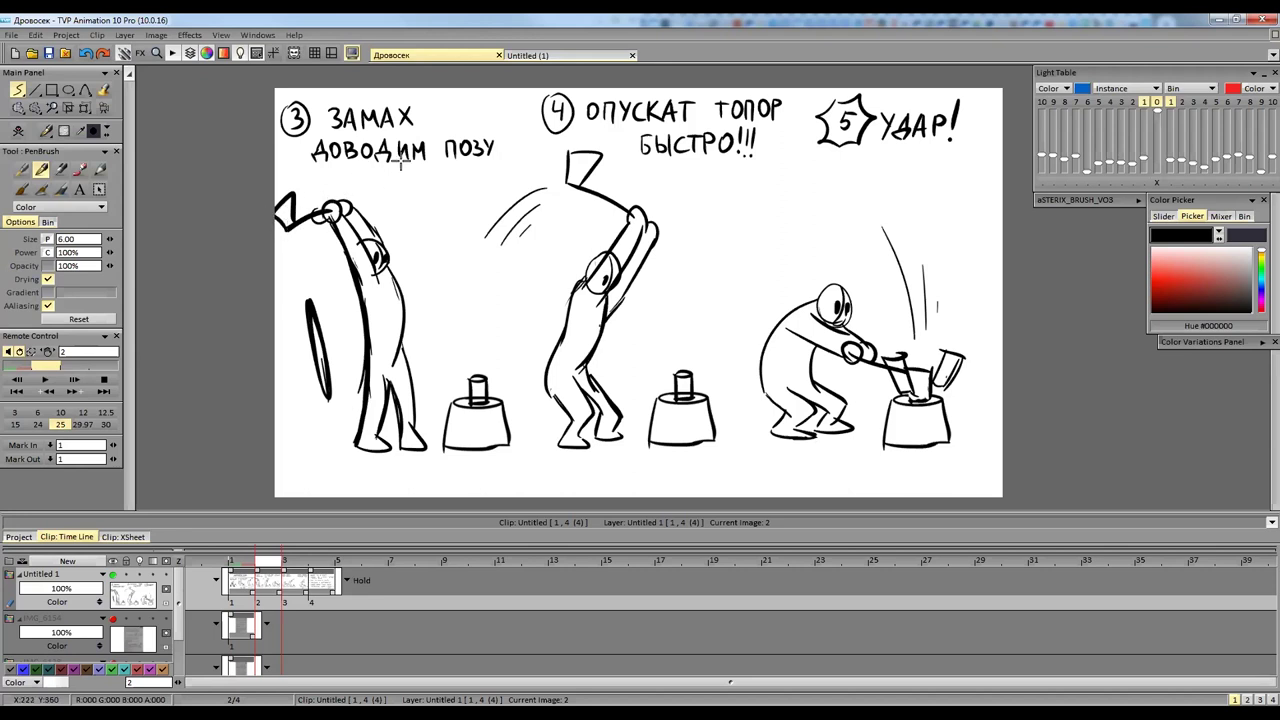
Sketch a slightly shifted red (#FF4635) version of the arms, body and axe over pose 3 with a 6.50 brush.
key("plus")
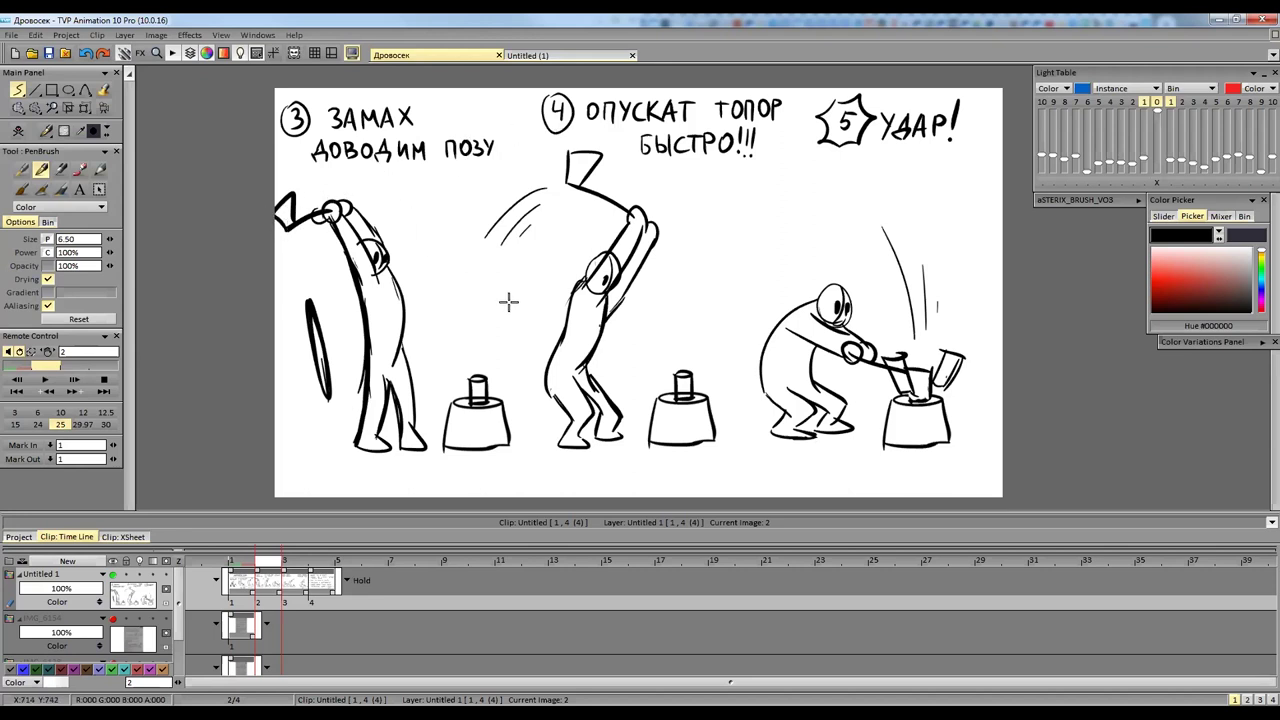
left_click(1176, 277)
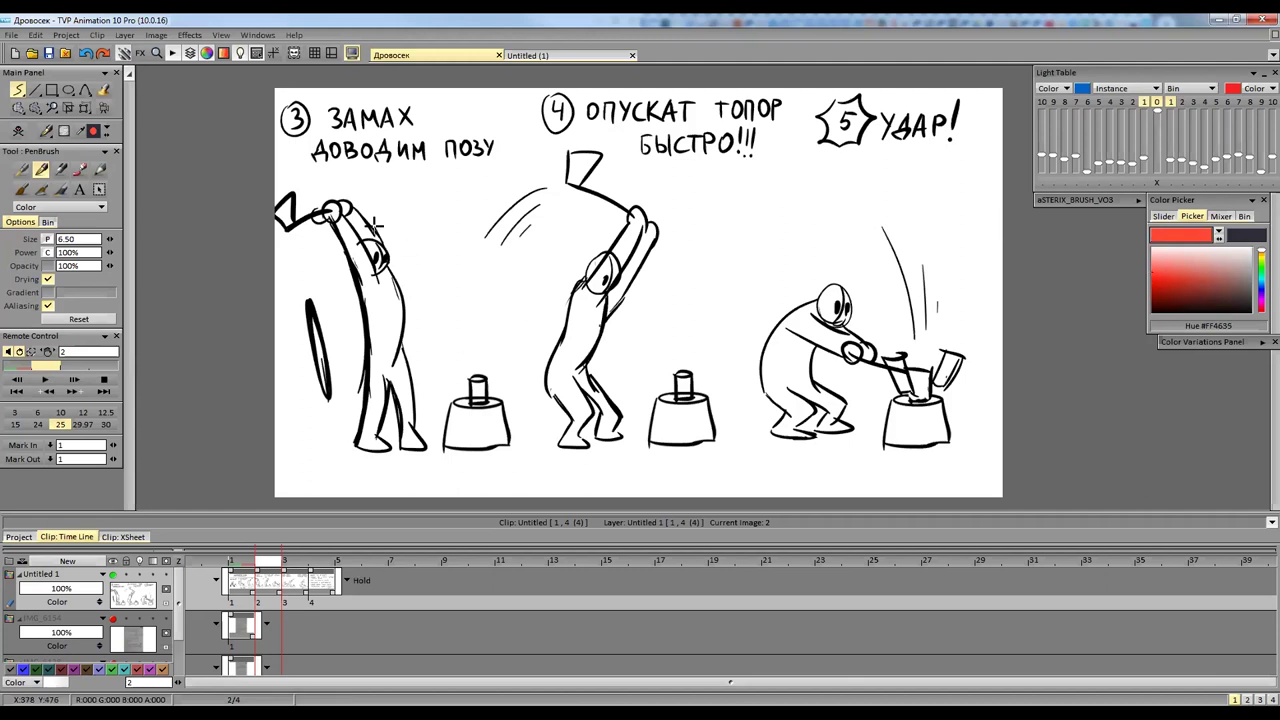
left_click_drag(336, 209, 354, 262)
mouse_move(336, 214)
left_mouse_down()
mouse_move(350, 206)
mouse_move(360, 240)
mouse_move(364, 210)
mouse_move(378, 241)
mouse_move(360, 240)
mouse_move(388, 266)
mouse_move(362, 278)
mouse_move(366, 322)
left_mouse_up()
left_click_drag(388, 264, 414, 414)
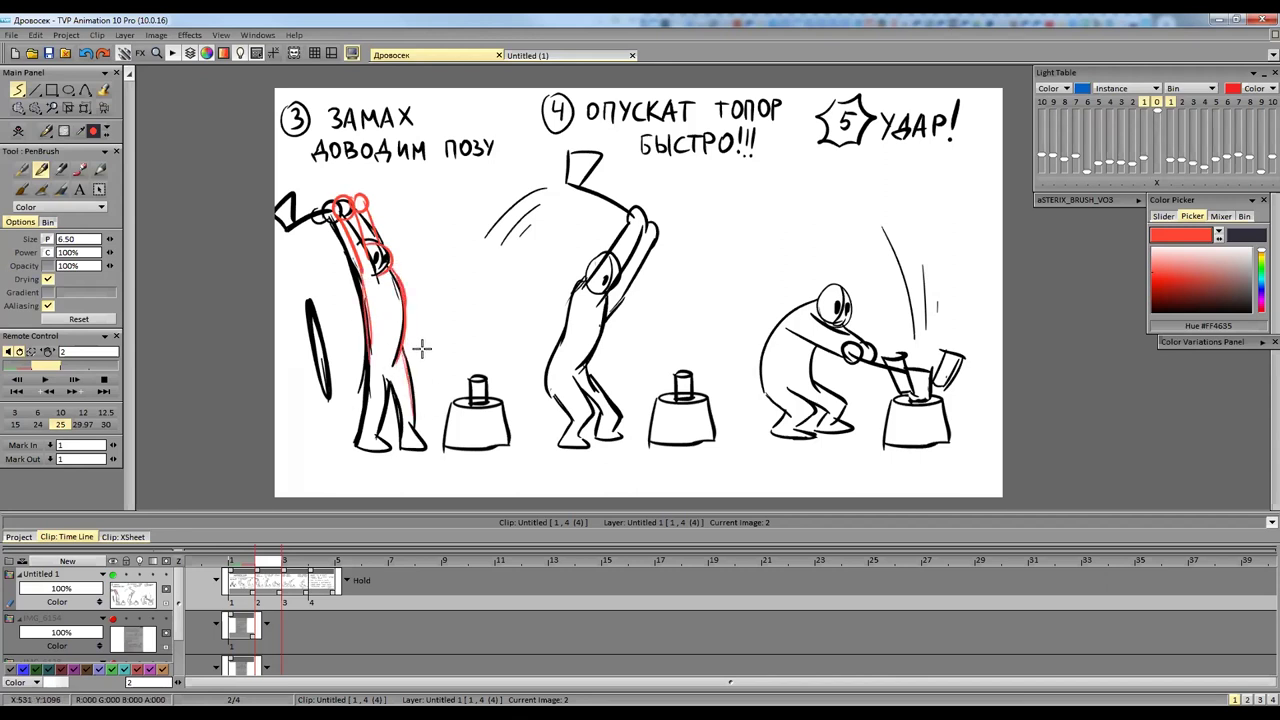
mouse_move(336, 208)
left_mouse_down()
mouse_move(278, 190)
mouse_move(300, 172)
mouse_move(280, 186)
mouse_move(285, 212)
left_mouse_up()
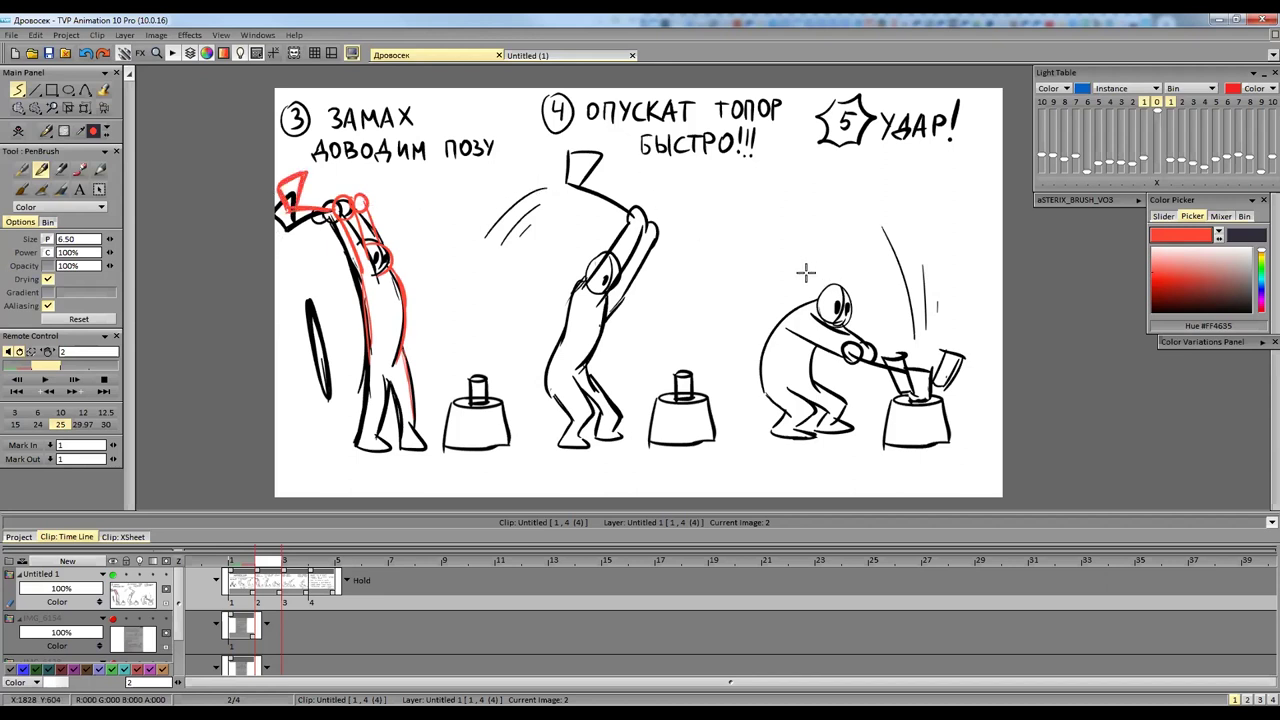
Write МЕДЛЕННО in black under pose 3's caption with an 8.00 brush, and emphasize БЫСТРО!!! and the split log.
left_click_drag(1215, 290, 1236, 312)
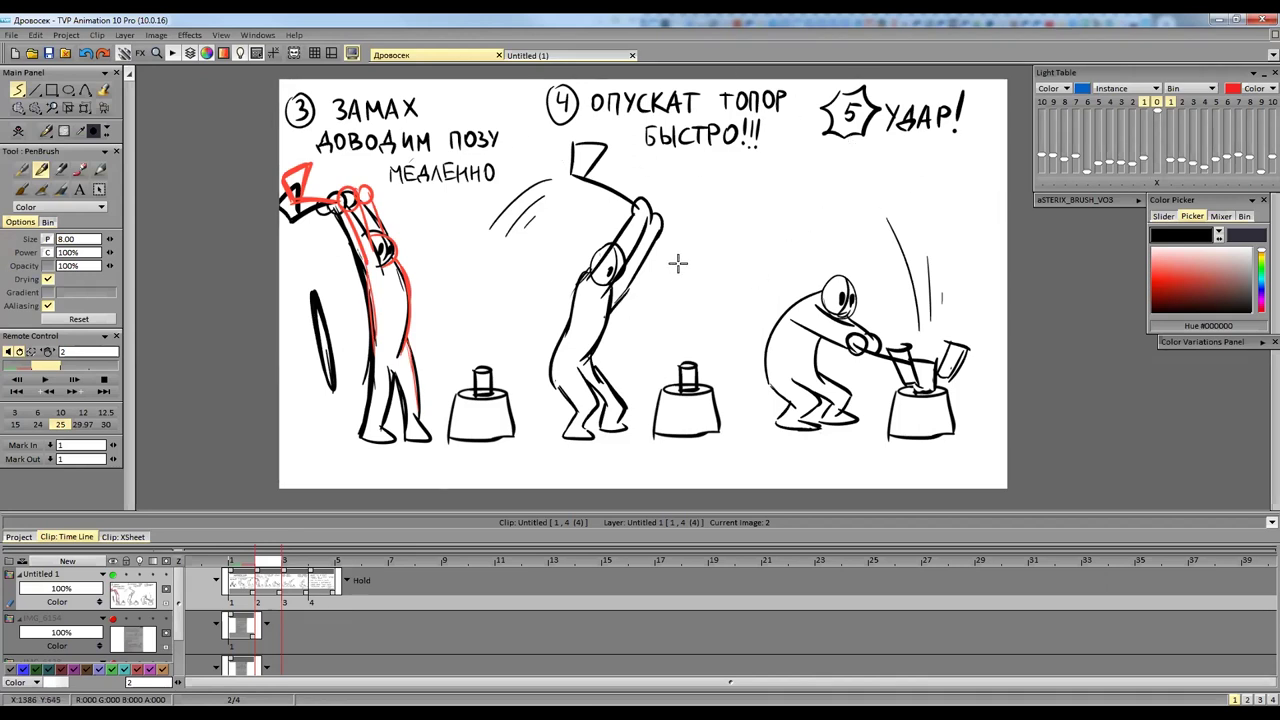
left_click_drag(641, 150, 760, 146)
mouse_move(864, 346)
left_mouse_down()
mouse_move(940, 355)
mouse_move(914, 352)
mouse_move(924, 383)
mouse_move(884, 342)
mouse_move(968, 351)
left_mouse_up()
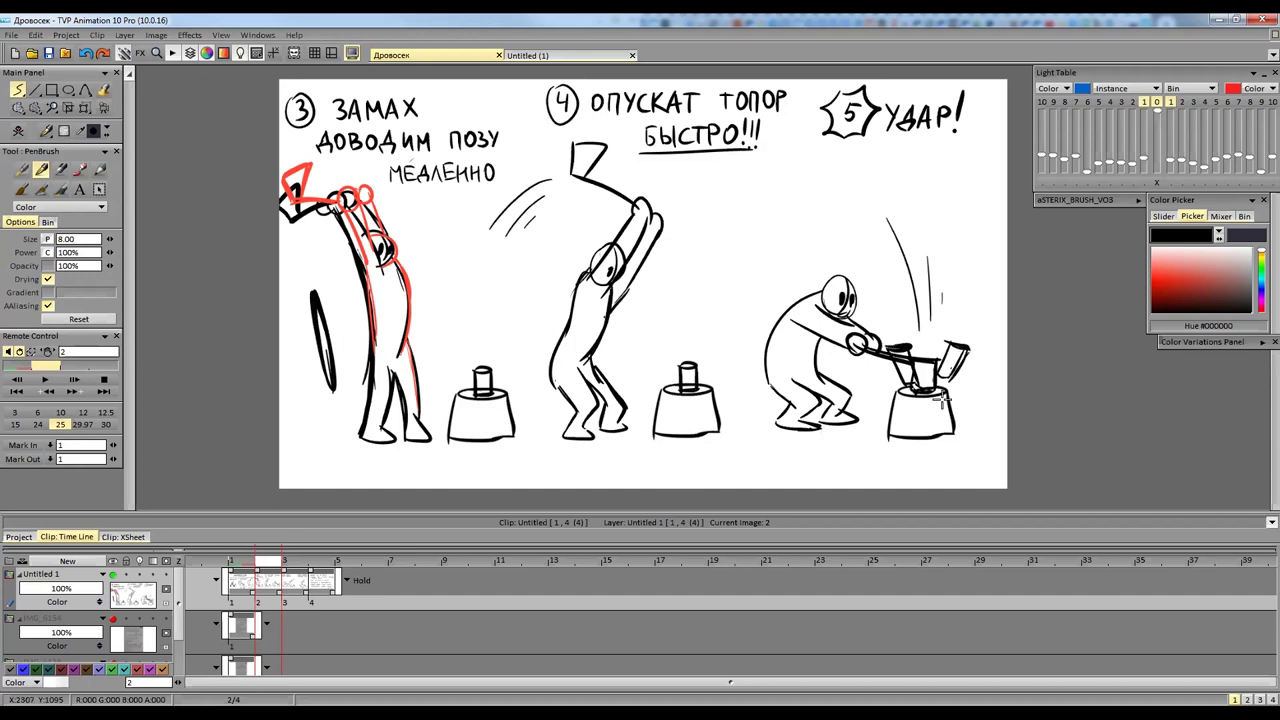
Write ПОЛЕШК below pose 5 and fill the log in pose 4 black, undoing the loops around the log and stump.
left_click_drag(750, 452, 834, 470)
mouse_move(684, 368)
left_mouse_down()
mouse_move(692, 388)
mouse_move(696, 372)
left_mouse_up()
mouse_move(714, 428)
left_mouse_down()
mouse_move(652, 399)
mouse_move(730, 408)
left_mouse_up()
mouse_move(668, 382)
left_mouse_down()
mouse_move(688, 354)
mouse_move(706, 376)
left_mouse_up()
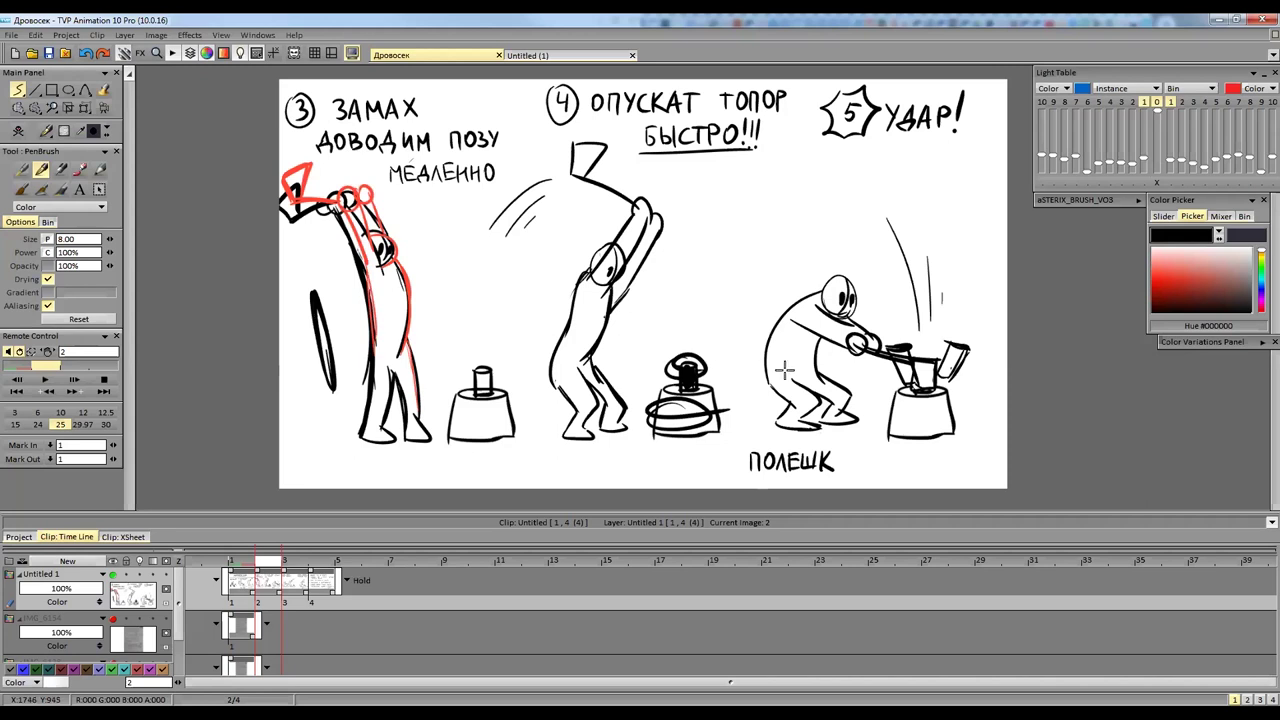
left_click_drag(553, 345, 560, 332)
key("ctrl+z")
key("ctrl+z")
key("ctrl+z")
Complete the note below pose 5 to read ПОЛЕШКО — НОВЫЙ СЛОЙ.
left_click_drag(843, 452, 845, 453)
left_click_drag(858, 462, 886, 470)
left_click_drag(898, 452, 898, 470)
left_click_drag(910, 452, 944, 469)
mouse_move(956, 452)
left_mouse_down()
mouse_move(955, 464)
mouse_move(978, 467)
mouse_move(1001, 455)
left_mouse_up()
left_click_drag(991, 448, 997, 446)
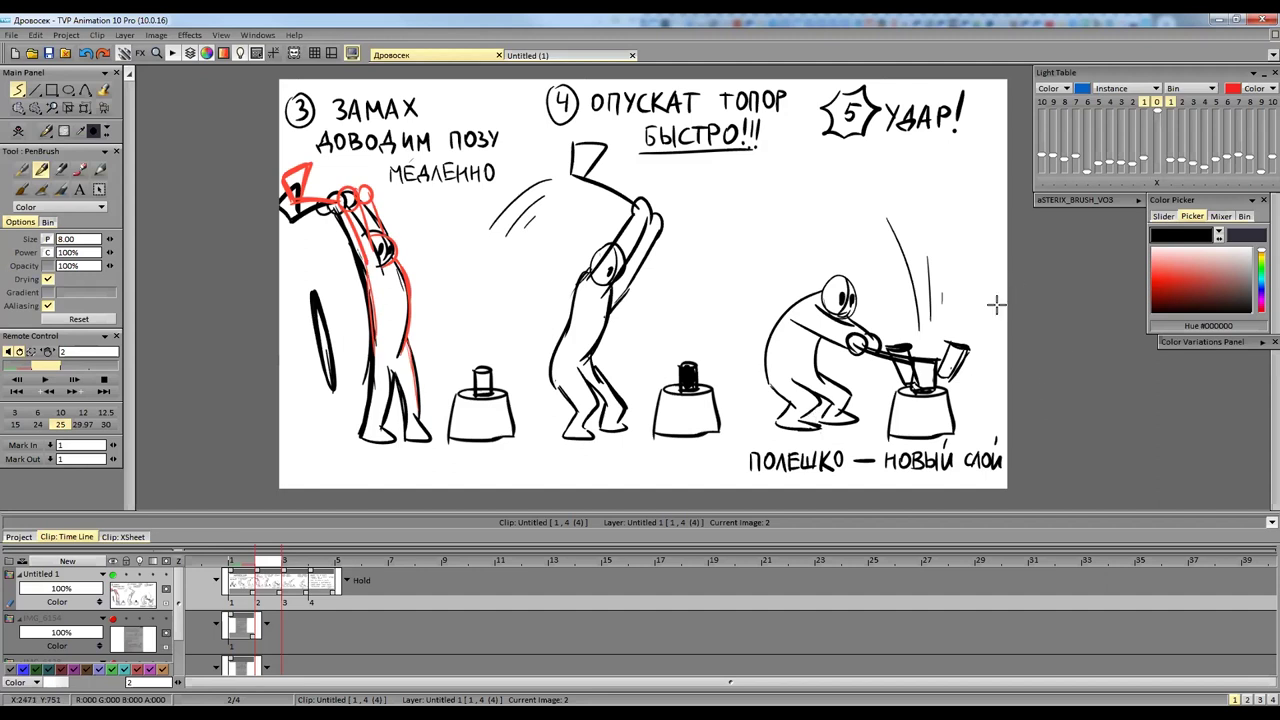
Sketch alternative arms stretched forward on the pose 4 figure, undoing the surplus strokes beyond the hand.
scroll(940, 290, "down", 1)
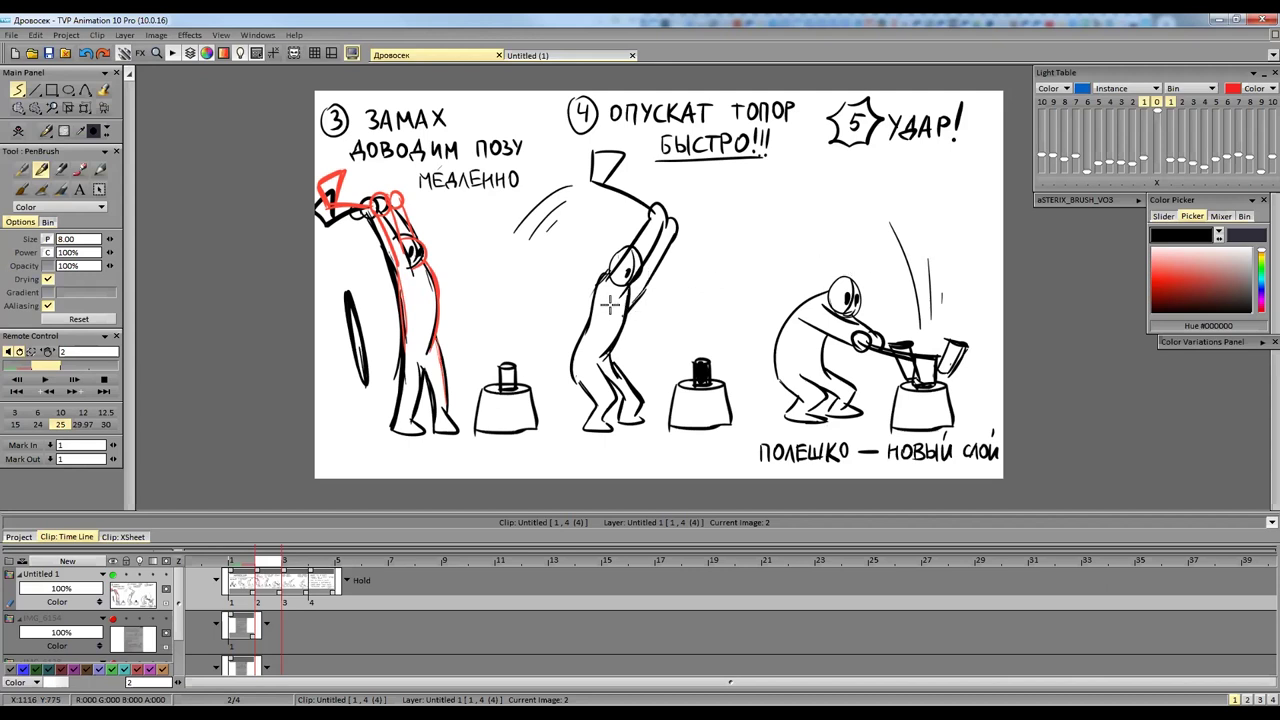
left_click_drag(608, 298, 703, 276)
mouse_move(627, 314)
left_mouse_down()
mouse_move(696, 298)
mouse_move(704, 252)
left_mouse_up()
left_click_drag(703, 268, 696, 249)
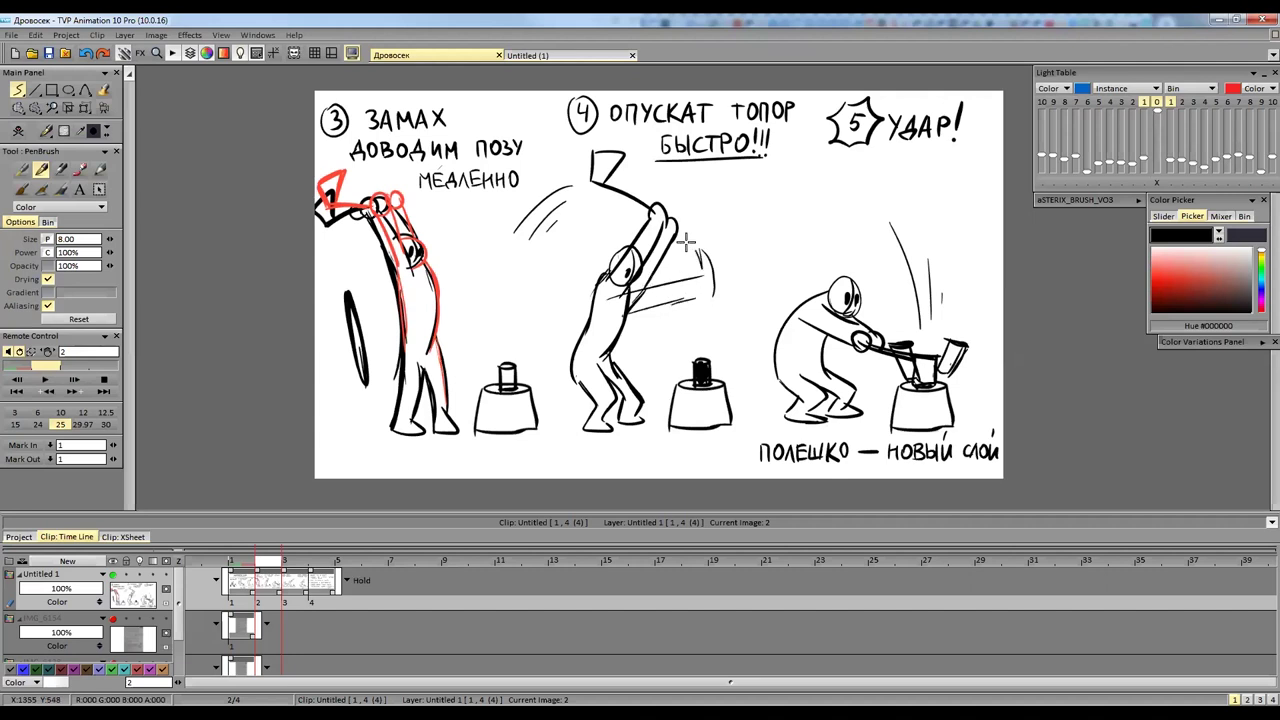
key("ctrl+z")
key("ctrl+z")
mouse_move(628, 316)
left_mouse_down()
mouse_move(701, 287)
mouse_move(738, 259)
left_mouse_up()
key("ctrl+z")
key("ctrl+z")
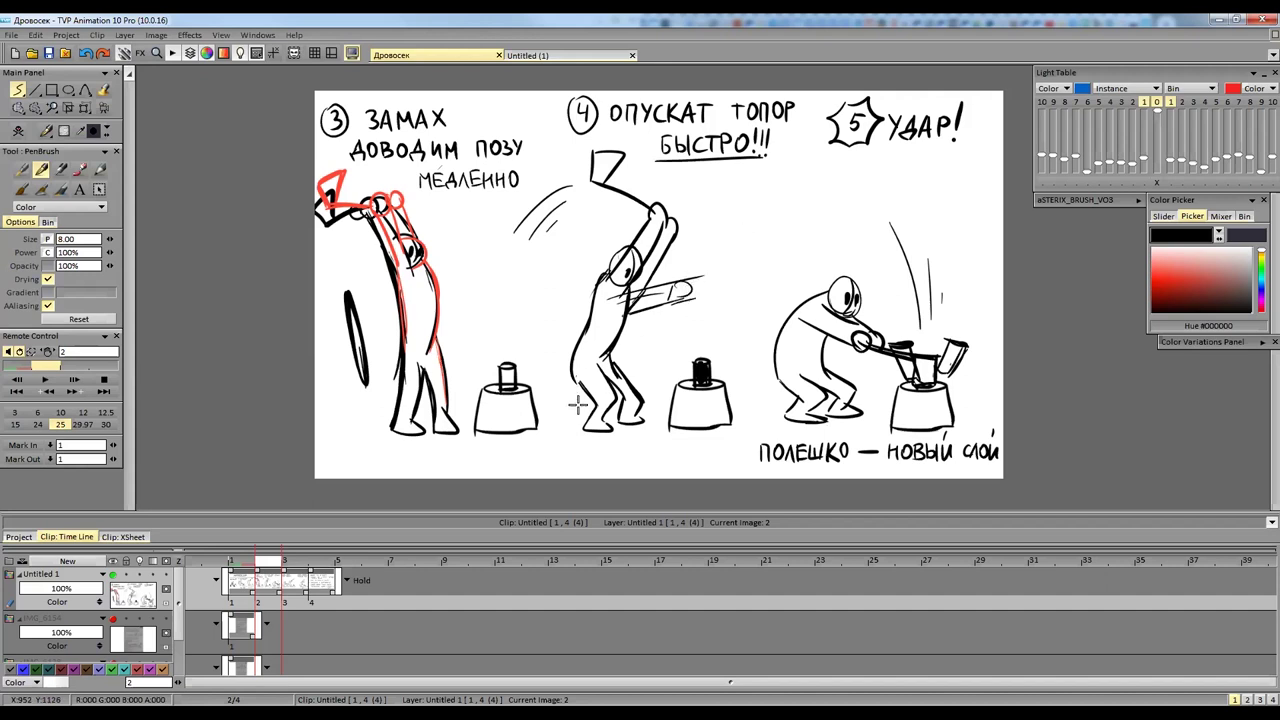
On frame 2, sketch an axe held by pose 4's forward arms, with motion strokes around the axe head.
key("Left")
key("Left")
key("Right")
key("Right")
mouse_move(691, 291)
left_mouse_down()
mouse_move(751, 247)
mouse_move(728, 266)
mouse_move(739, 292)
mouse_move(743, 258)
mouse_move(762, 285)
left_mouse_up()
mouse_move(714, 196)
left_mouse_down()
mouse_move(730, 242)
mouse_move(716, 250)
left_mouse_up()
mouse_move(705, 234)
left_mouse_down()
mouse_move(730, 287)
mouse_move(746, 273)
mouse_move(679, 300)
mouse_move(755, 287)
left_mouse_up()
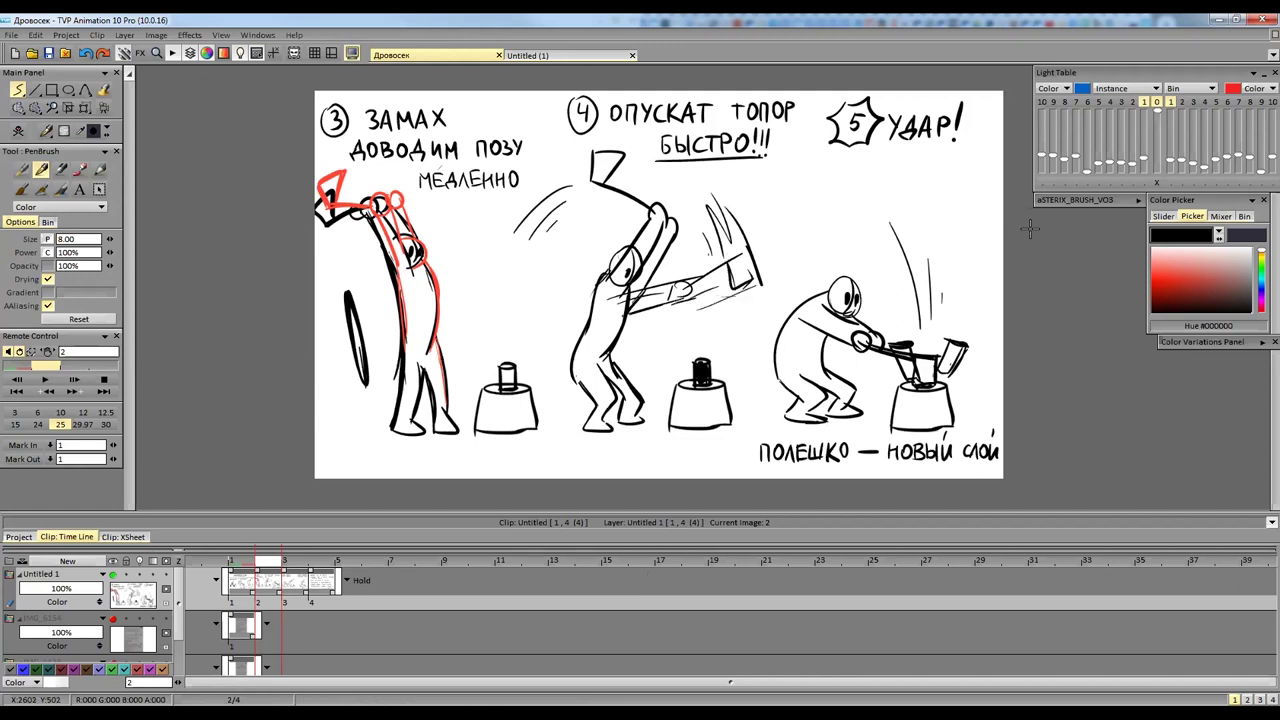
Draw a straight black line through pose 4's forward arms and sketch a lower arm-and-axe position with hatched motion lines.
scroll(910, 307, "up", 1)
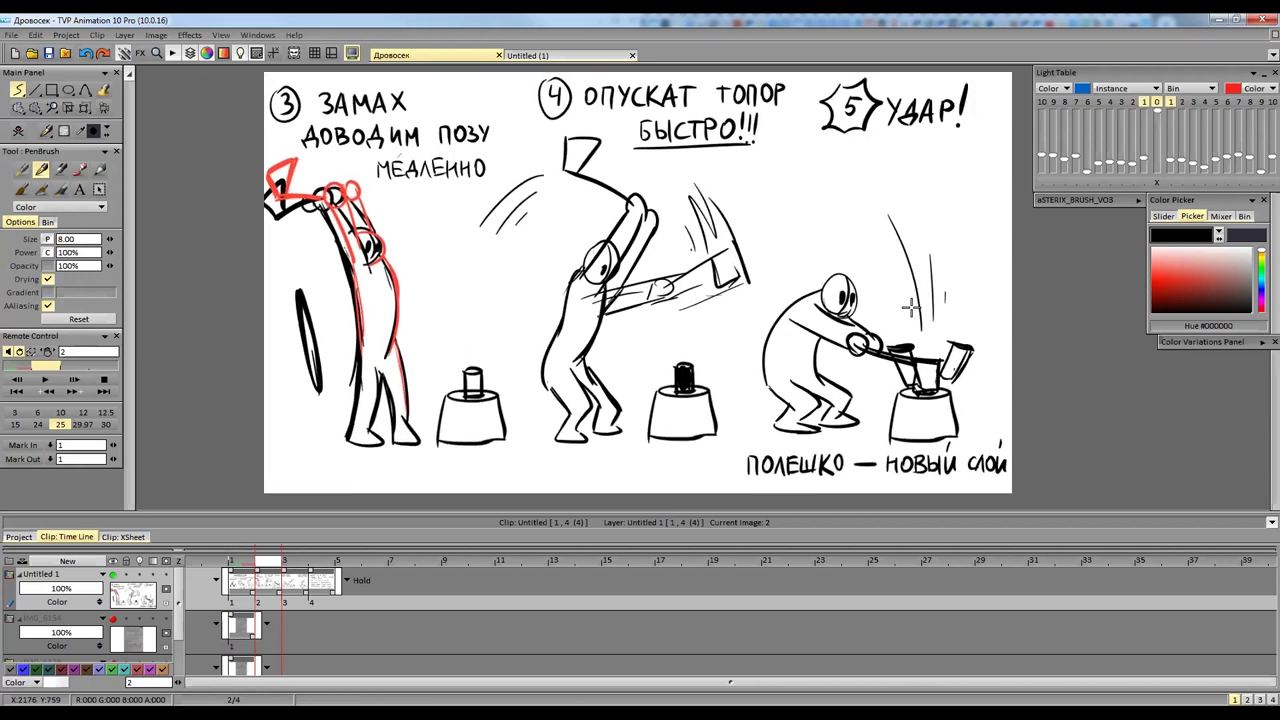
left_click_drag(589, 305, 817, 260)
key("ctrl+z")
left_click_drag(600, 309, 799, 244)
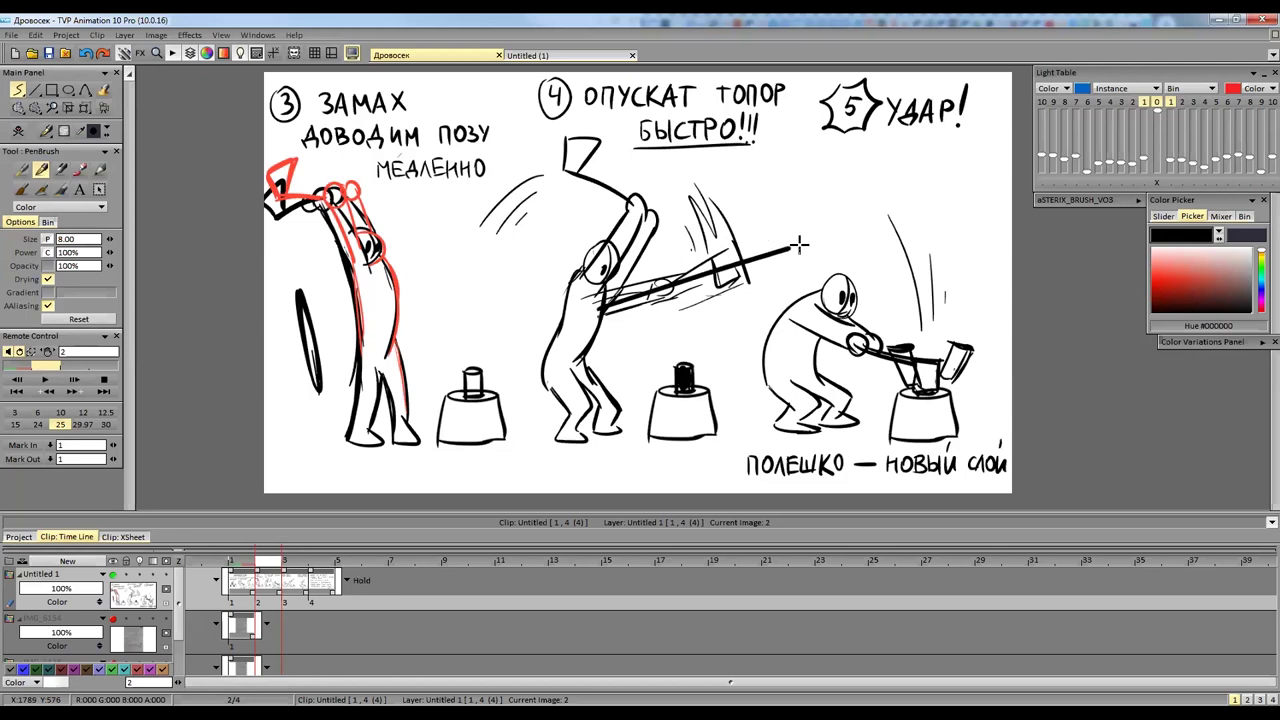
mouse_move(602, 315)
left_mouse_down()
mouse_move(744, 317)
mouse_move(714, 325)
mouse_move(729, 323)
mouse_move(694, 205)
mouse_move(664, 294)
mouse_move(646, 290)
mouse_move(706, 326)
left_mouse_up()
mouse_move(624, 285)
left_mouse_down()
mouse_move(648, 318)
mouse_move(618, 320)
mouse_move(677, 321)
left_mouse_up()
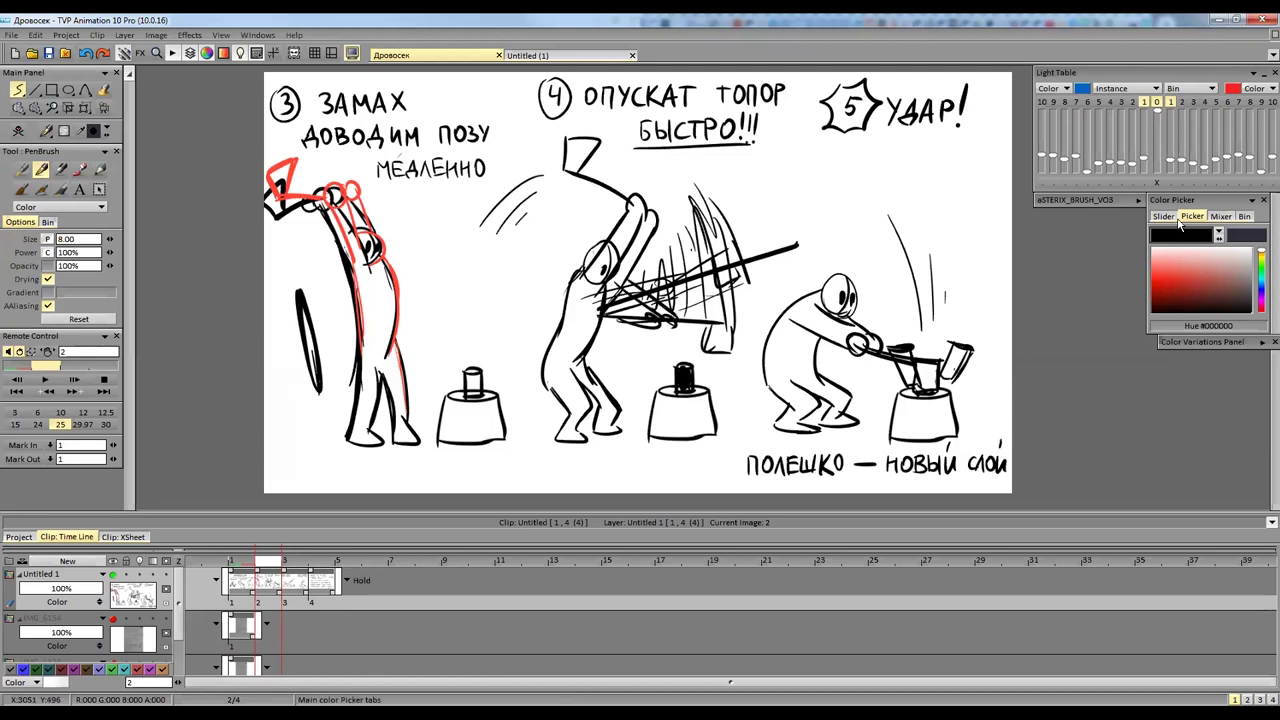
Replace the black trial arc with a red #FF4635 swing arc over pose 4, marking the axe positions with cross ticks.
left_click_drag(548, 212, 760, 284)
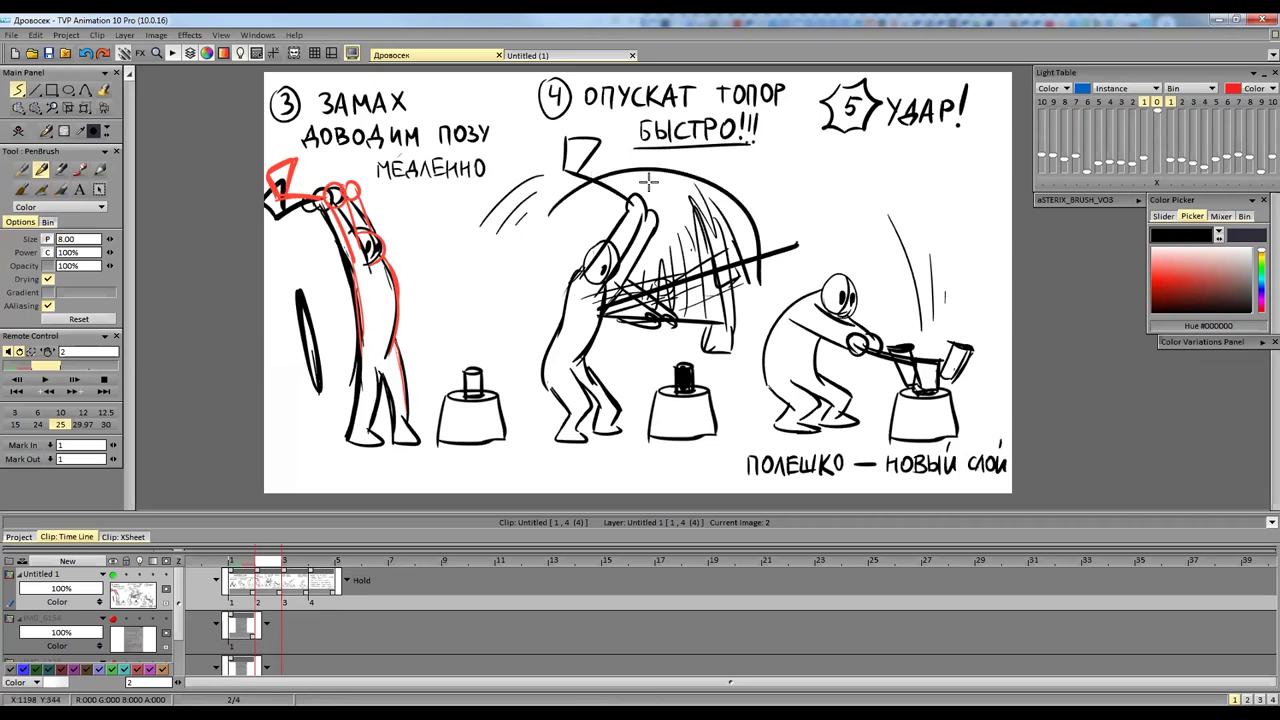
key("ctrl+z")
left_click_drag(1172, 282, 1135, 272)
mouse_move(556, 212)
left_mouse_down()
mouse_move(639, 172)
mouse_move(732, 232)
mouse_move(752, 340)
left_mouse_up()
left_click_drag(598, 168, 610, 186)
left_click_drag(686, 172, 700, 190)
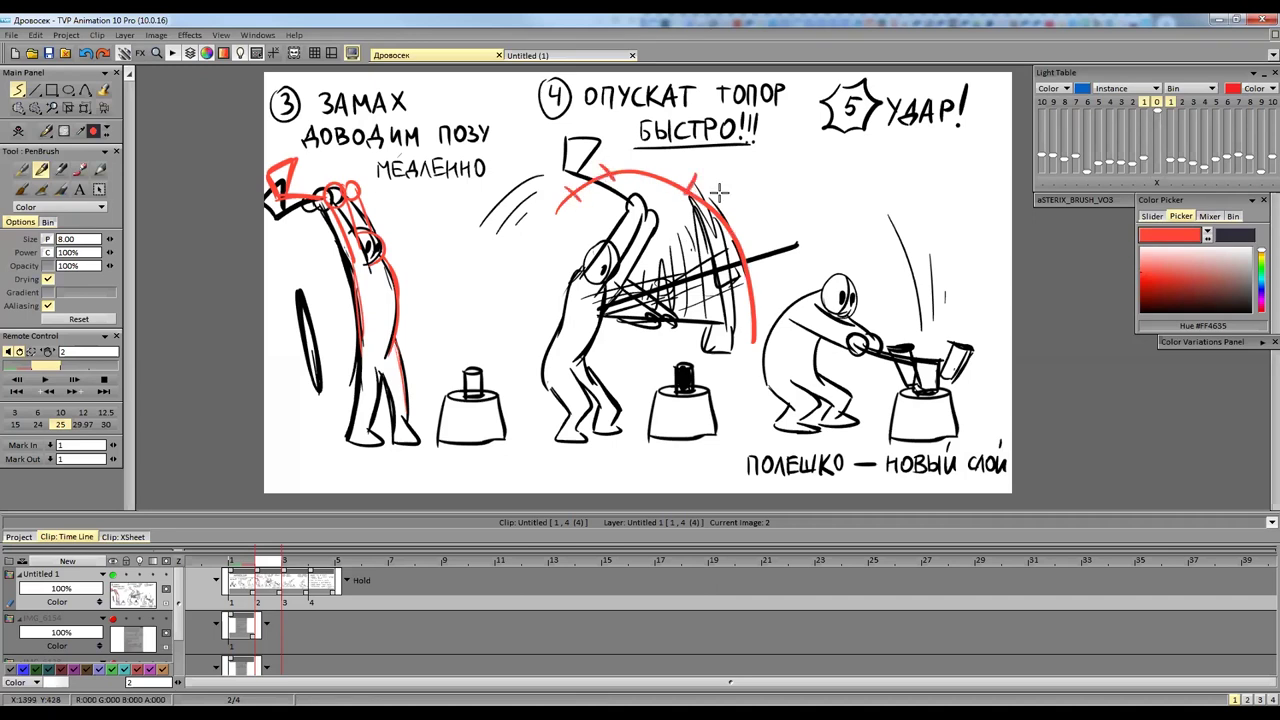
left_click_drag(738, 286, 766, 277)
left_click_drag(728, 373, 758, 370)
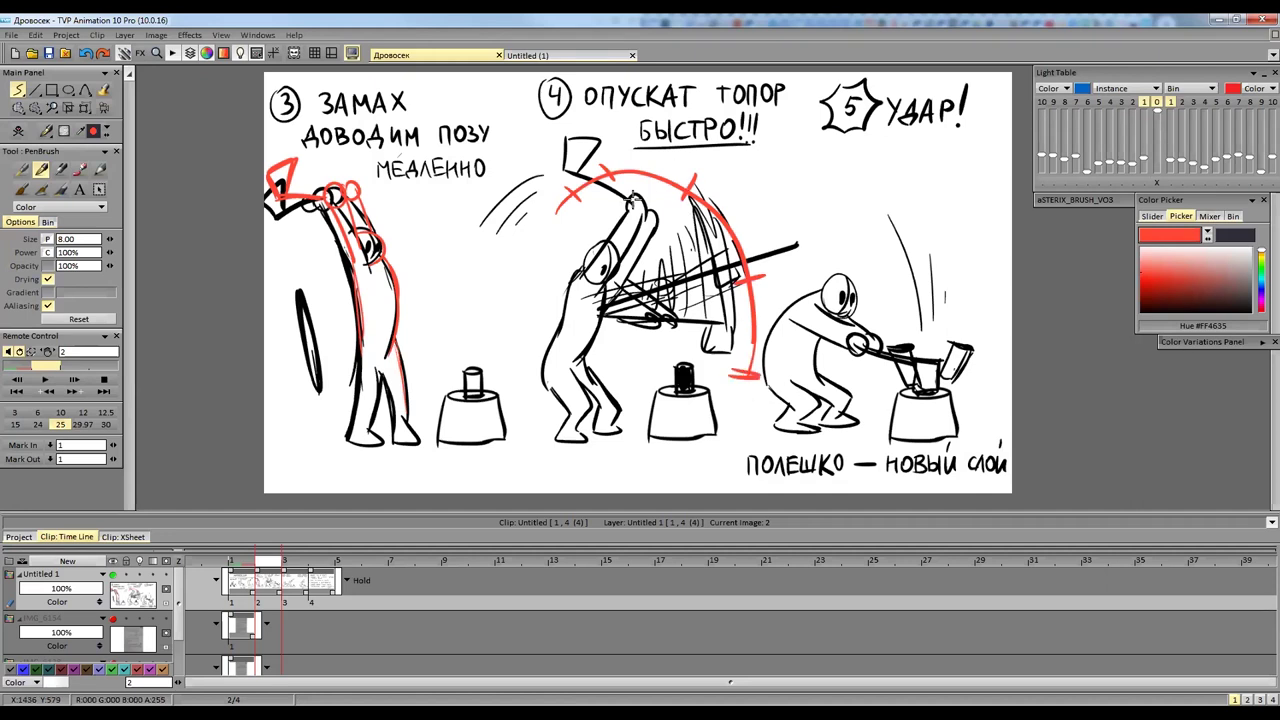
Set the brush color back to black #000000 and go to frame 3.
left_click_drag(1231, 300, 1268, 328)
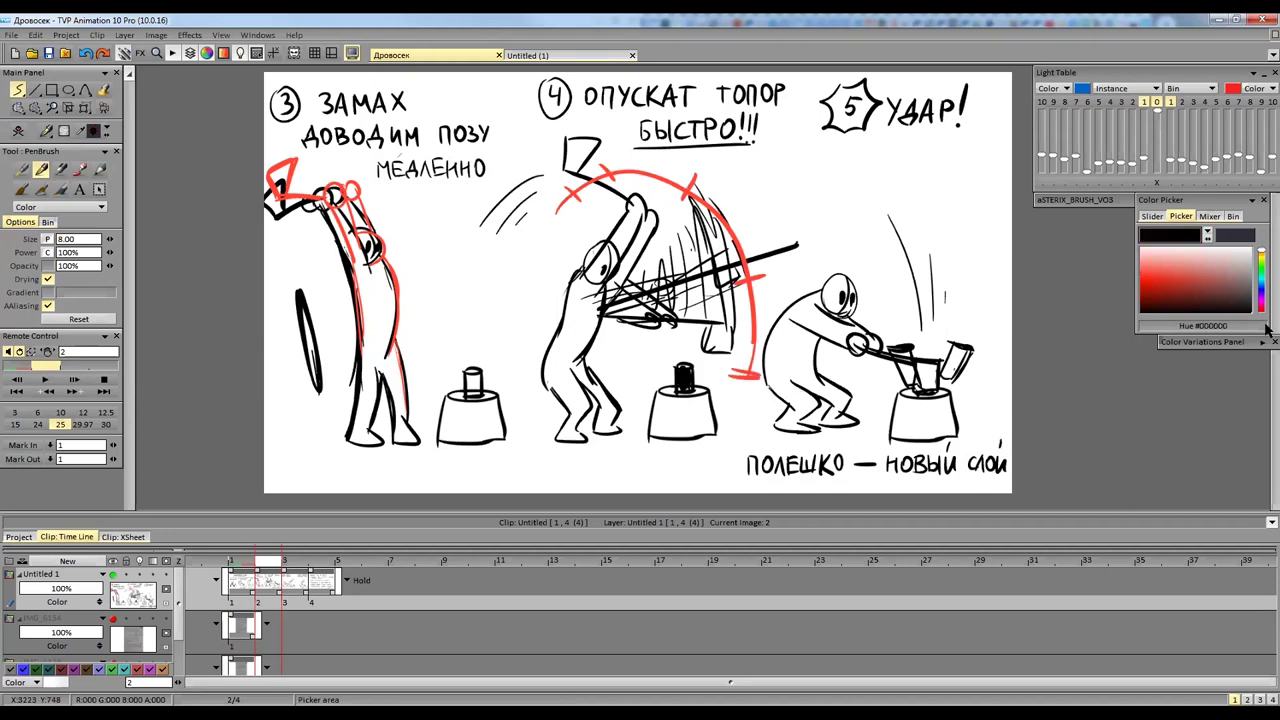
scroll(895, 358, "down", 1)
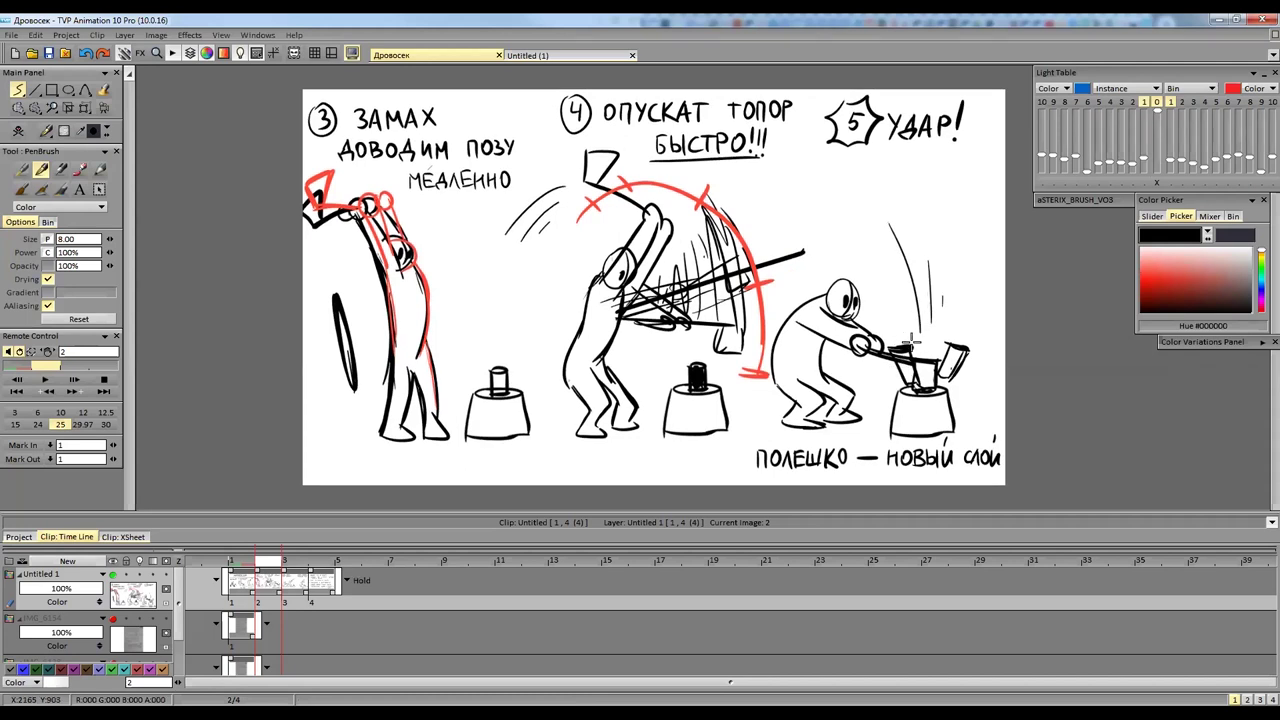
key("Right")
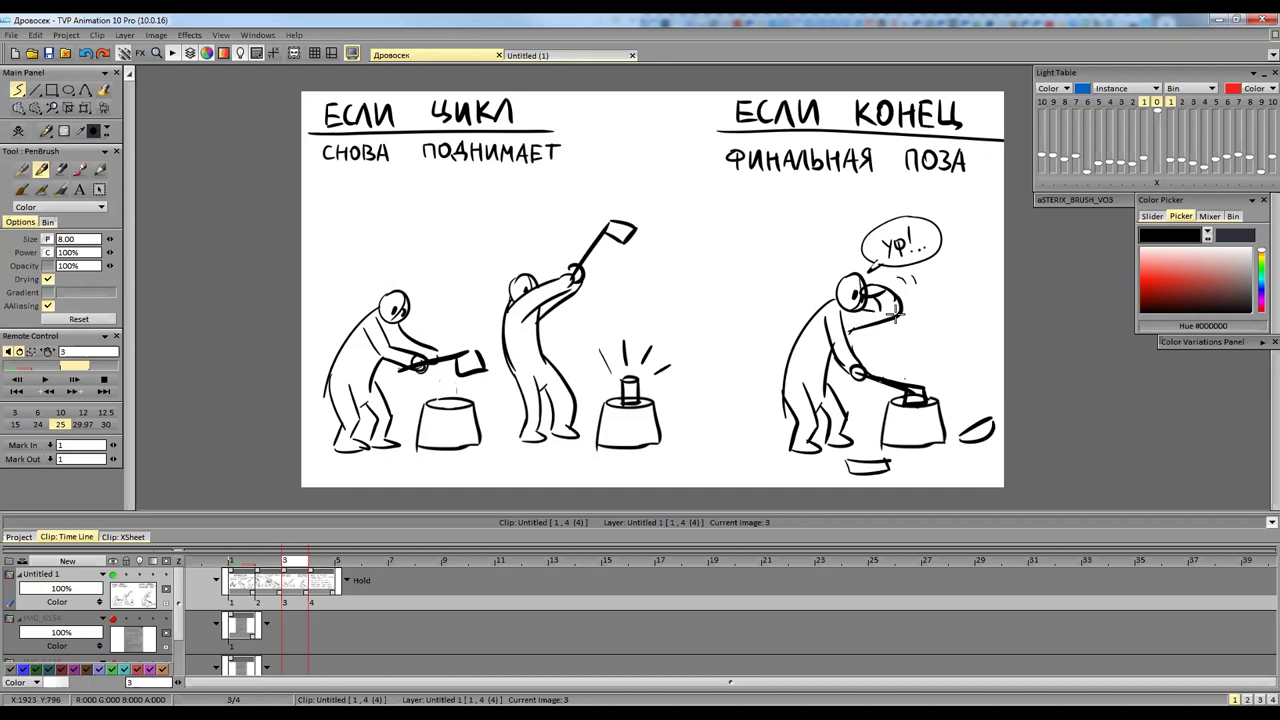
key("Left")
key("Left")
mouse_move(789, 289)
left_mouse_down()
mouse_move(847, 221)
mouse_move(800, 262)
left_mouse_up()
key("ctrl+z")
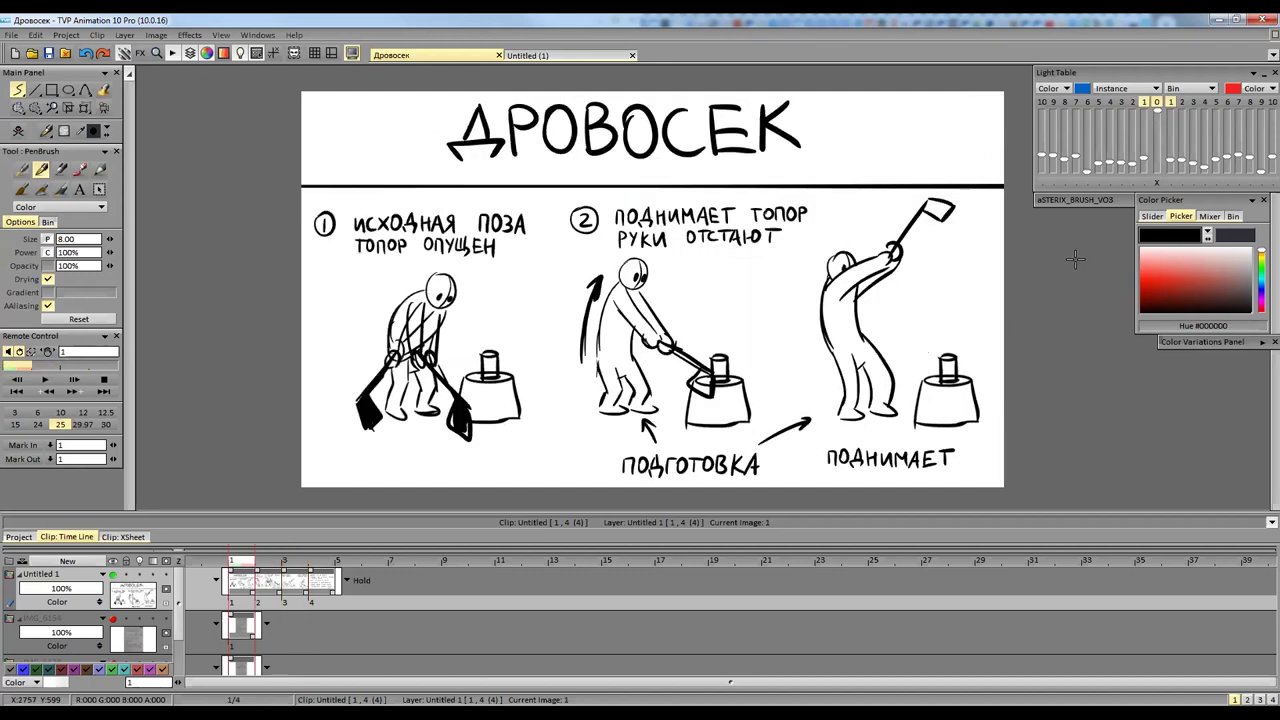
key("Right")
key("Right")
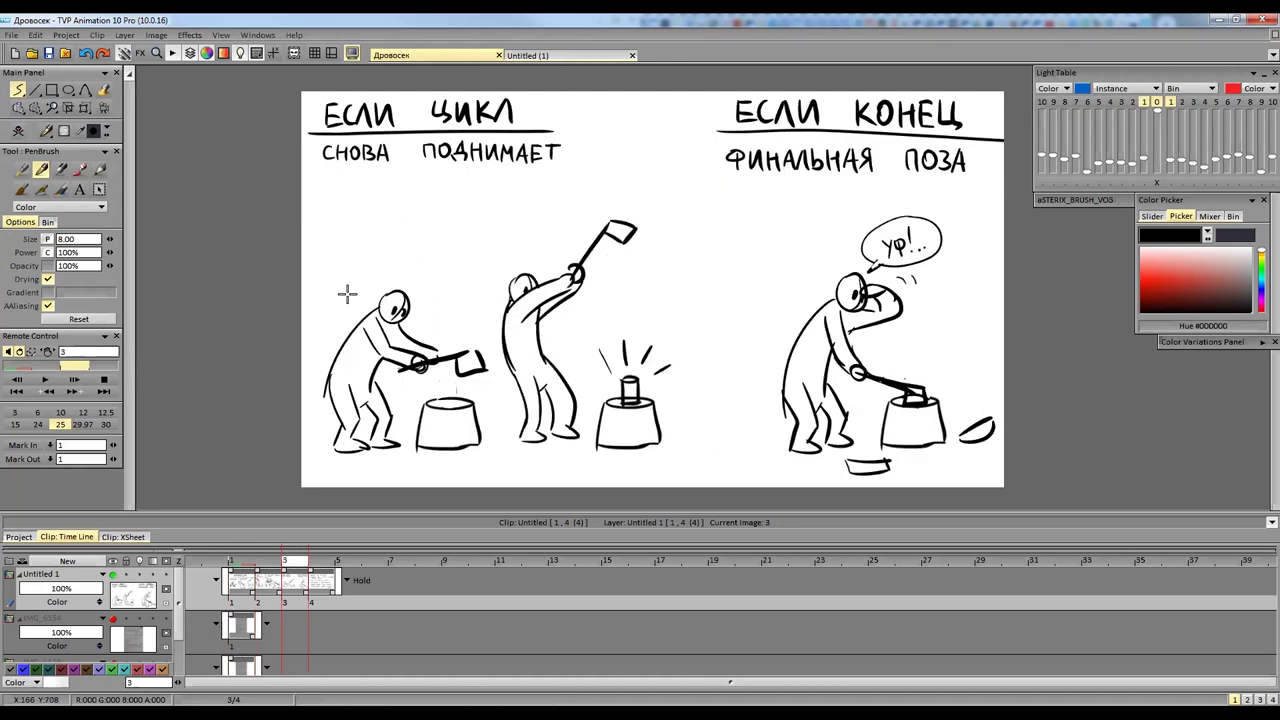
Write +1 beside the first ЕСЛИ ЦИКЛ figure and sketch a wood chip below its stump.
left_click_drag(322, 293, 345, 300)
mouse_move(394, 466)
left_mouse_down()
mouse_move(432, 466)
mouse_move(418, 476)
left_mouse_up()
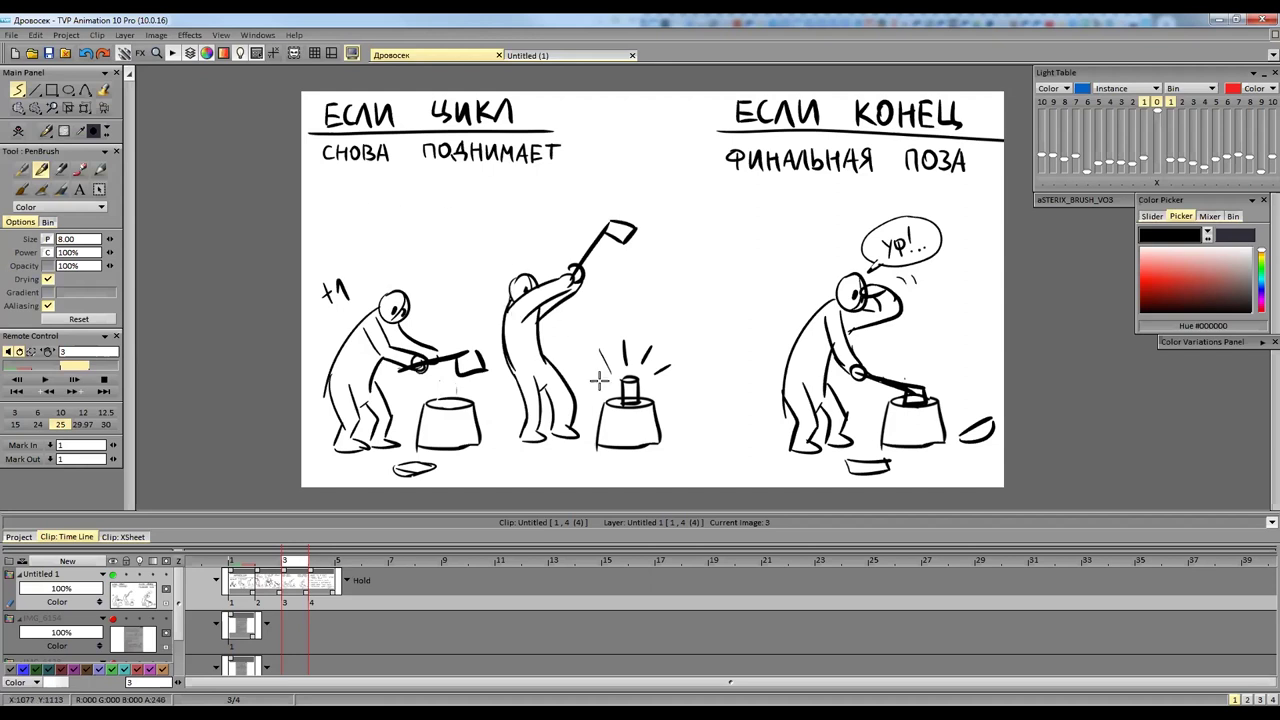
Try a fallen chip and flight arcs around the log in front of the raised-axe figure, and undo those strokes.
mouse_move(571, 457)
left_mouse_down()
mouse_move(600, 449)
mouse_move(576, 472)
mouse_move(573, 455)
mouse_move(620, 374)
mouse_move(608, 376)
mouse_move(656, 396)
left_mouse_up()
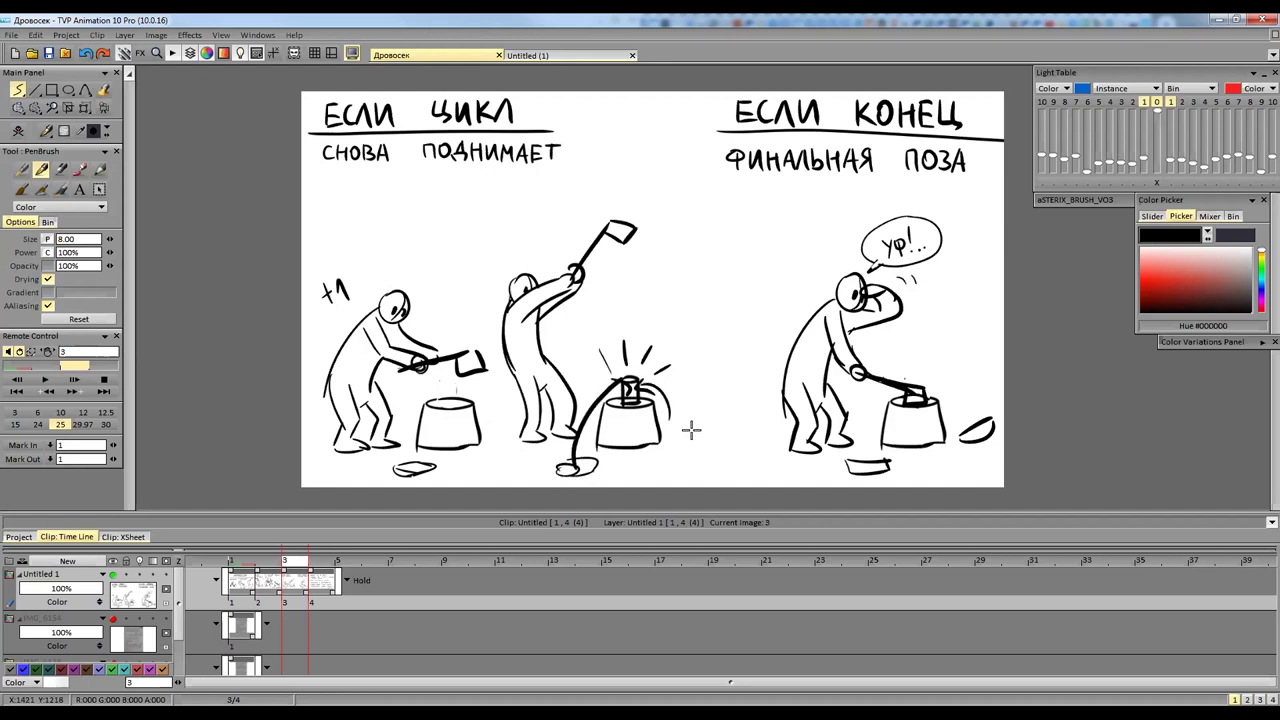
key("ctrl+z")
key("ctrl+z")
key("ctrl+z")
key("ctrl+z")
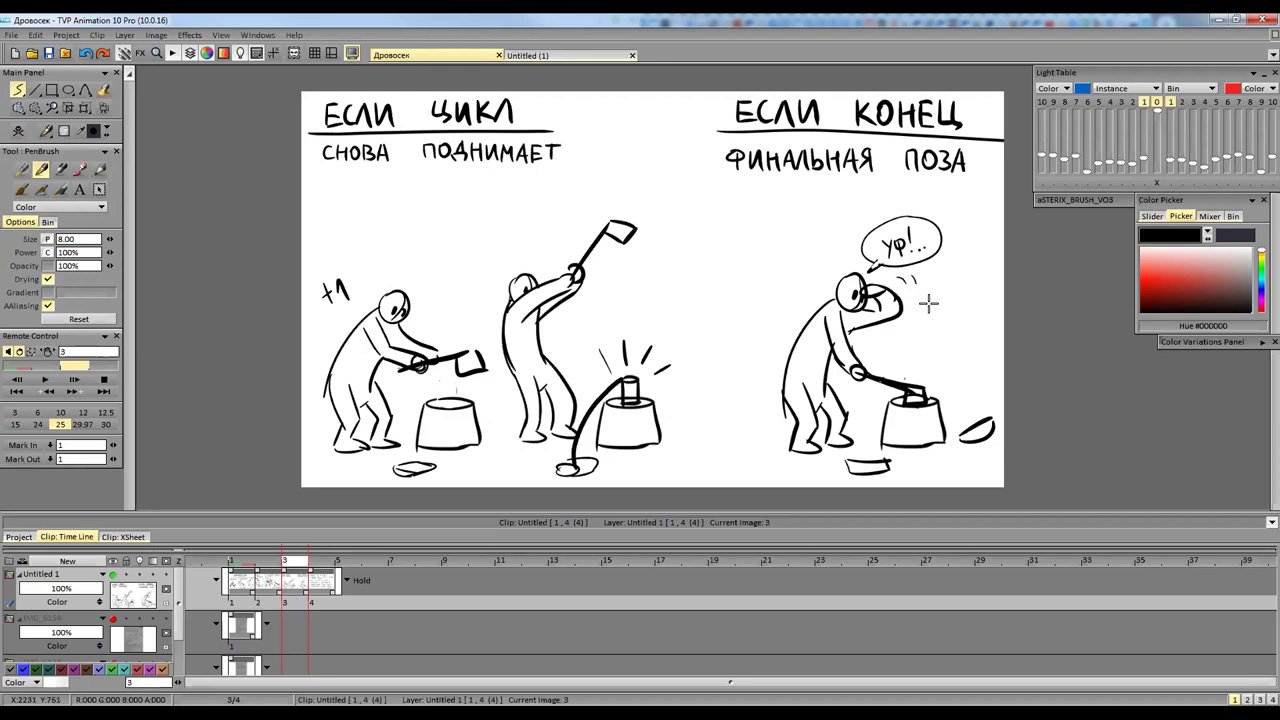
key("ctrl+z")
key("ctrl+z")
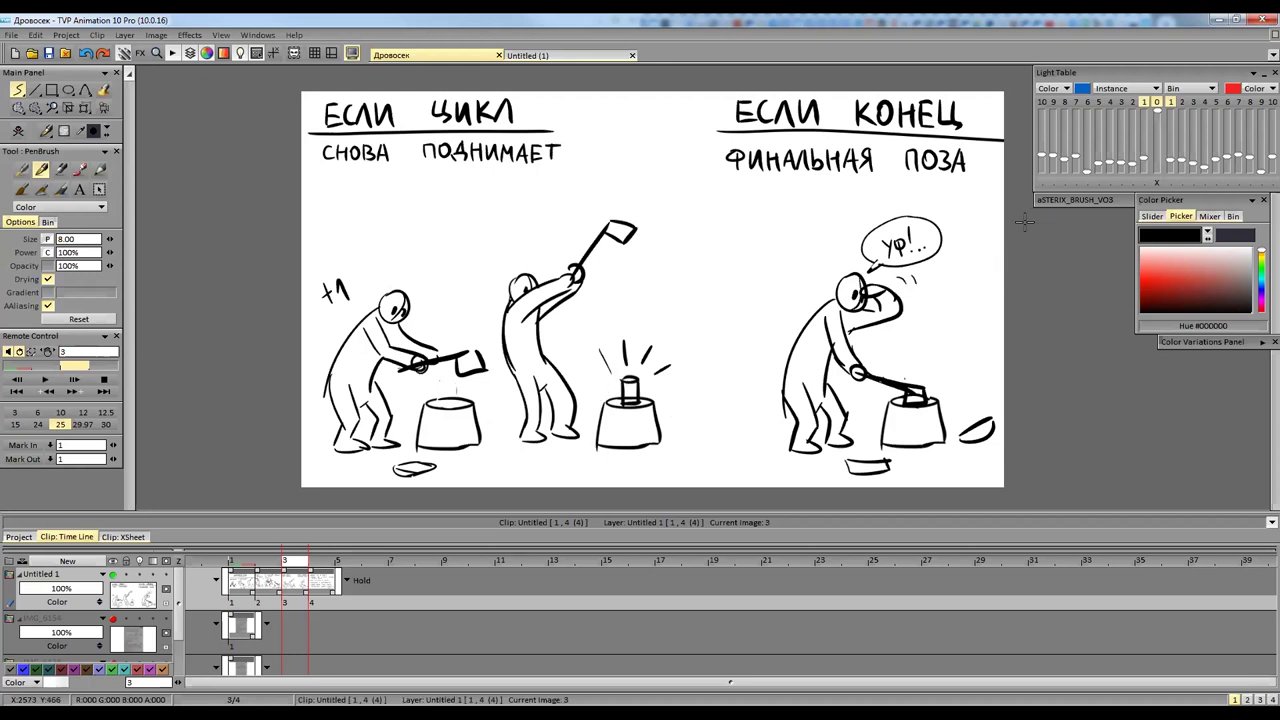
Sketch extra wood chips around the ЕСЛИ КОНЕЦ stump, undoing the trial second arm on the figure.
left_click_drag(989, 306, 969, 302)
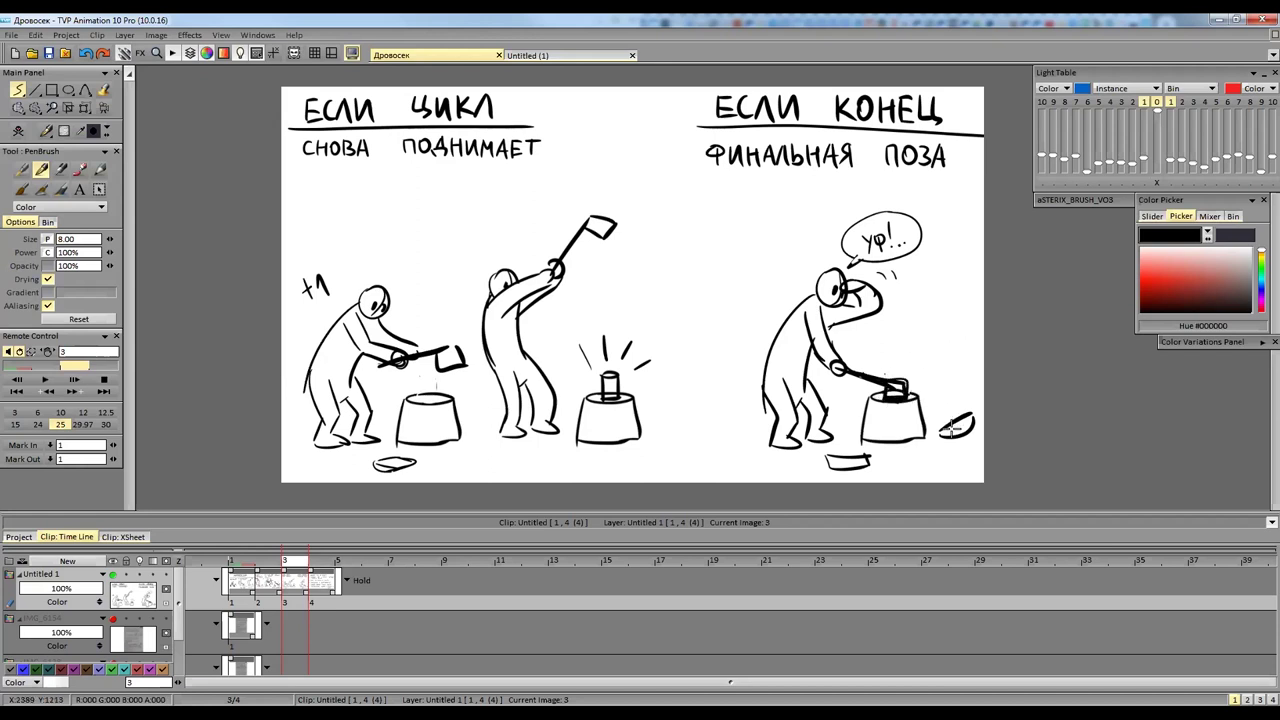
mouse_move(879, 457)
left_mouse_down()
mouse_move(906, 468)
mouse_move(971, 449)
mouse_move(952, 447)
left_mouse_up()
mouse_move(827, 320)
left_mouse_down()
mouse_move(856, 374)
mouse_move(864, 350)
left_mouse_up()
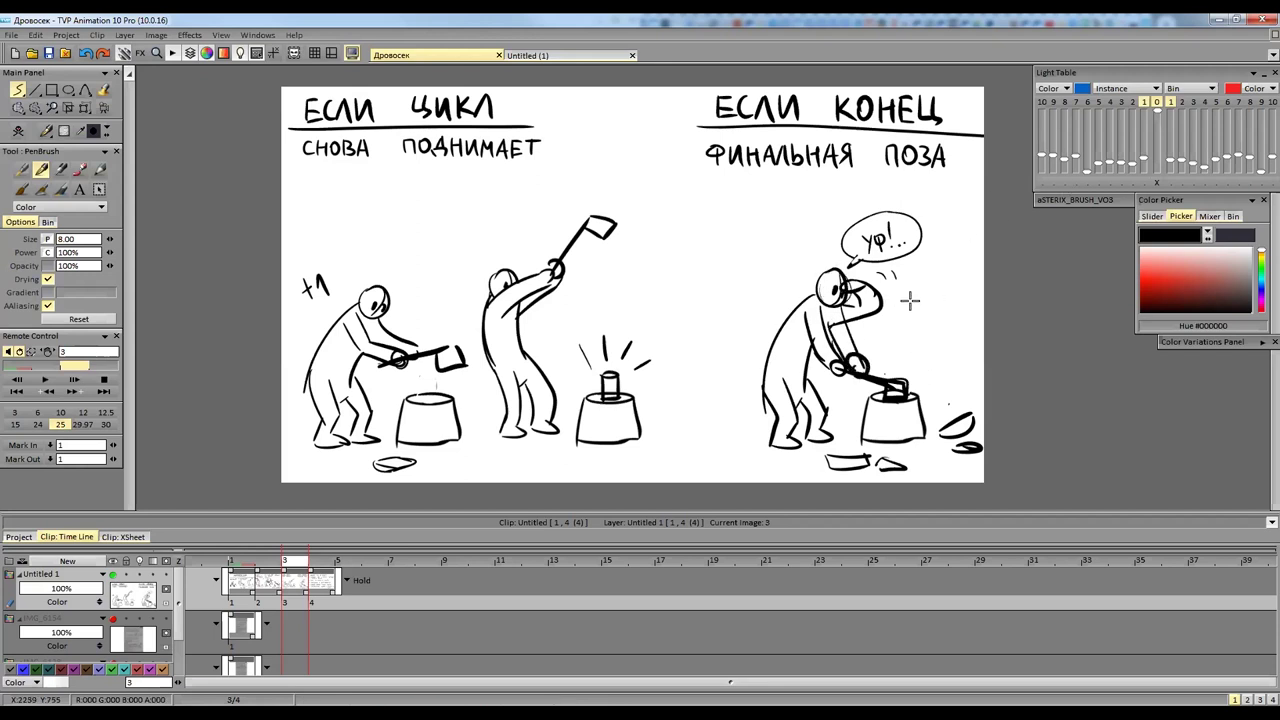
scroll(922, 298, "down", 1)
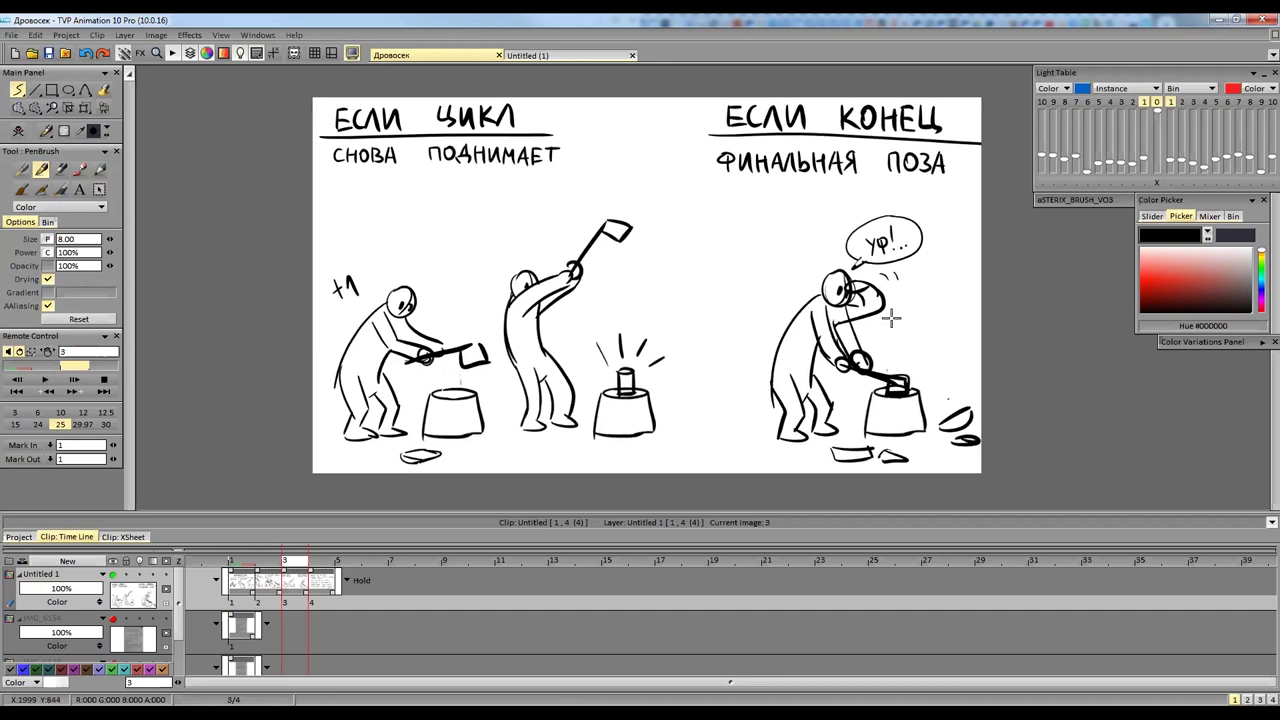
key("ctrl+z")
key("ctrl+z")
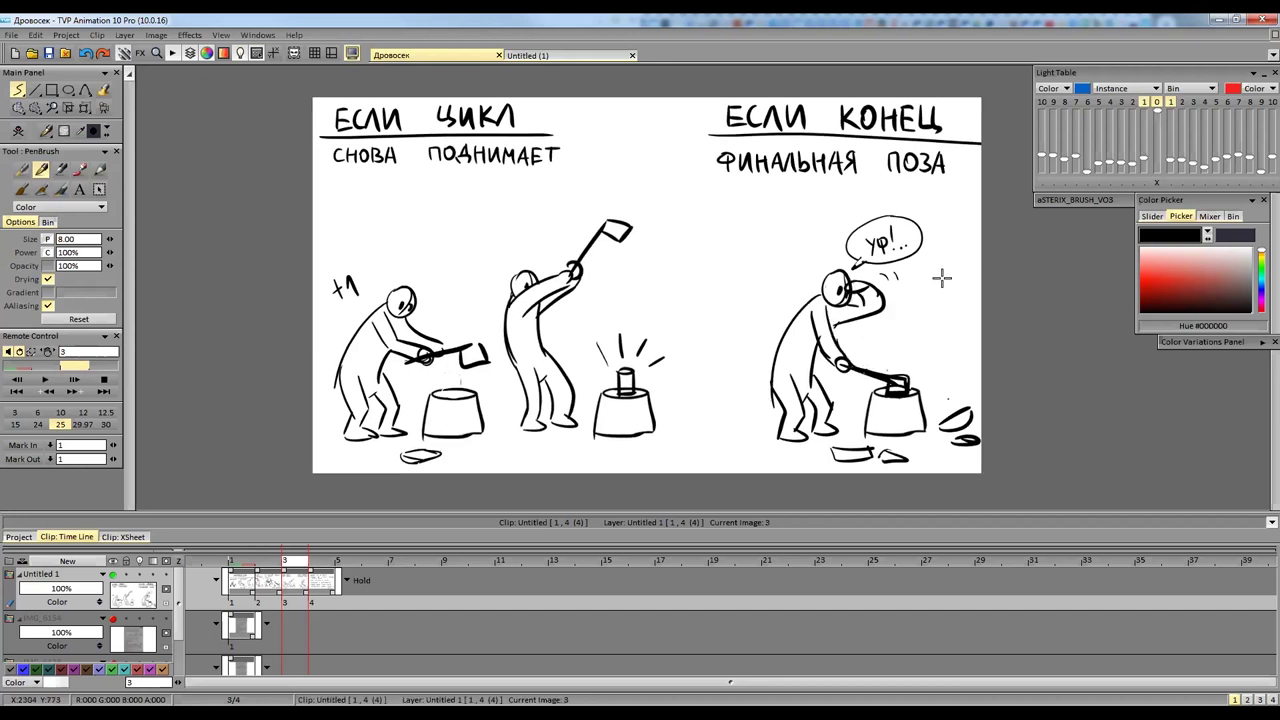
Review the planning frames from the ДРОВОСЕК title frame through to the written checklist on frame 4.
scroll(920, 276, "down", 1)
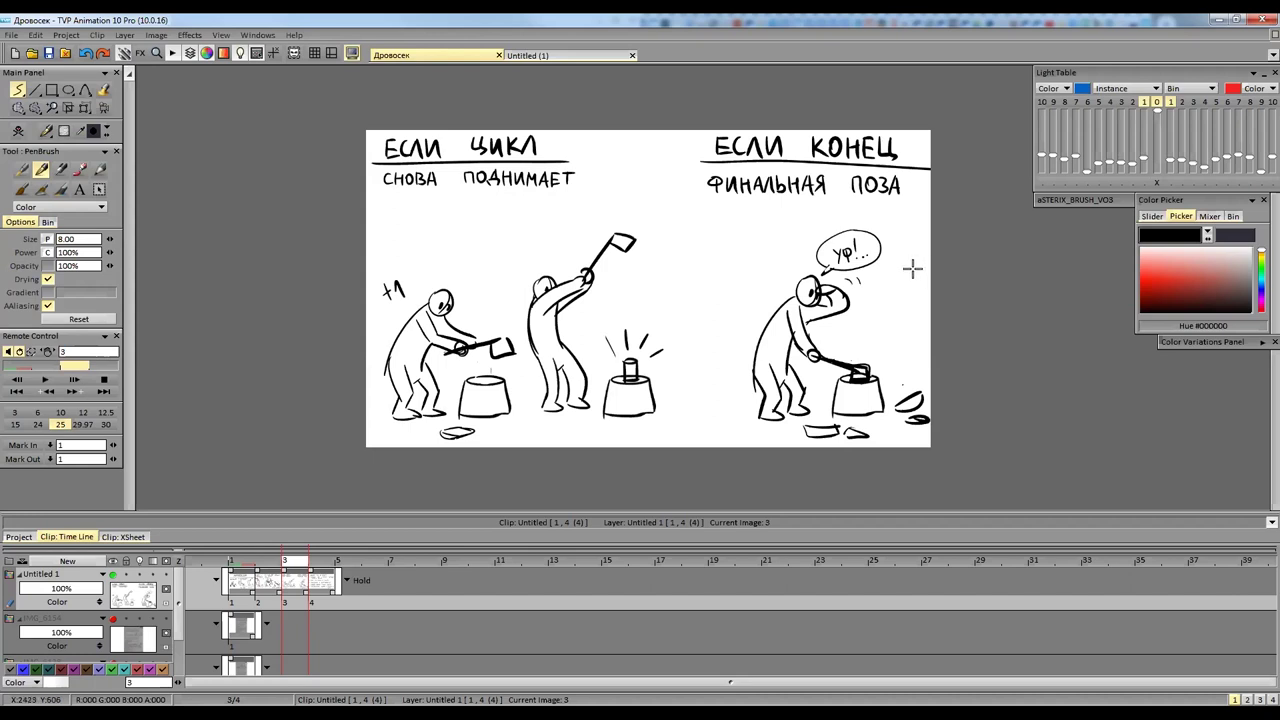
key("Left")
key("Left")
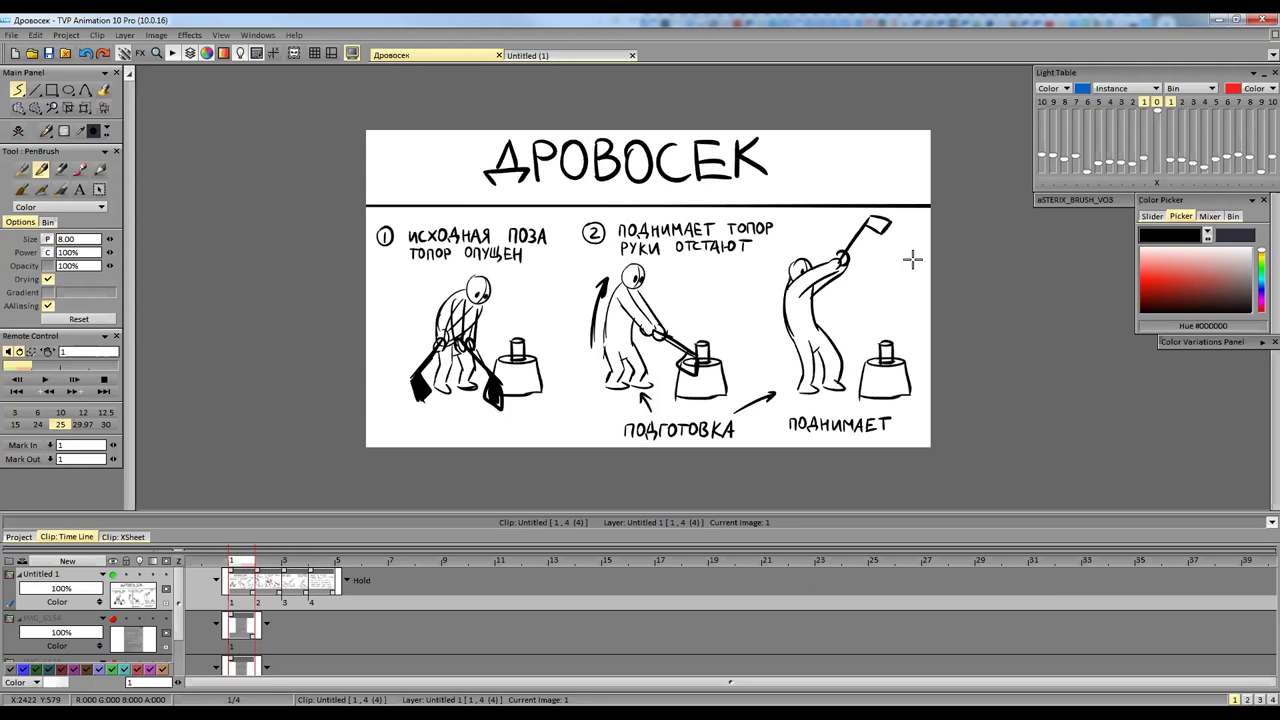
key("Right")
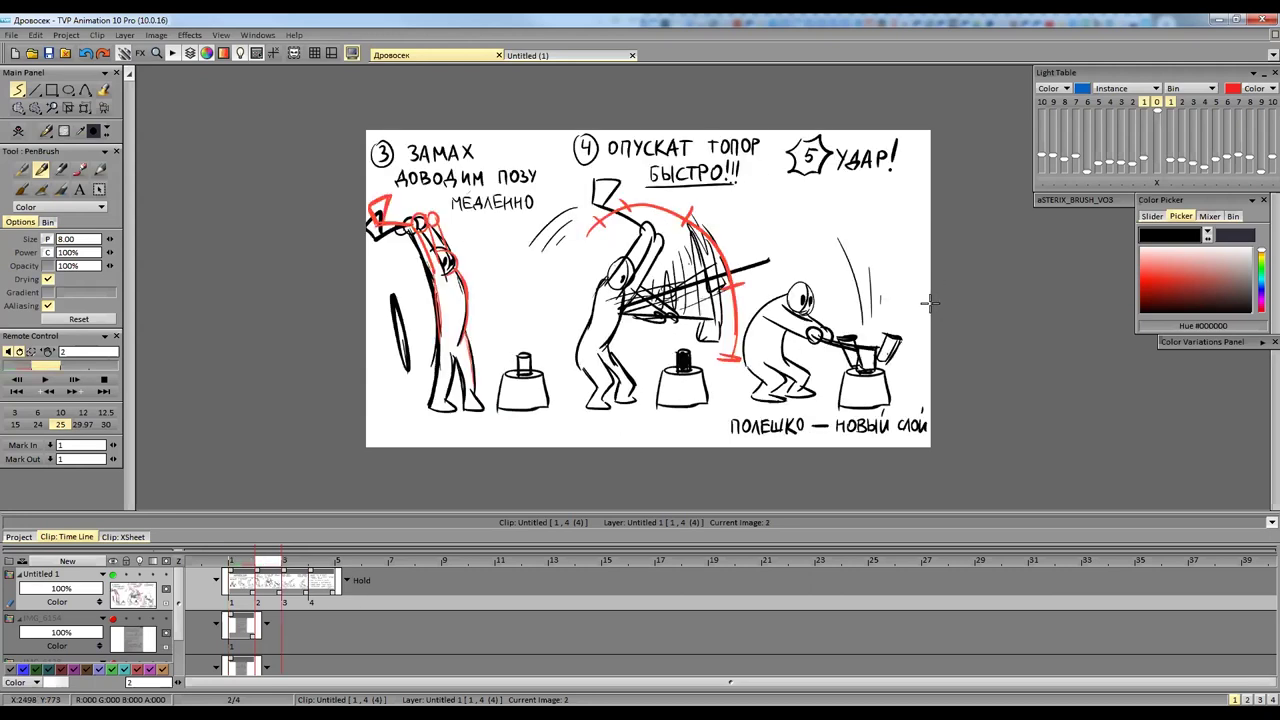
key("Right")
key("Right")
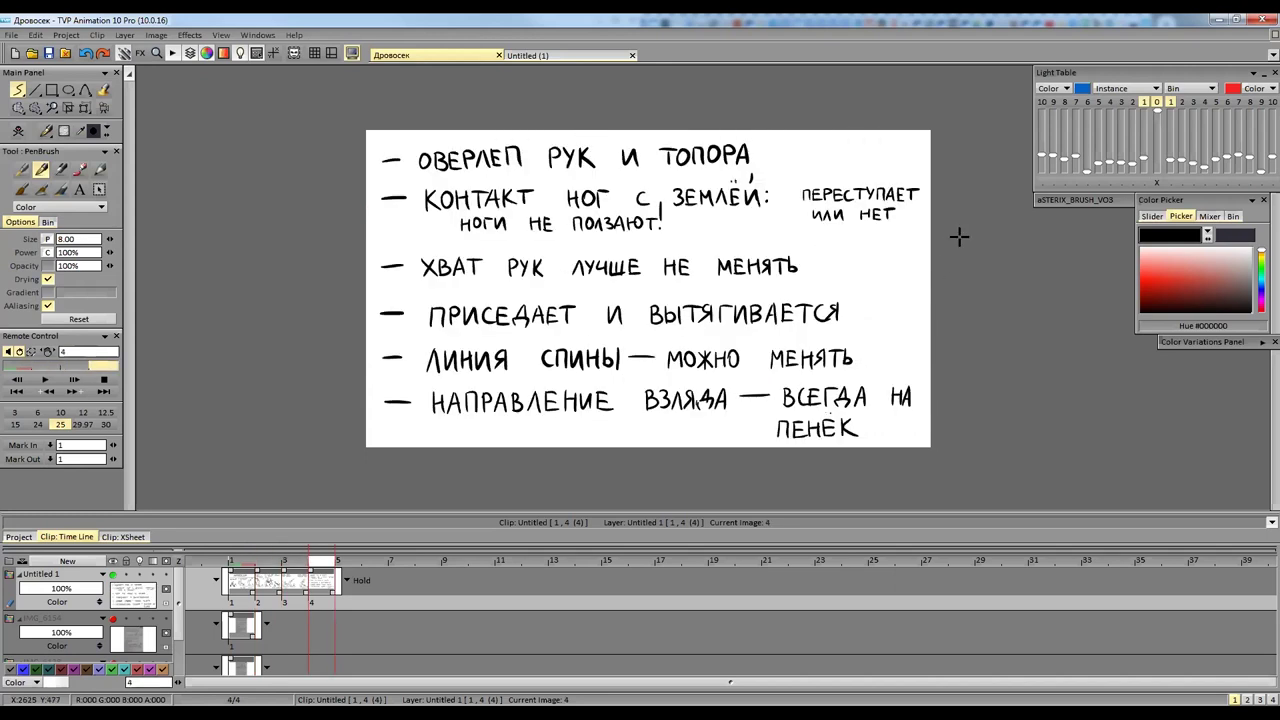
scroll(920, 280, "up", 3)
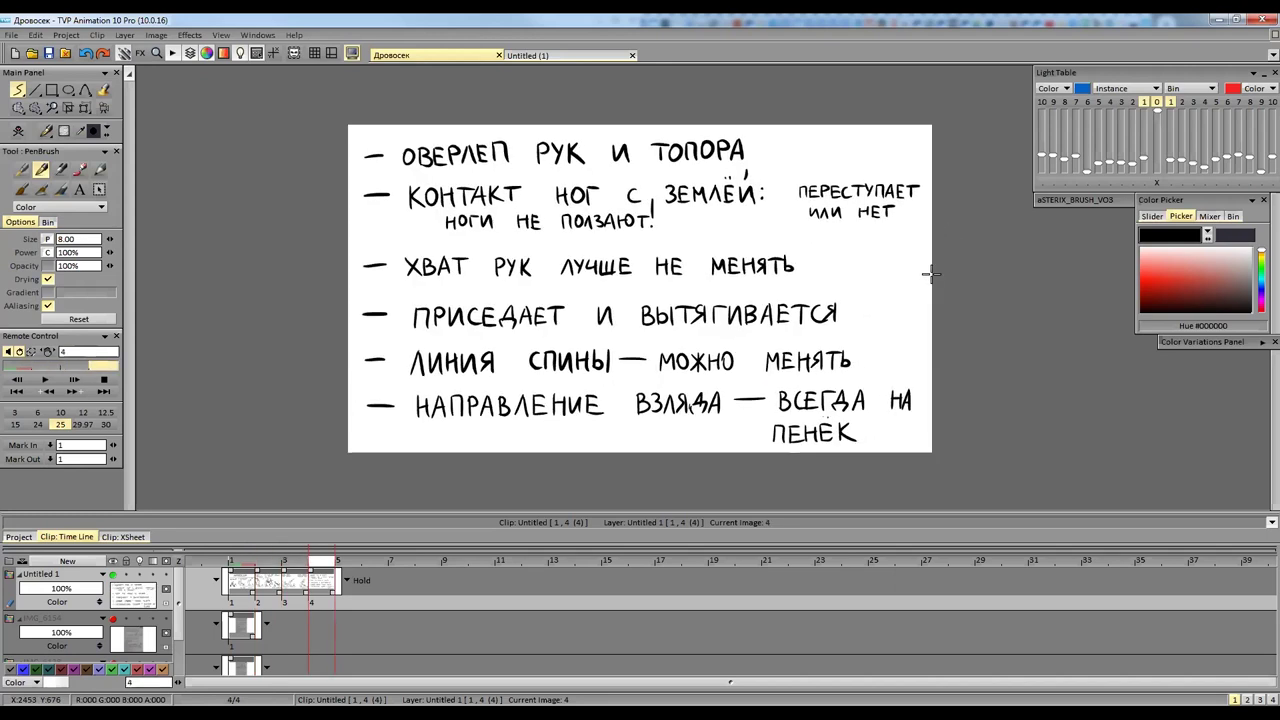
left_click_drag(936, 314, 960, 311)
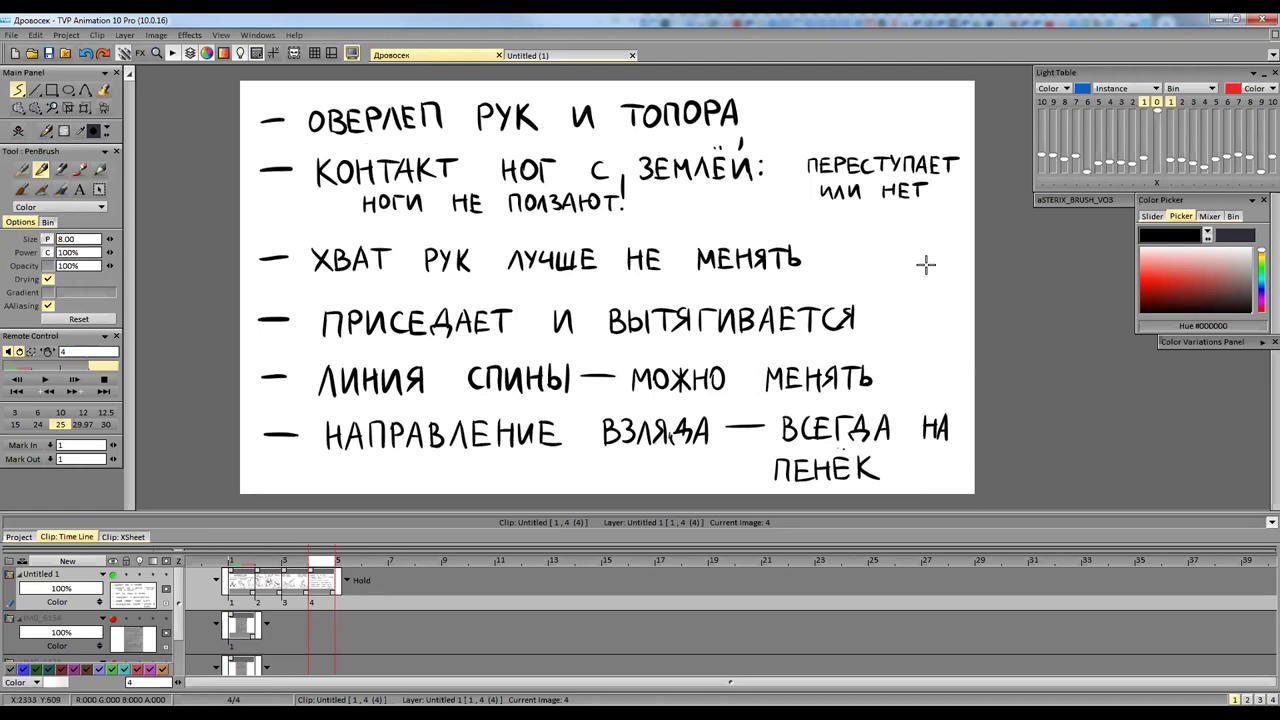
Return to frame 2 and thicken the outline of pose 4's raised axe head in black.
key("Left")
key("Left")
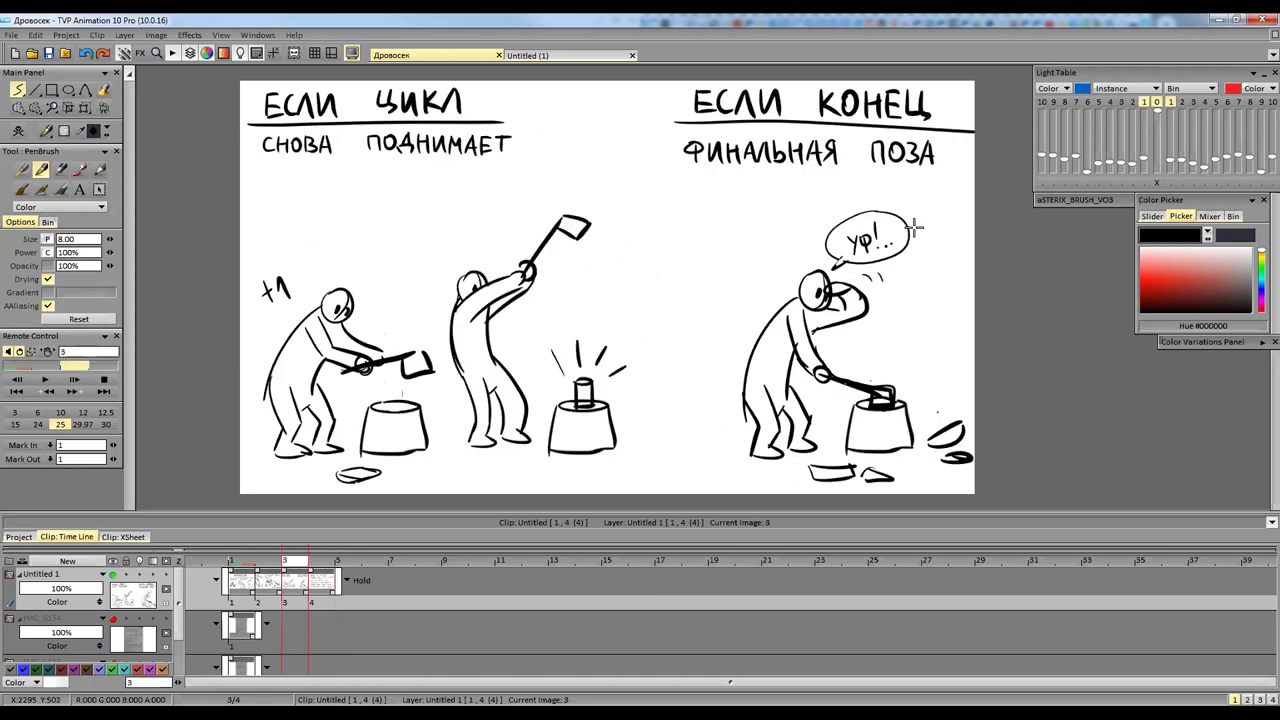
mouse_move(562, 157)
left_mouse_down()
mouse_move(529, 153)
mouse_move(558, 137)
mouse_move(571, 151)
mouse_move(576, 121)
mouse_move(536, 150)
left_mouse_up()
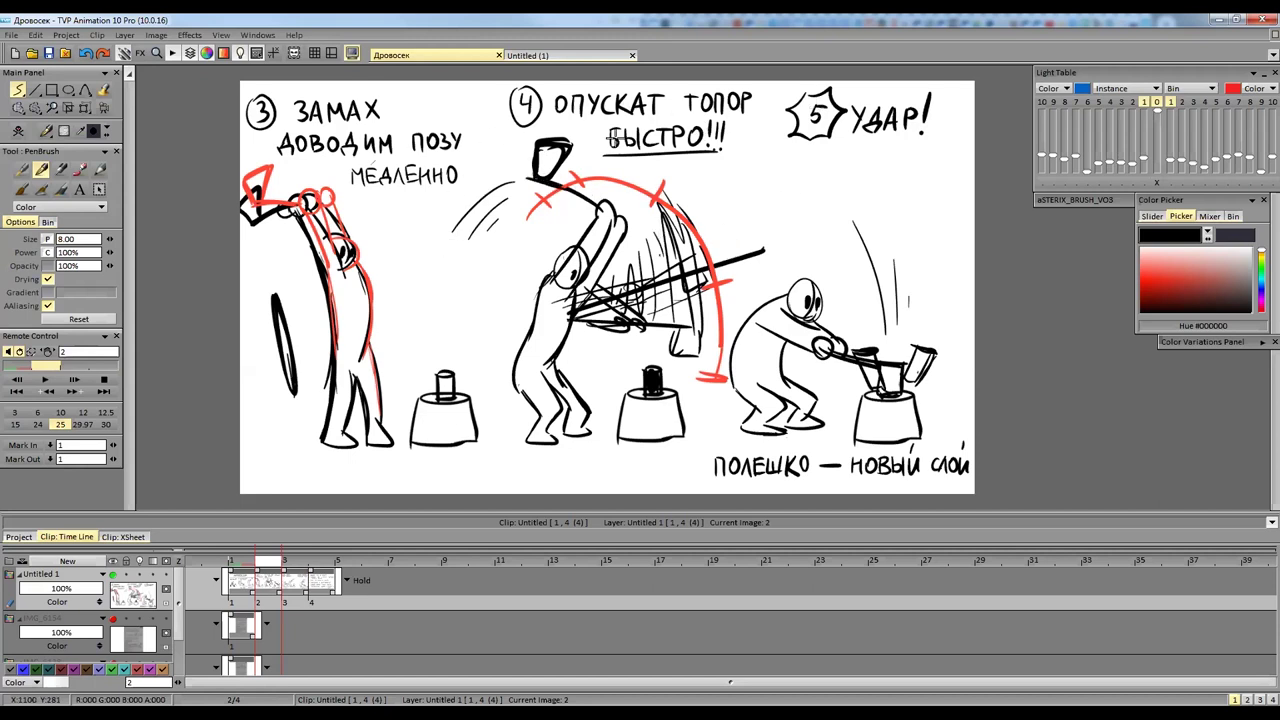
On frame 3, redraw the raised-axe figure's rear leg in a wider stance with an arc between the legs.
key("Right")
key("Right")
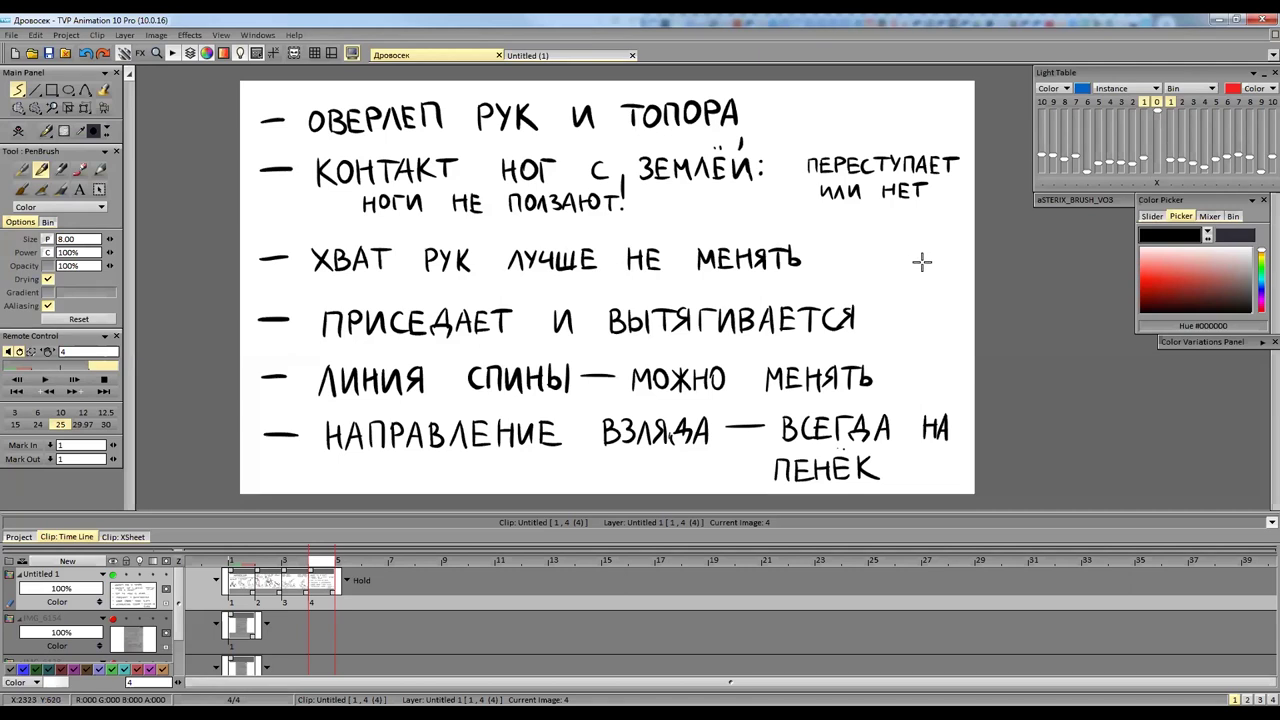
key("Left")
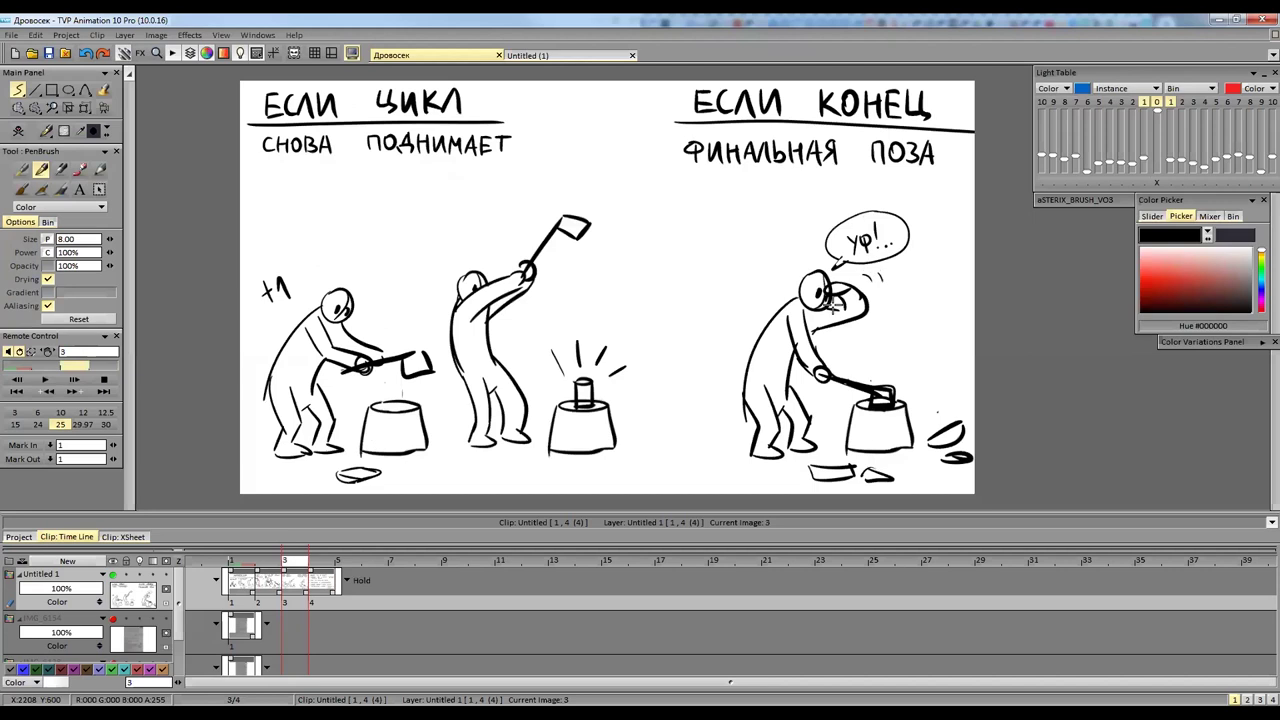
mouse_move(476, 396)
left_mouse_down()
mouse_move(468, 435)
mouse_move(487, 452)
mouse_move(486, 395)
mouse_move(465, 377)
mouse_move(472, 409)
mouse_move(489, 387)
mouse_move(465, 428)
mouse_move(441, 437)
mouse_move(489, 421)
left_mouse_up()
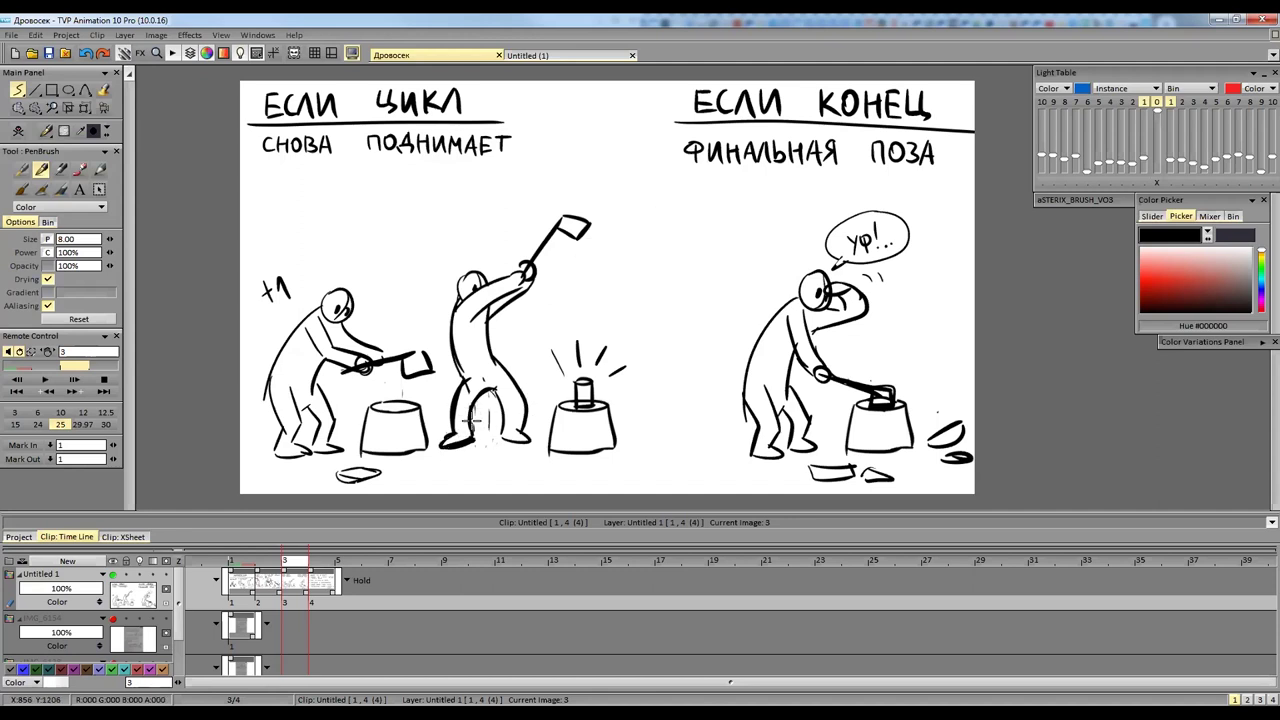
Try additional leg and foot positions on the raised-axe figure, and undo those strokes.
left_click_drag(466, 388, 470, 442)
mouse_move(488, 394)
left_mouse_down()
mouse_move(486, 440)
mouse_move(464, 448)
left_mouse_up()
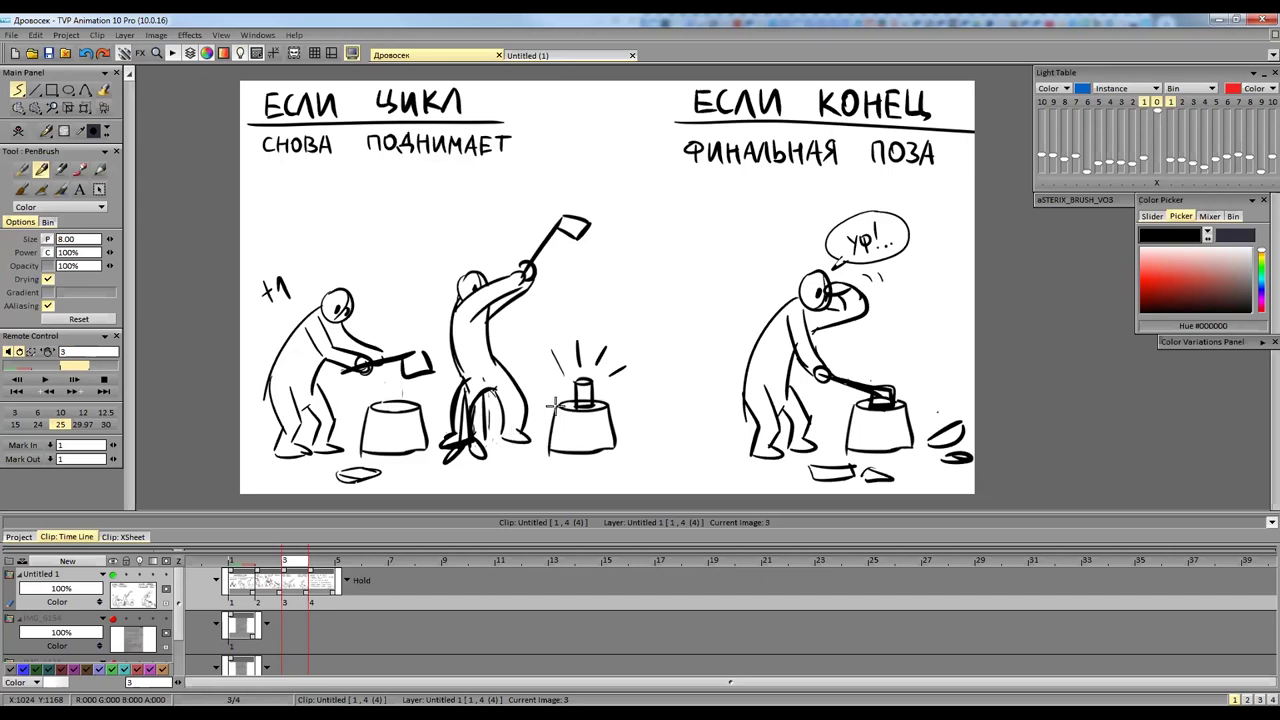
key("ctrl+z")
key("ctrl+z")
key("ctrl+z")
key("ctrl+z")
key("ctrl+z")
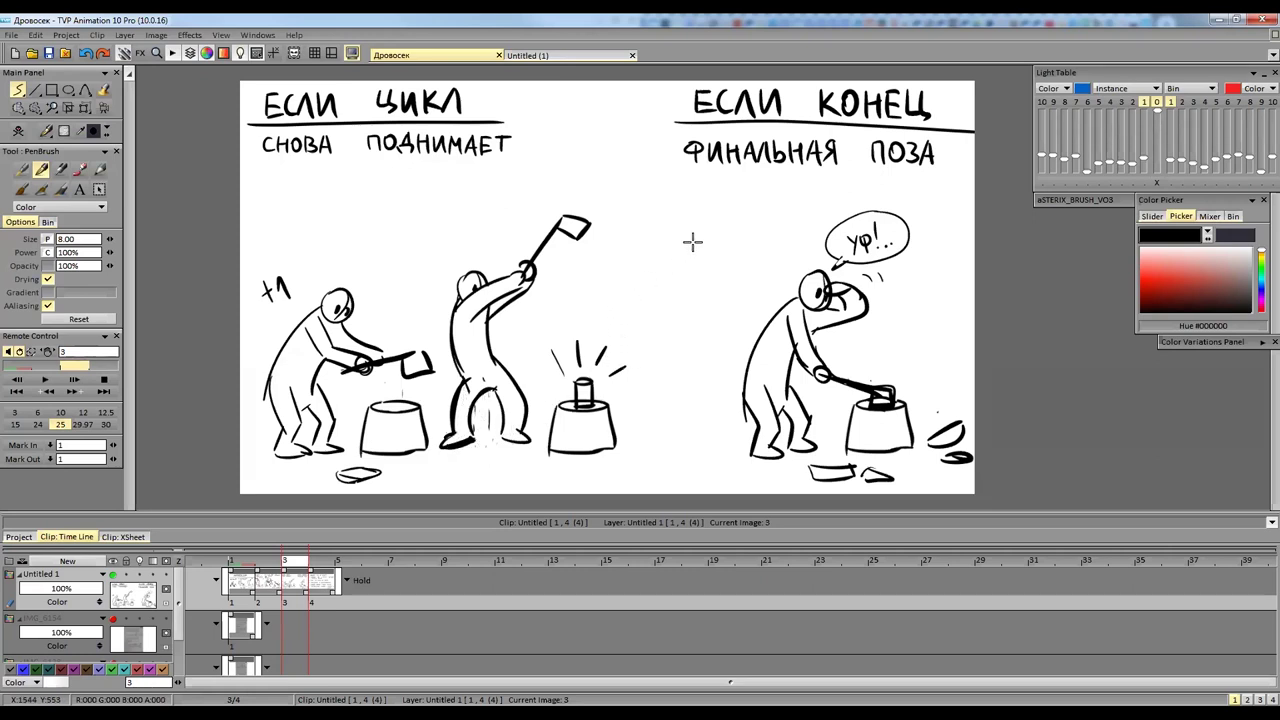
Undo the widened rear foot on the raised-axe figure and go to the checklist on frame 4.
key("ctrl+z")
key("ctrl+z")
key("ctrl+z")
key("ctrl+z")
key("ctrl+z")
key("ctrl+z")
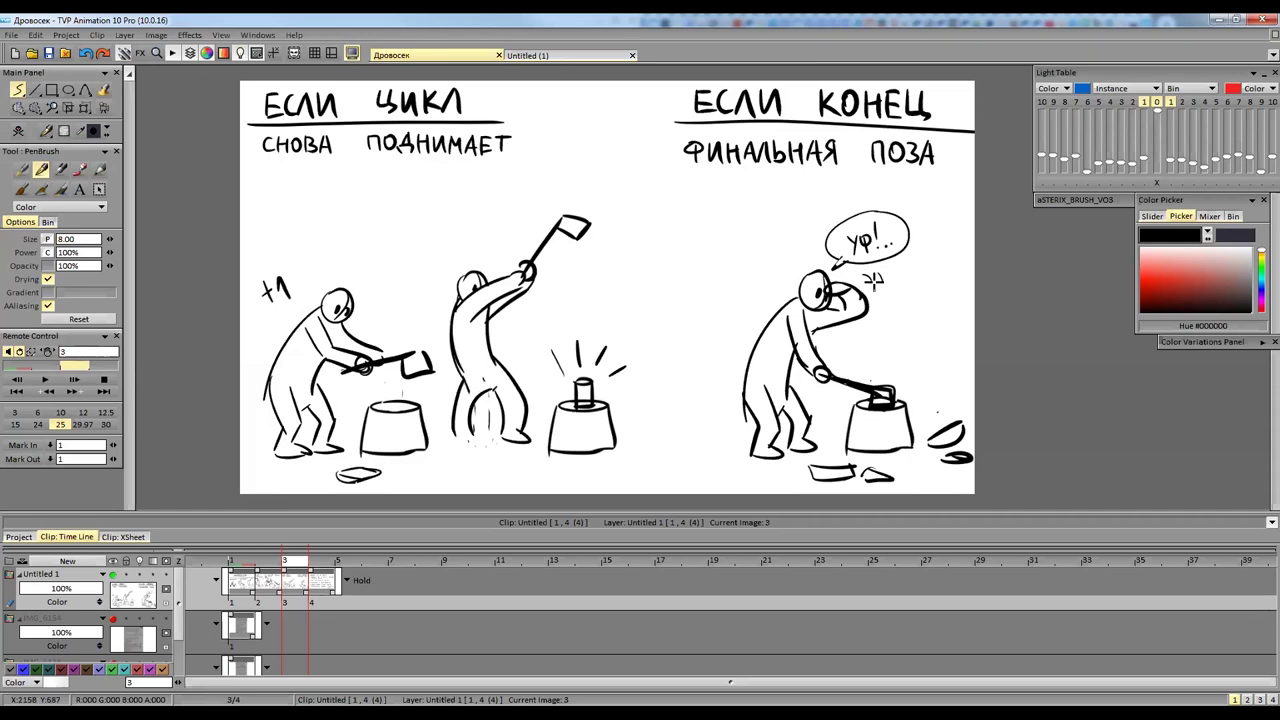
key("Right")
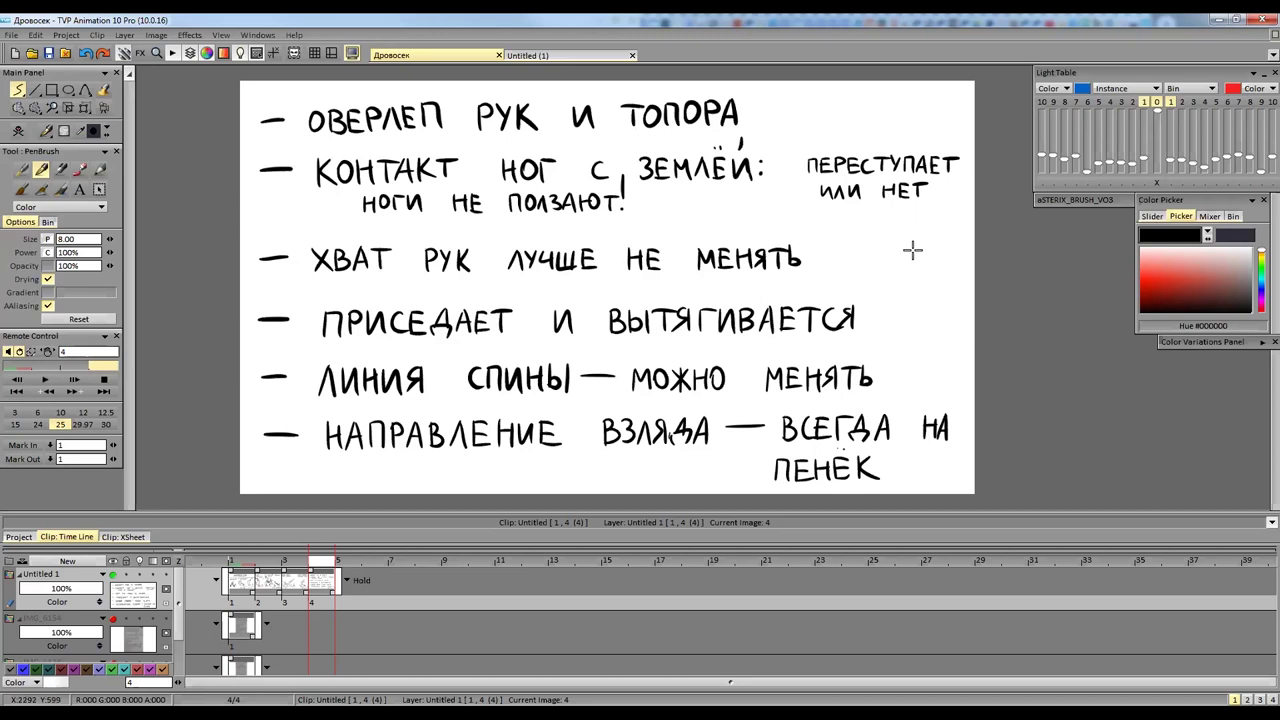
Go back to frame 1, try a short stroke beside the first figure's back, and undo it.
mouse_move(837, 289)
left_mouse_down()
mouse_move(840, 306)
mouse_move(844, 288)
left_mouse_up()
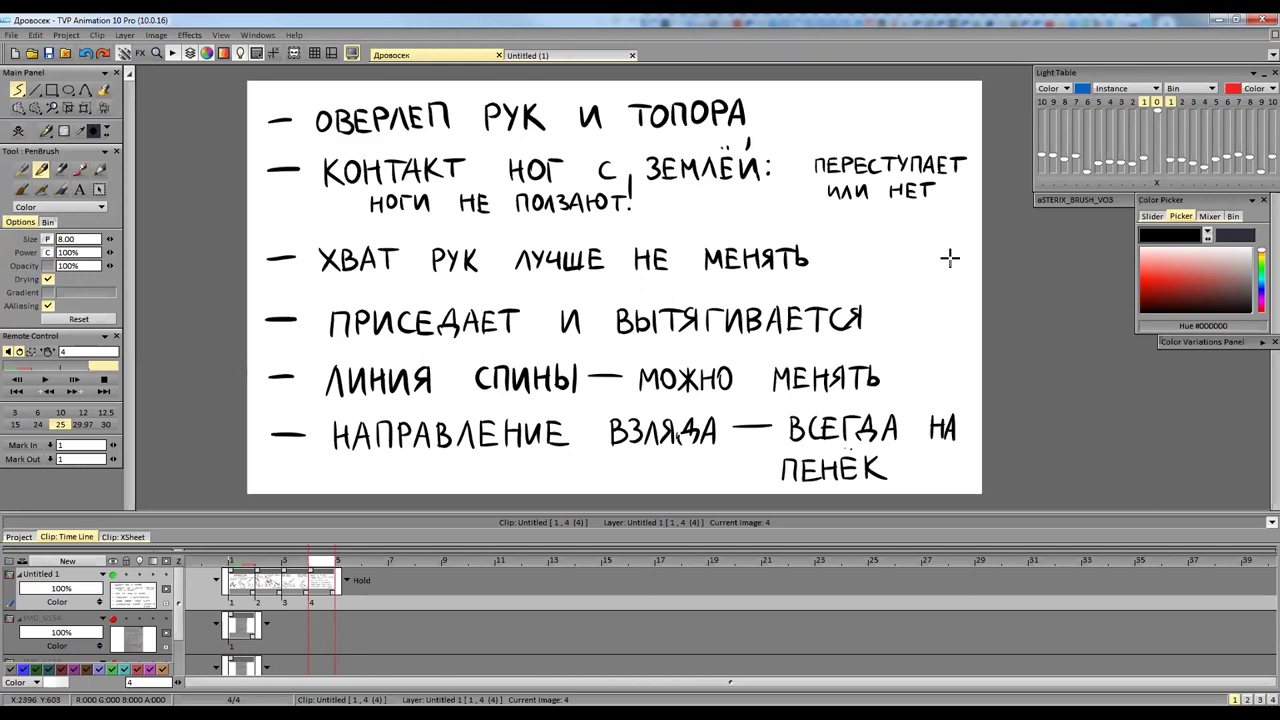
key("Left")
key("Left")
key("Left")
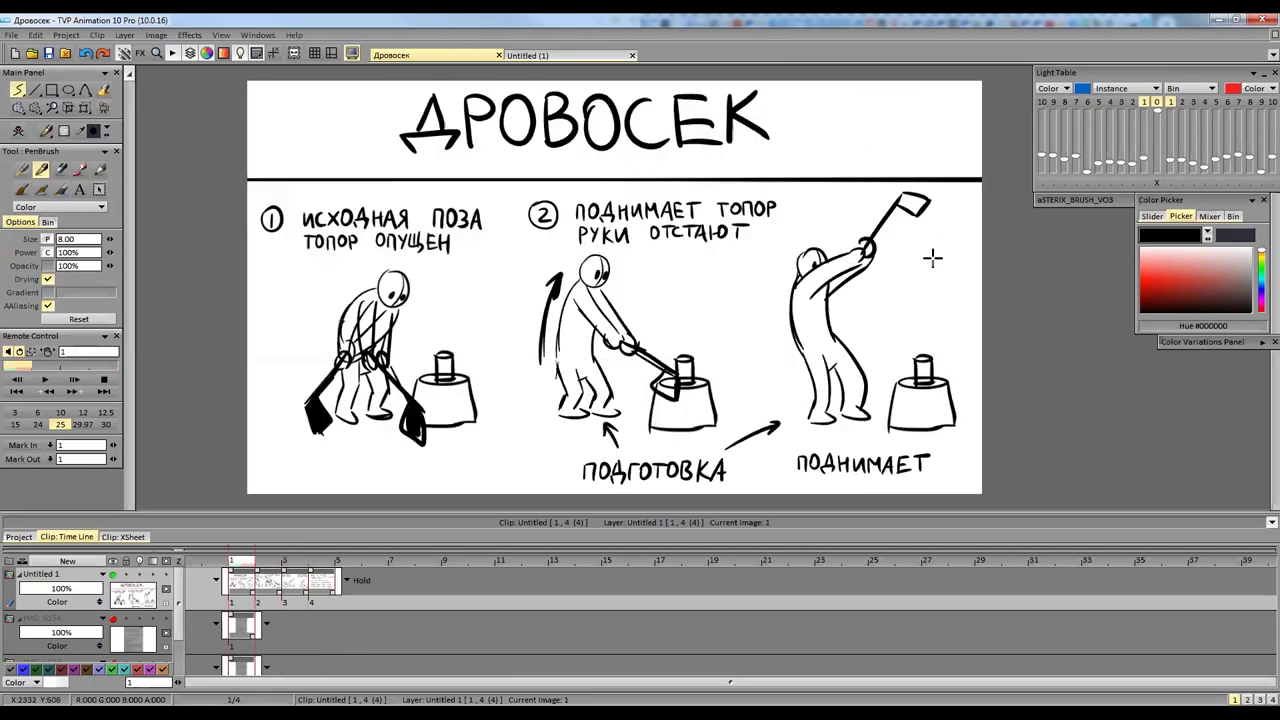
left_click_drag(320, 328, 341, 285)
key("ctrl+z")
Look over poses 3 to 5 on frame 2 and return to the checklist on frame 4.
key("Right")
key("Right")
key("Left")
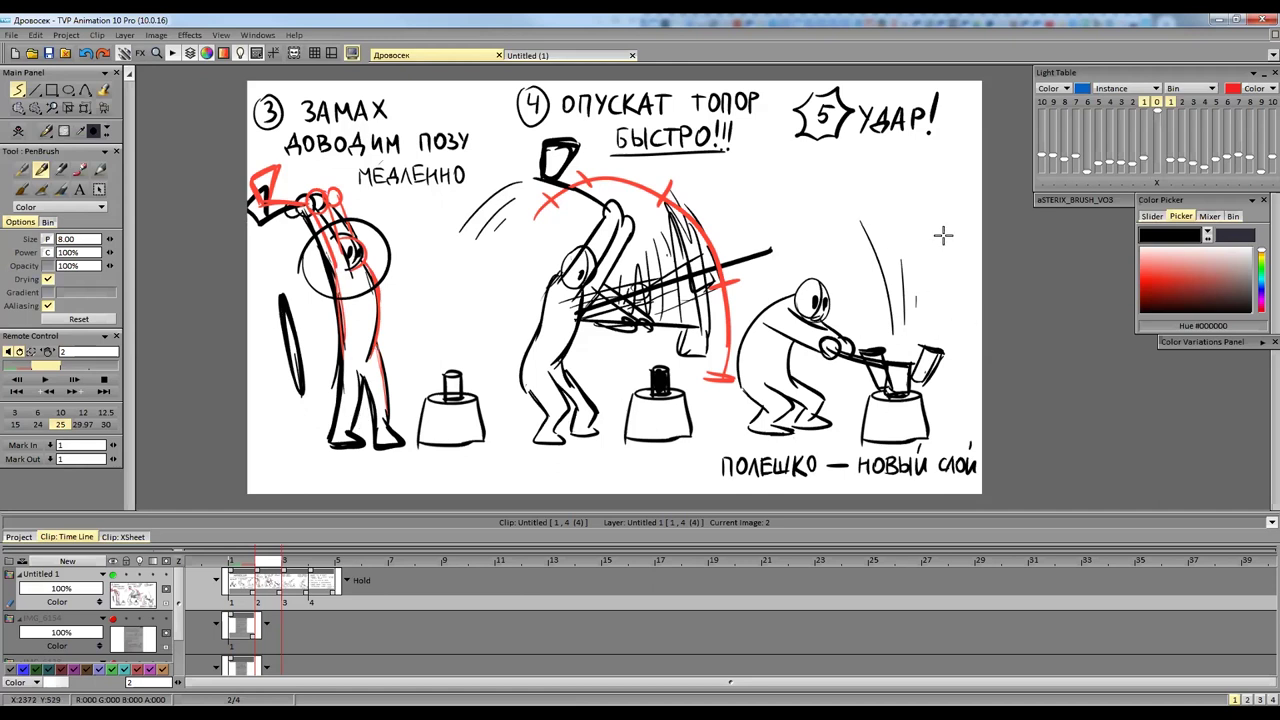
key("Right")
key("Right")
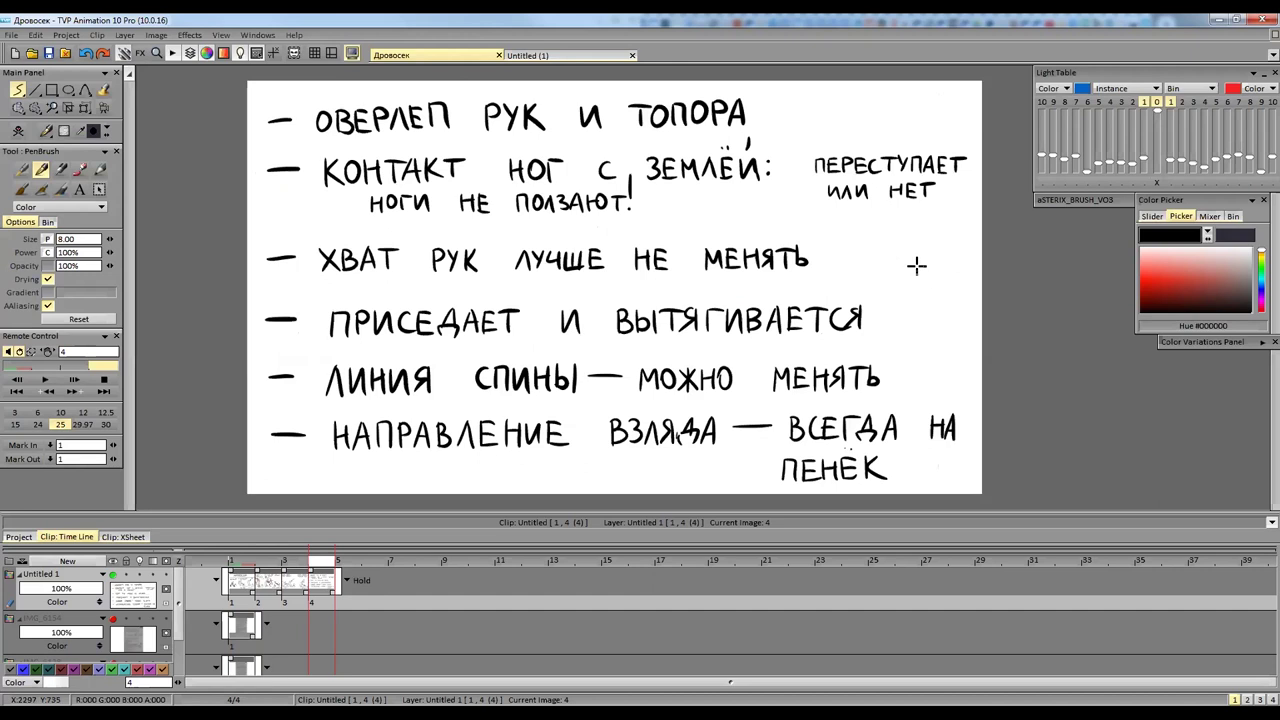
left_click_drag(813, 335, 818, 335)
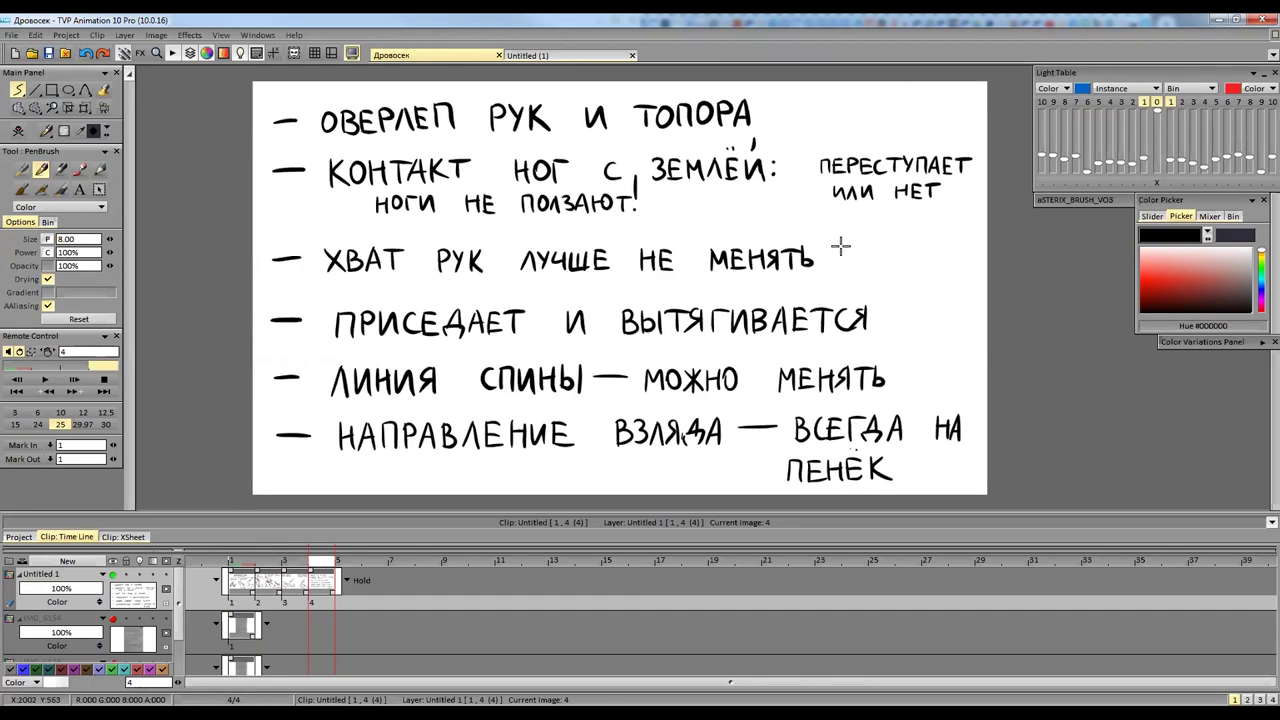
On frame 3, draw the hands as circles gripping the axe handle on the bent figure and the raised-axe figure.
key("Left")
scroll(526, 318, "up", 4)
left_click_drag(525, 327, 608, 296)
mouse_move(367, 343)
left_mouse_down()
mouse_move(412, 342)
mouse_move(398, 330)
mouse_move(410, 358)
left_mouse_up()
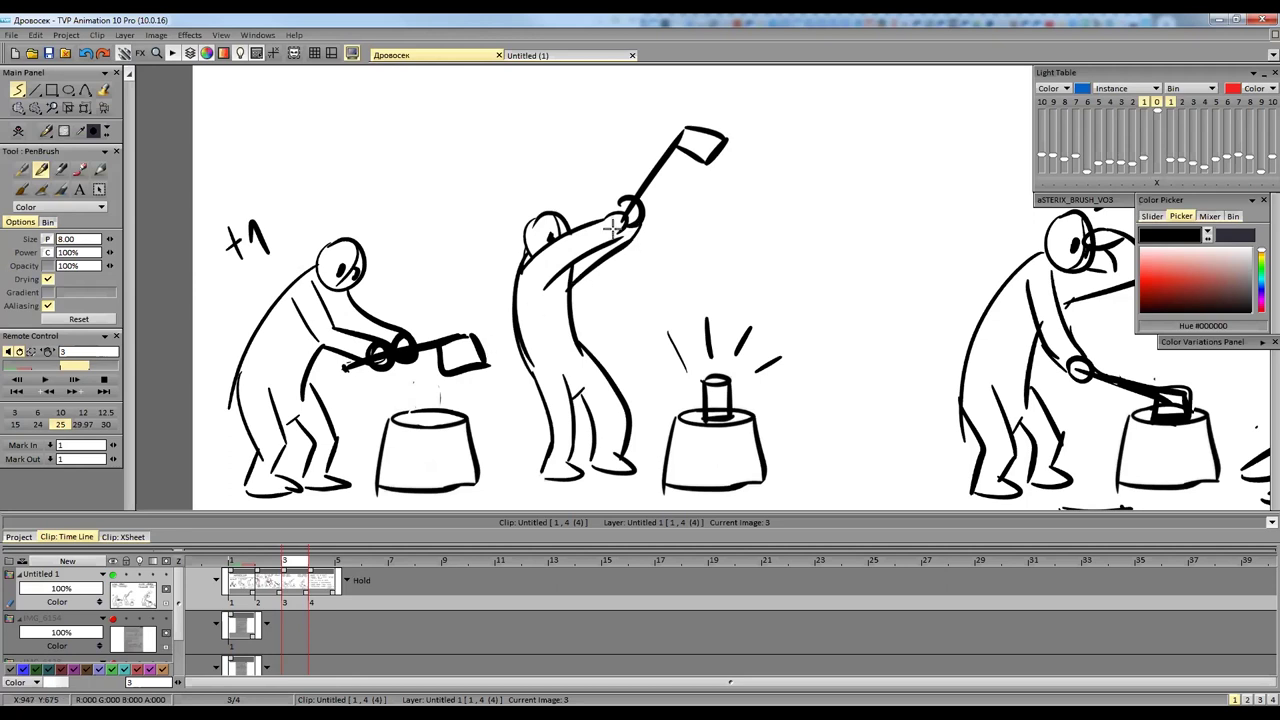
left_click_drag(613, 230, 625, 195)
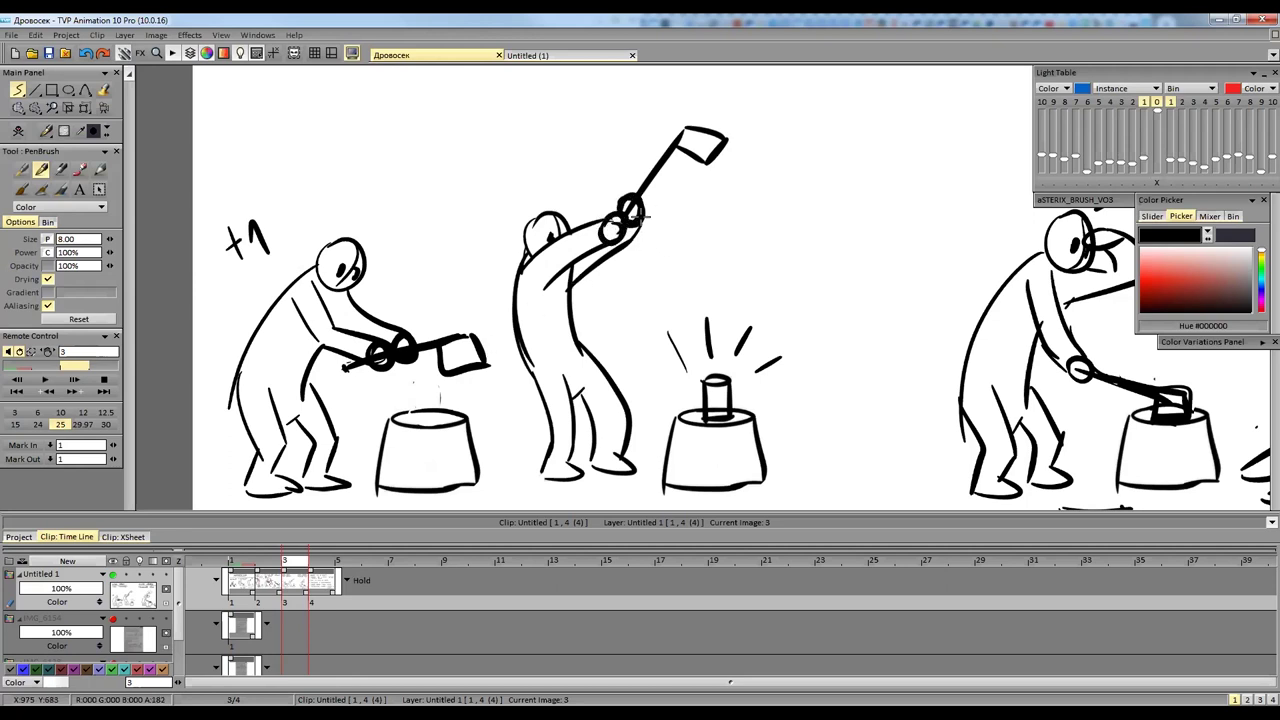
On frame 2, thicken pose 4's raised axe handle, draw a second gripping hand and extend the handle's end past it.
key("Left")
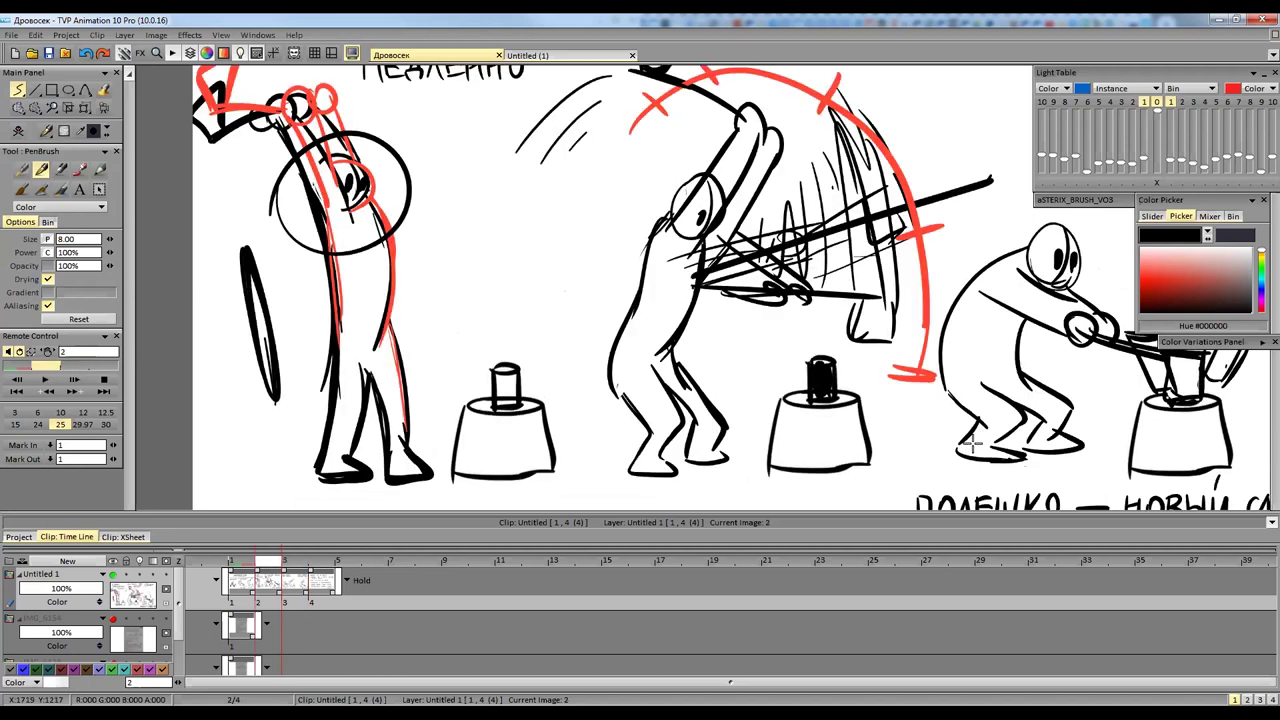
left_click_drag(960, 354, 977, 406)
scroll(838, 265, "down", 1)
scroll(837, 263, "down", 1)
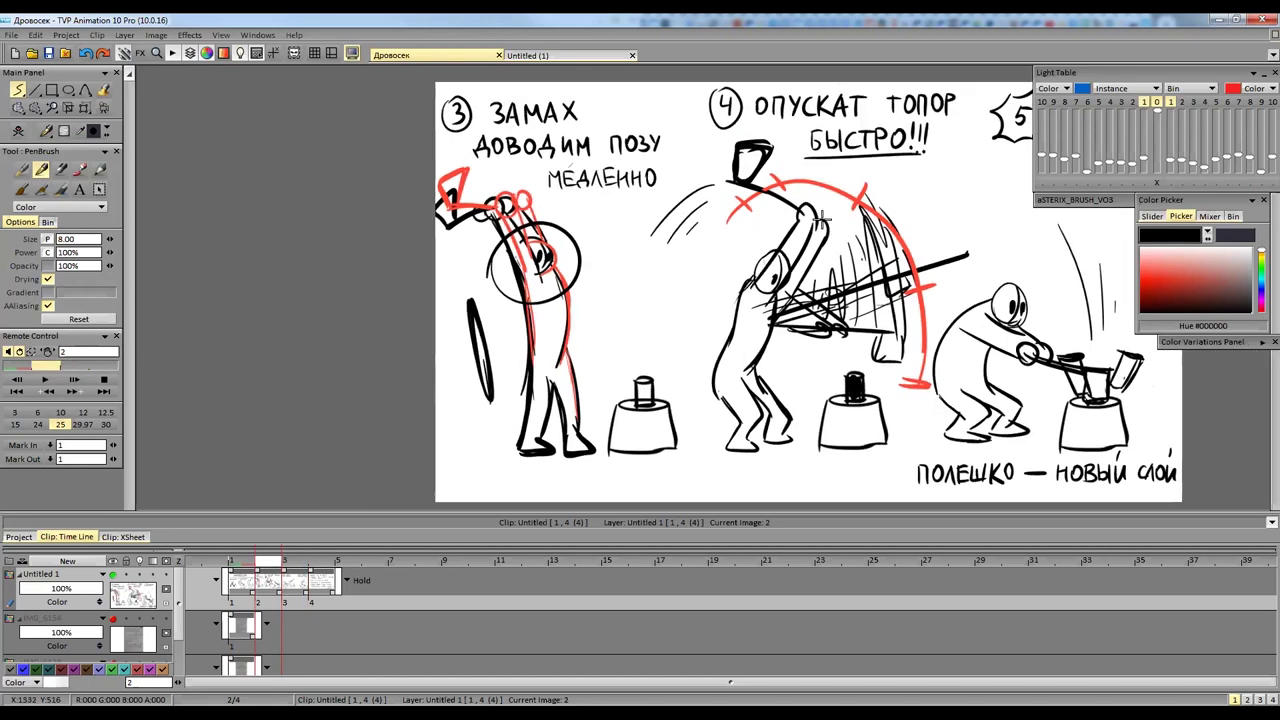
scroll(836, 195, "up", 2)
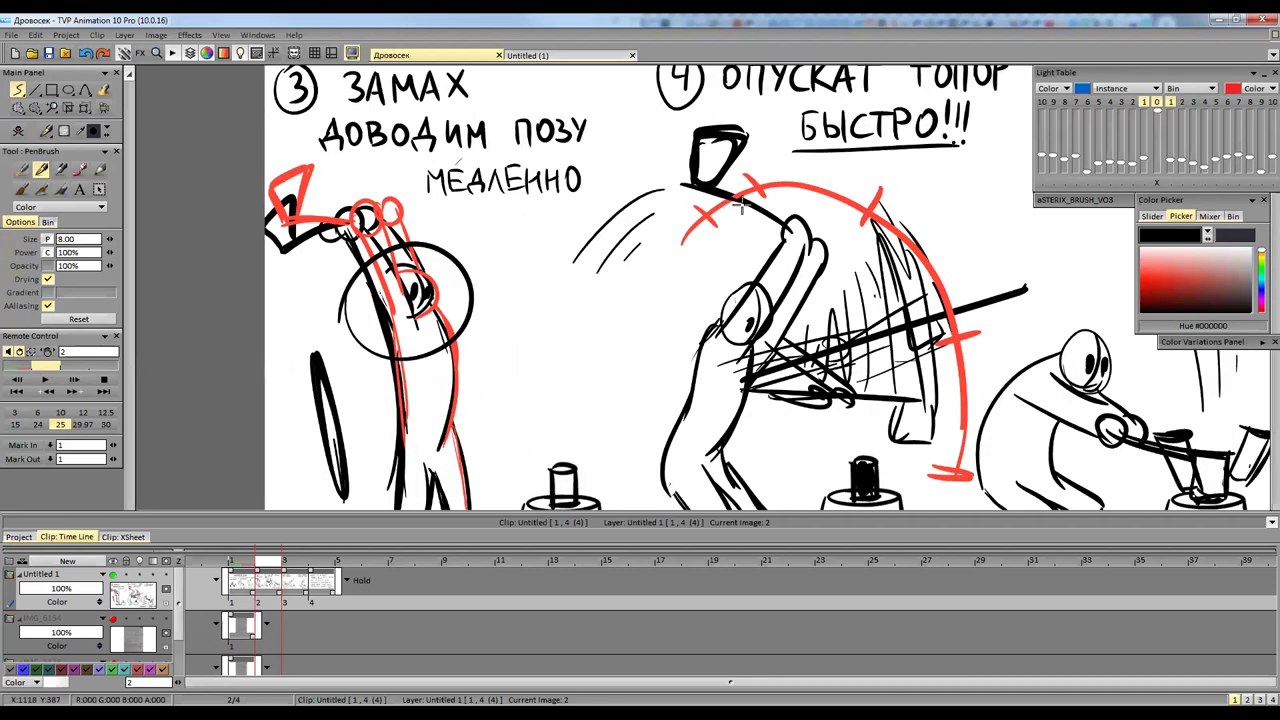
mouse_move(760, 219)
left_mouse_down()
mouse_move(718, 203)
mouse_move(777, 225)
mouse_move(750, 209)
left_mouse_up()
left_click_drag(812, 247, 822, 256)
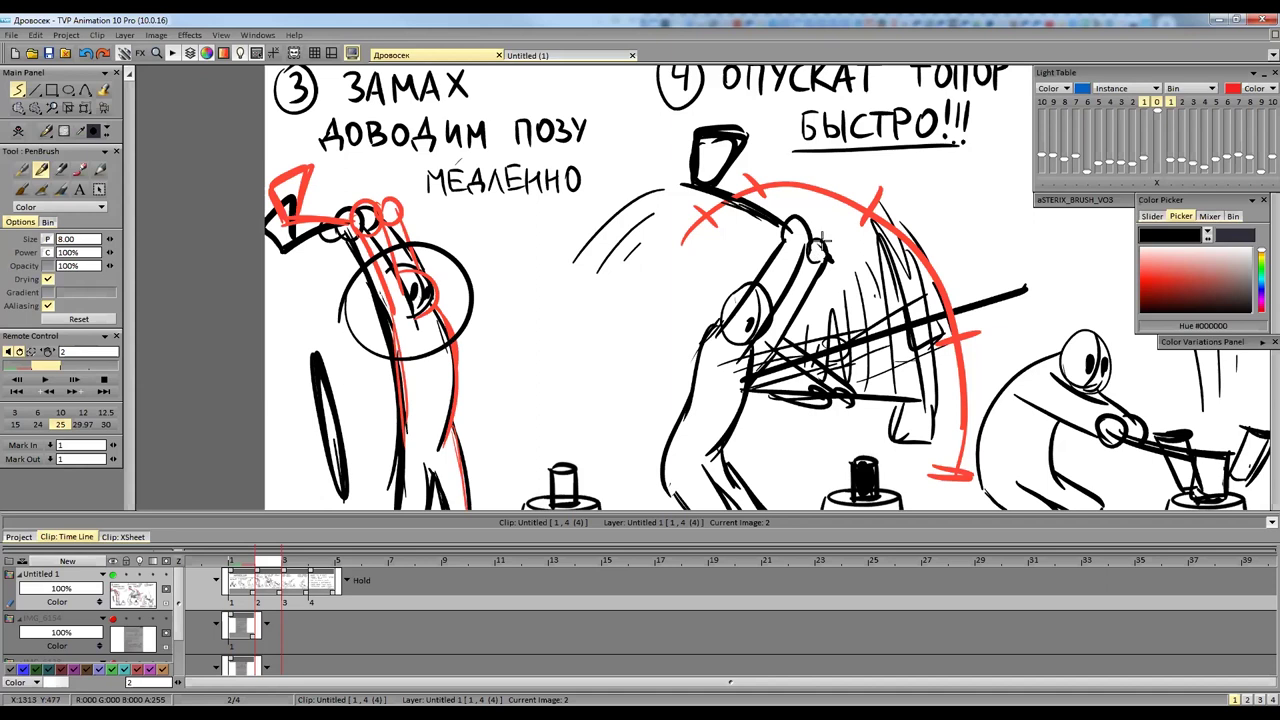
left_click_drag(826, 250, 838, 282)
Try redrawing pose 4's upper hand and forearm further up the axe handle, and undo those strokes.
mouse_move(749, 282)
left_mouse_down()
mouse_move(772, 218)
mouse_move(762, 213)
left_mouse_up()
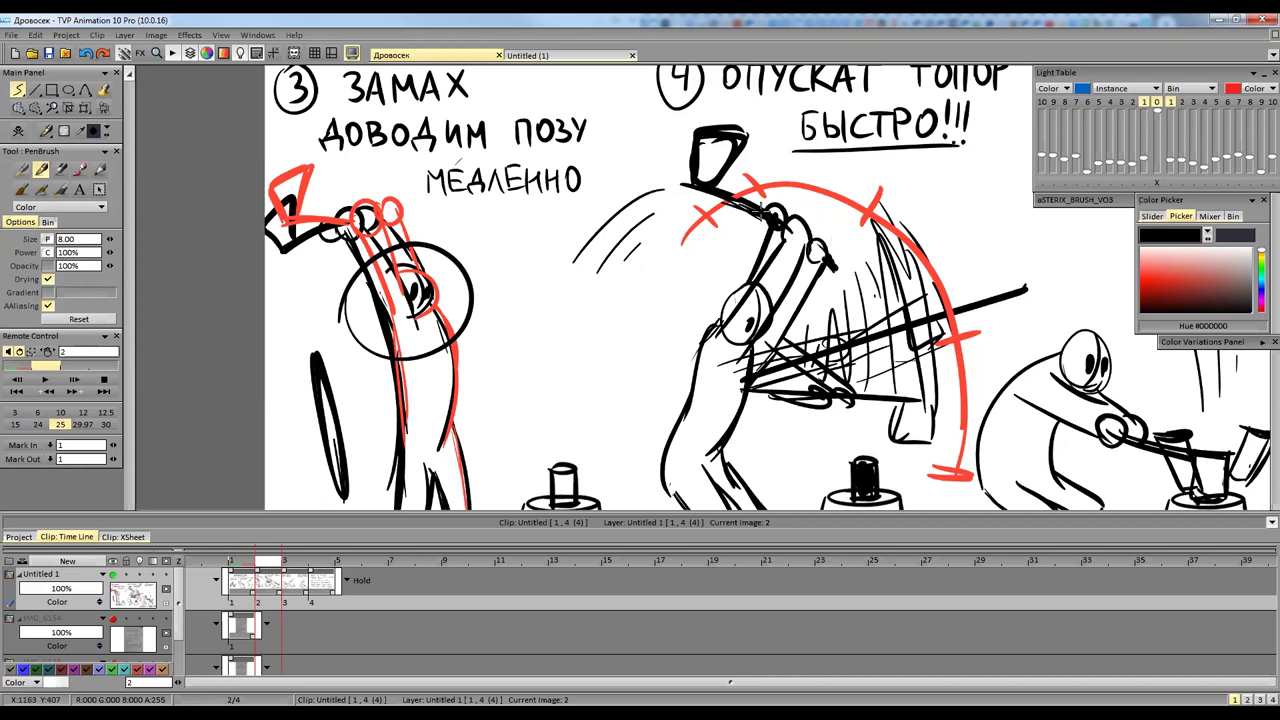
key("ctrl+z")
key("ctrl+z")
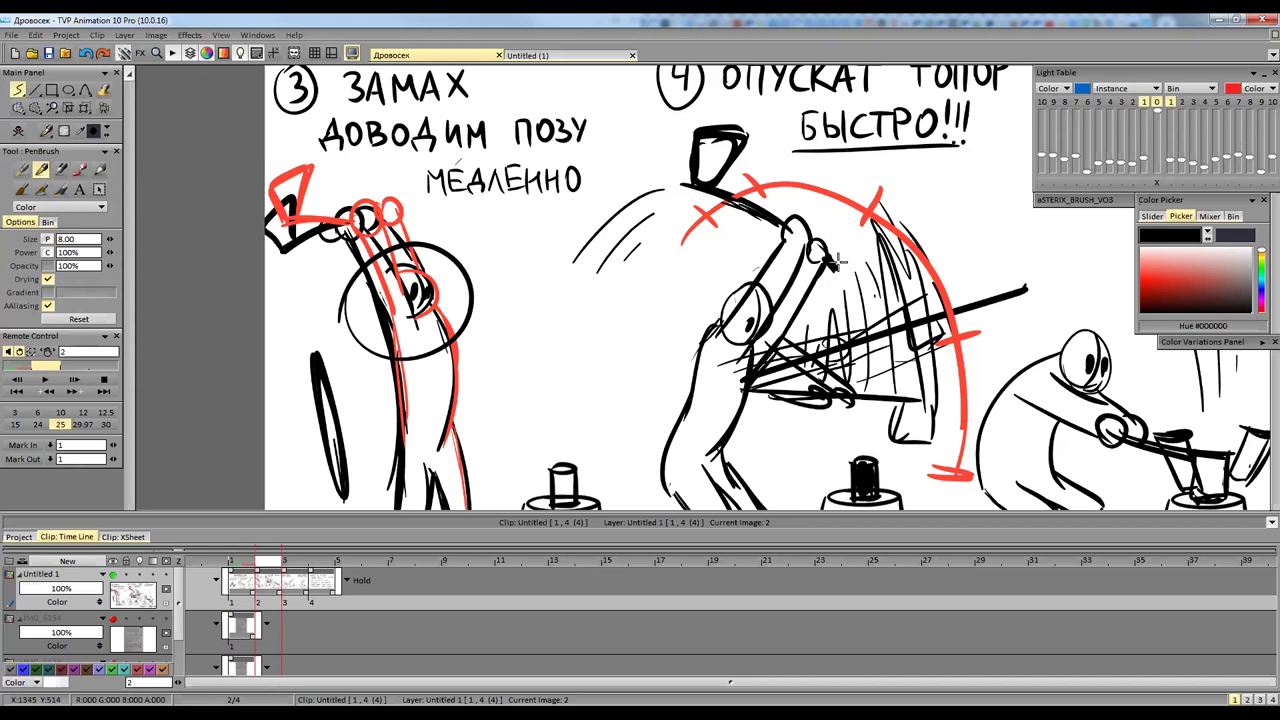
Sketch a gripping hand and extra lines on pose 4's lowered axe handle, and add gripping hands to the figures on frame 1.
scroll(791, 320, "down", 2)
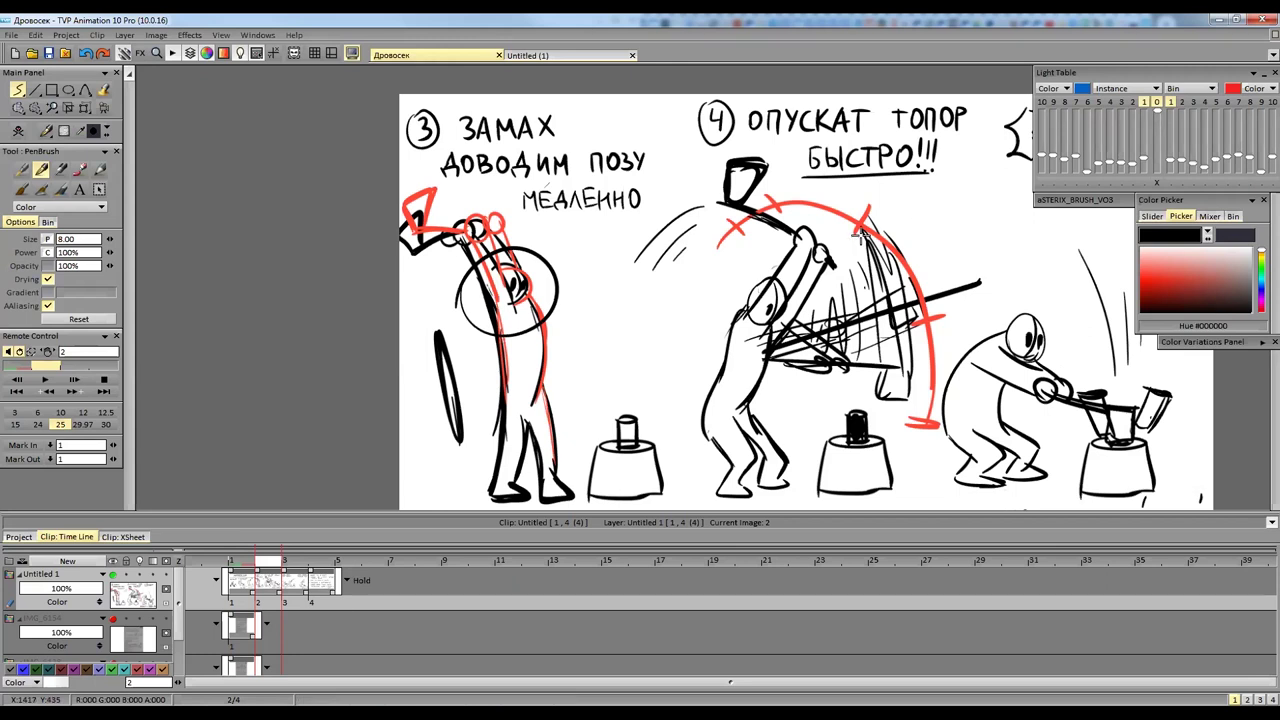
left_click_drag(762, 331, 826, 314)
left_click_drag(772, 354, 973, 270)
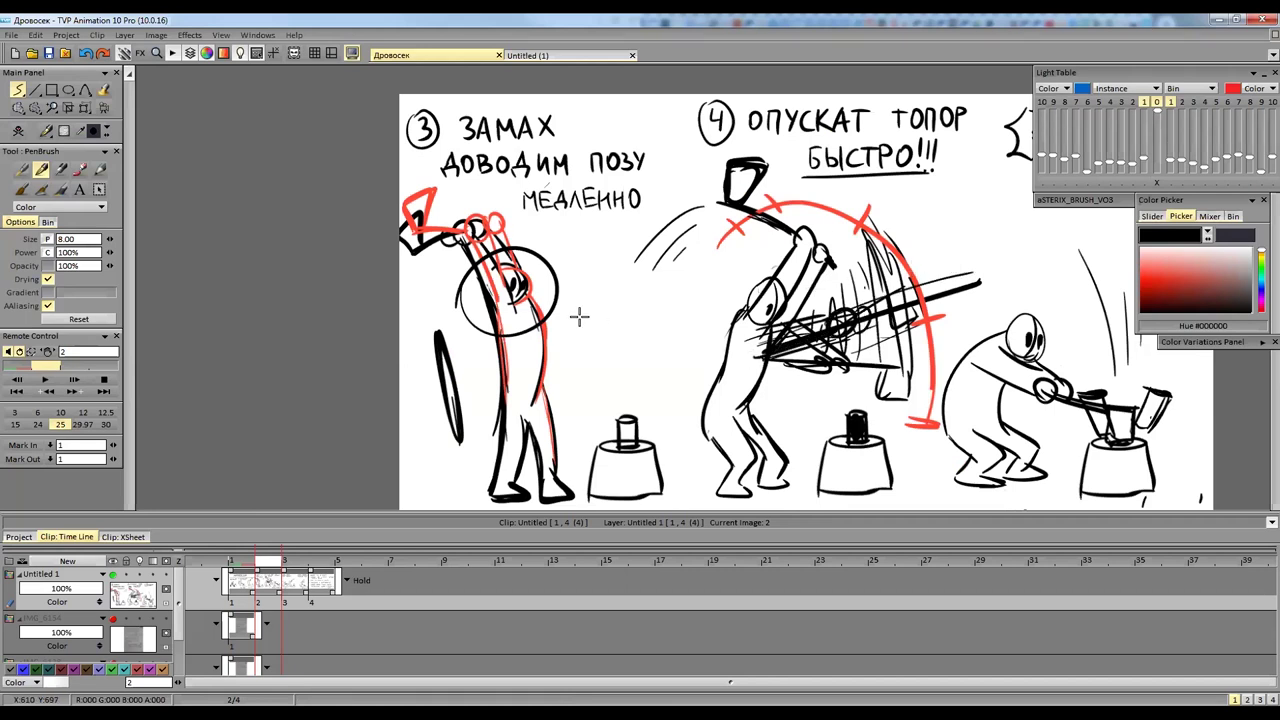
key("Left")
left_click_drag(896, 360, 809, 369)
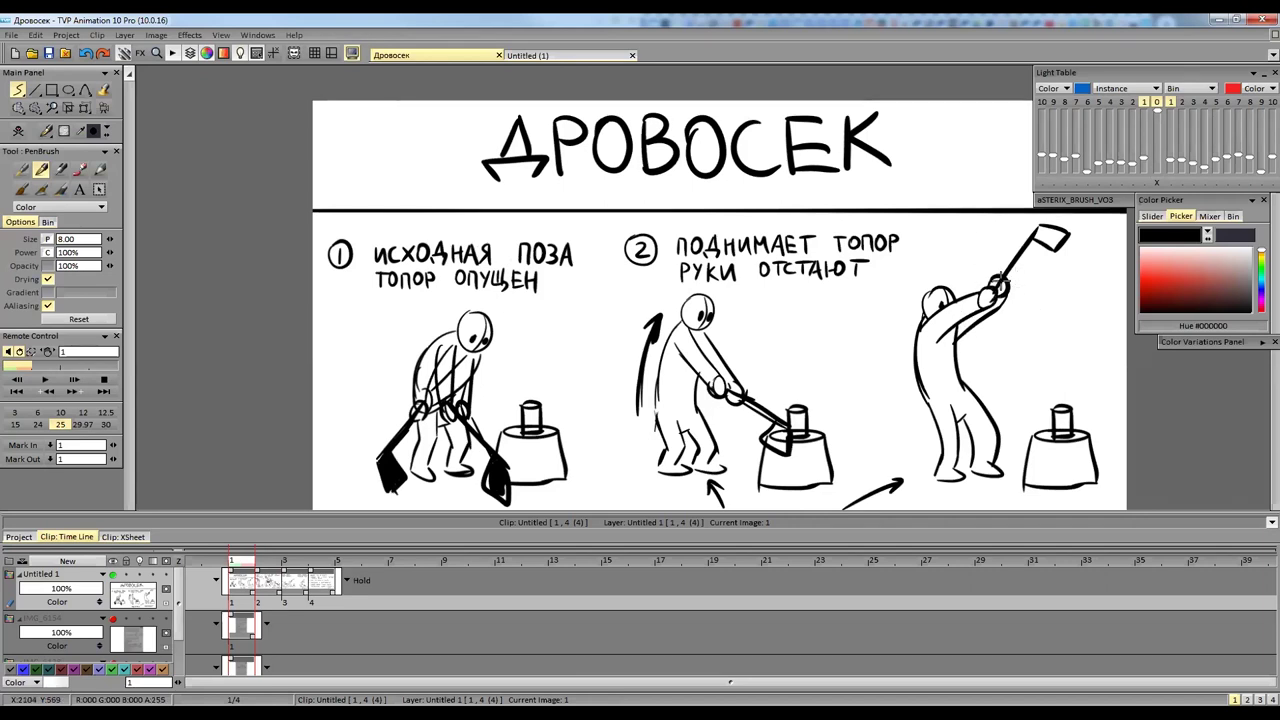
Pass over the cycle and ending poses on frame 3 and view the checklist on frame 4.
key("Right")
key("Right")
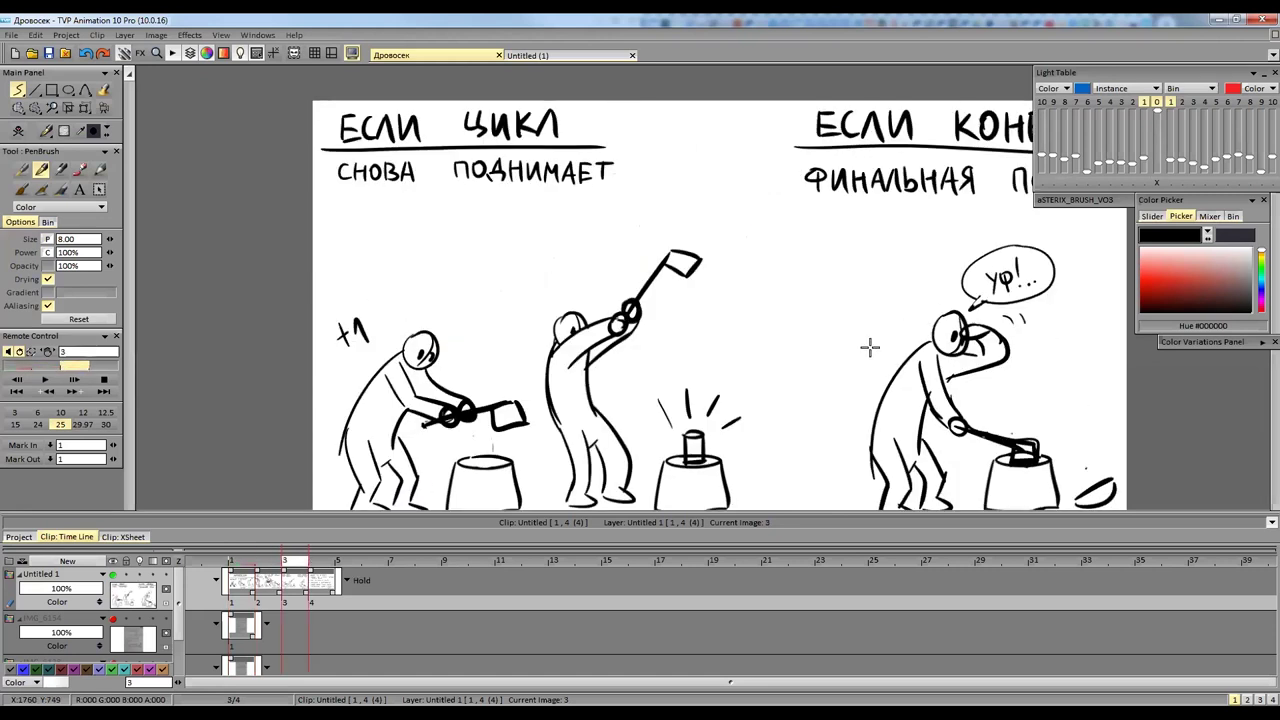
scroll(826, 351, "down", 2)
key("Right")
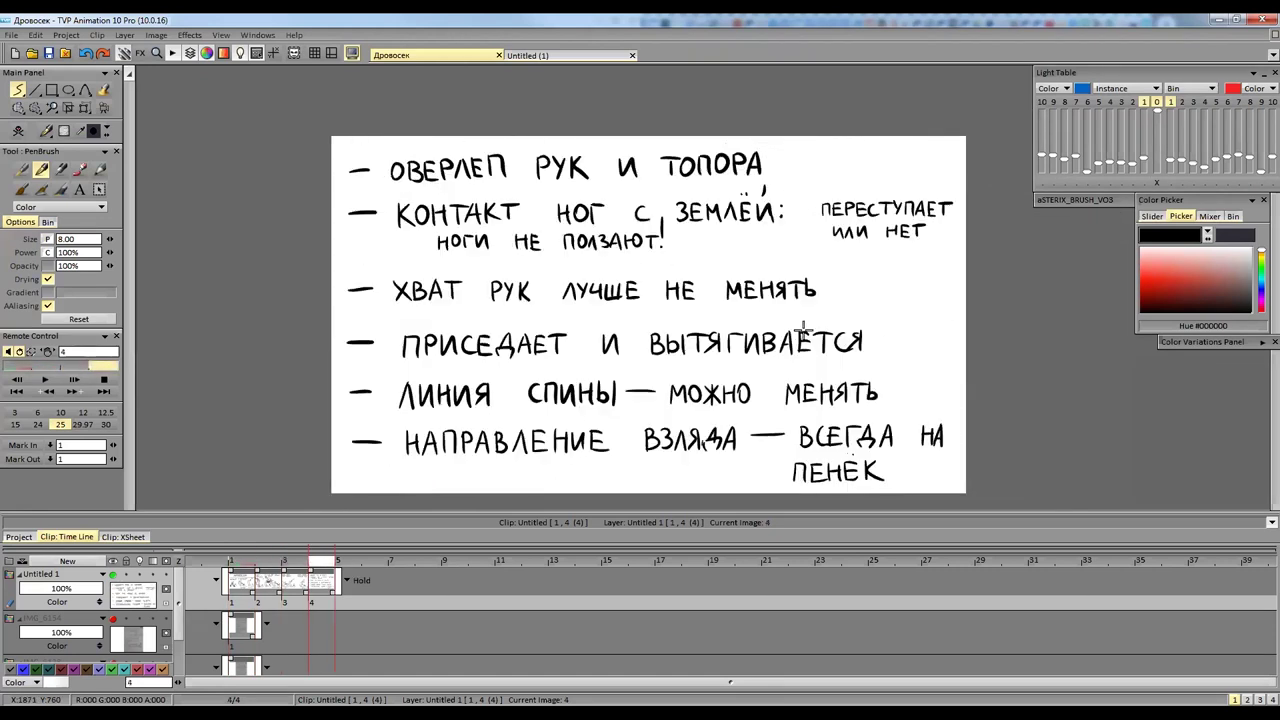
scroll(887, 335, "up", 2)
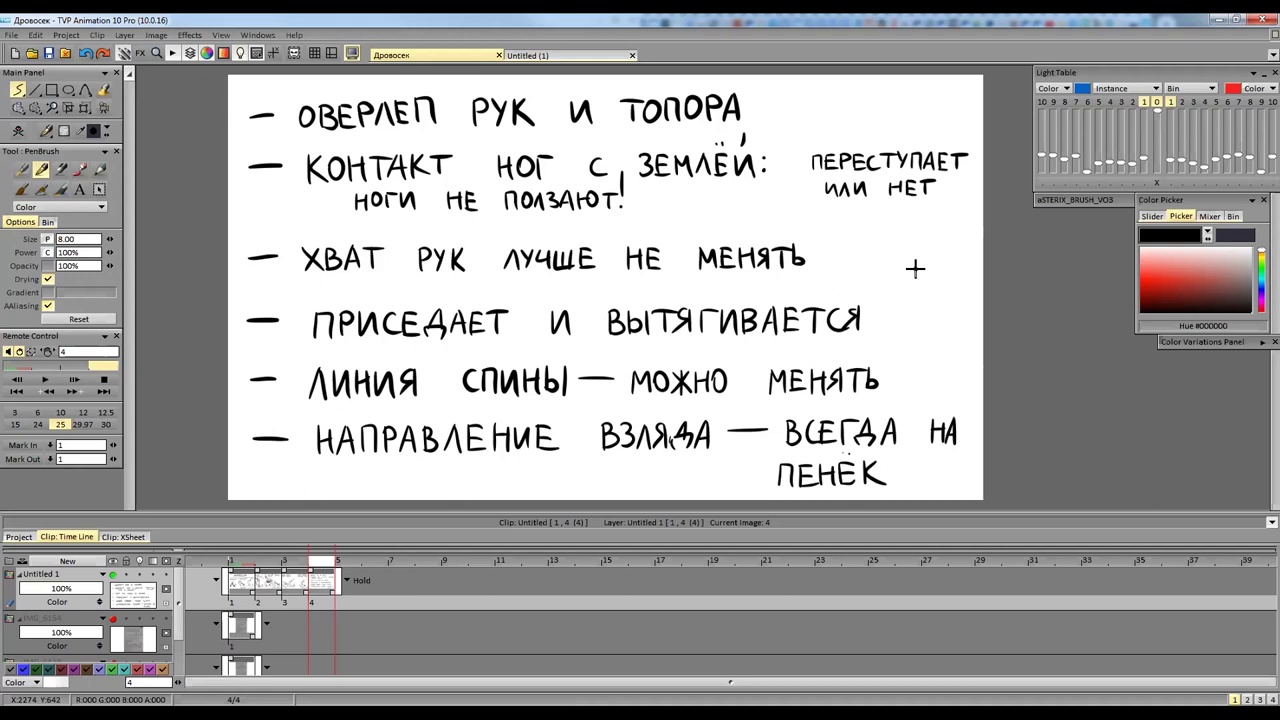
On frame 2, draw a thick black ellipse above pose 5's head and sketch pose 3's feet rising on tiptoe.
key("Left")
key("Left")
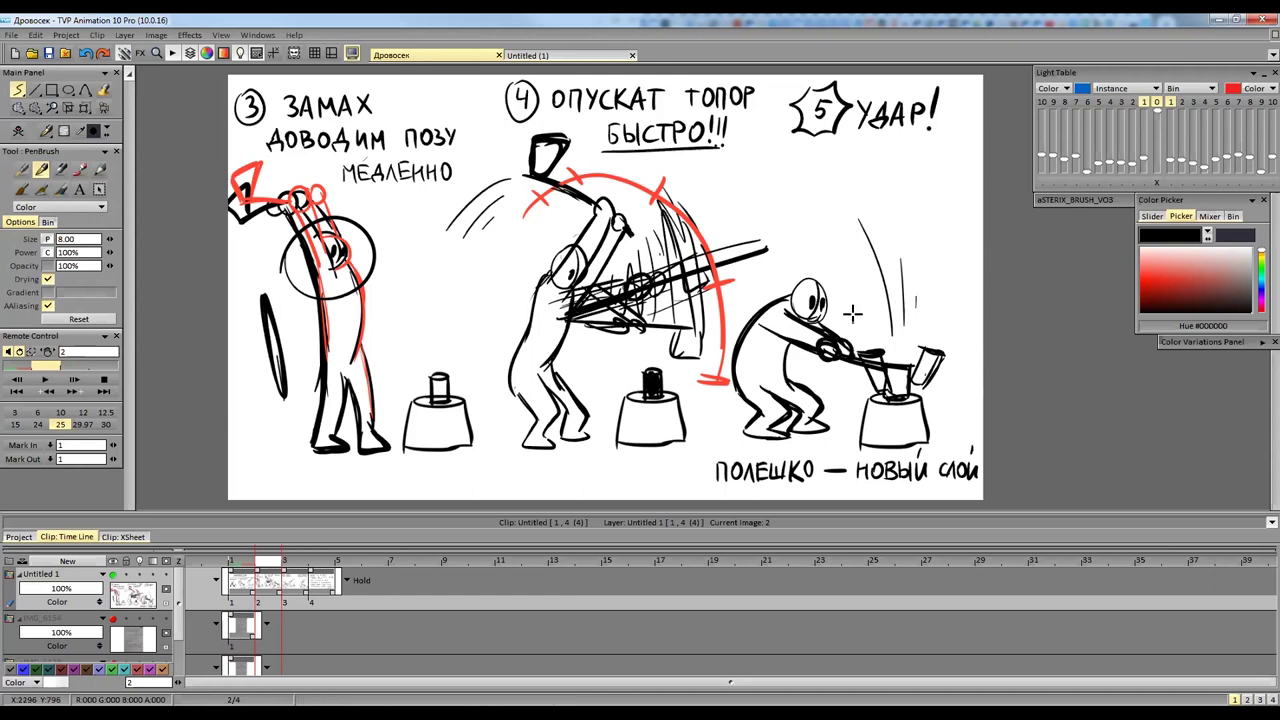
scroll(849, 323, "down", 1)
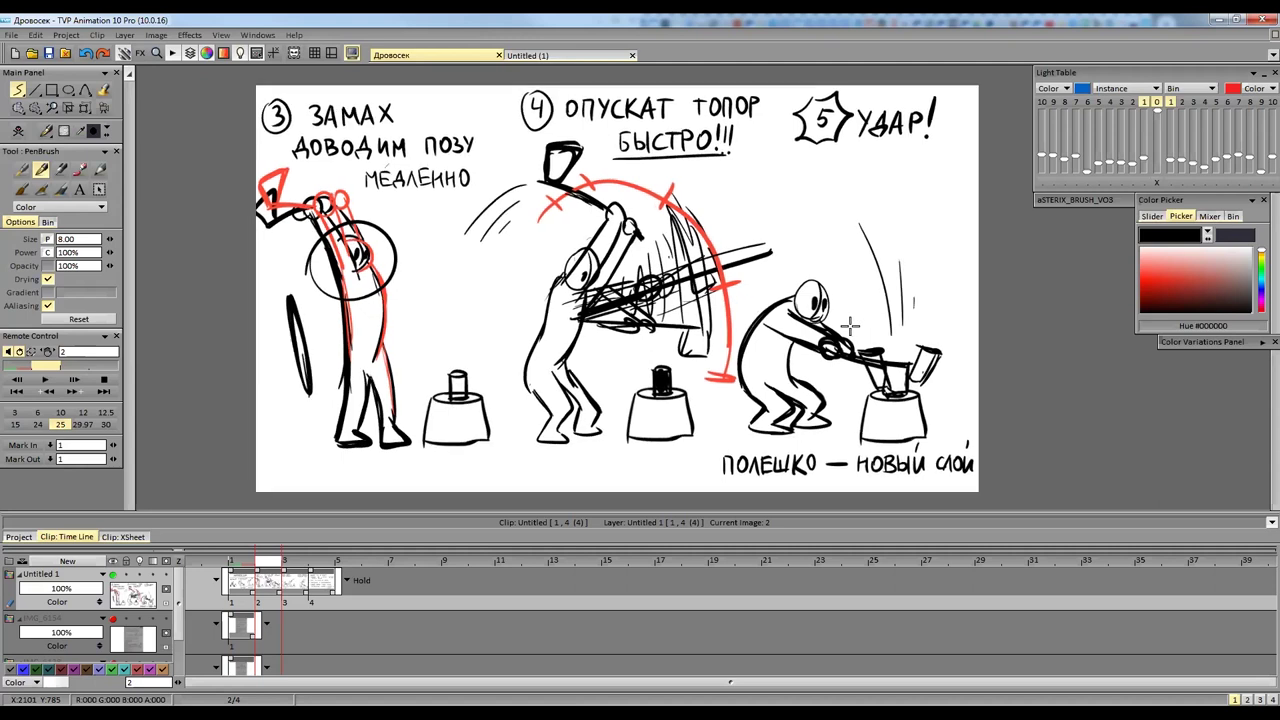
scroll(849, 323, "down", 1)
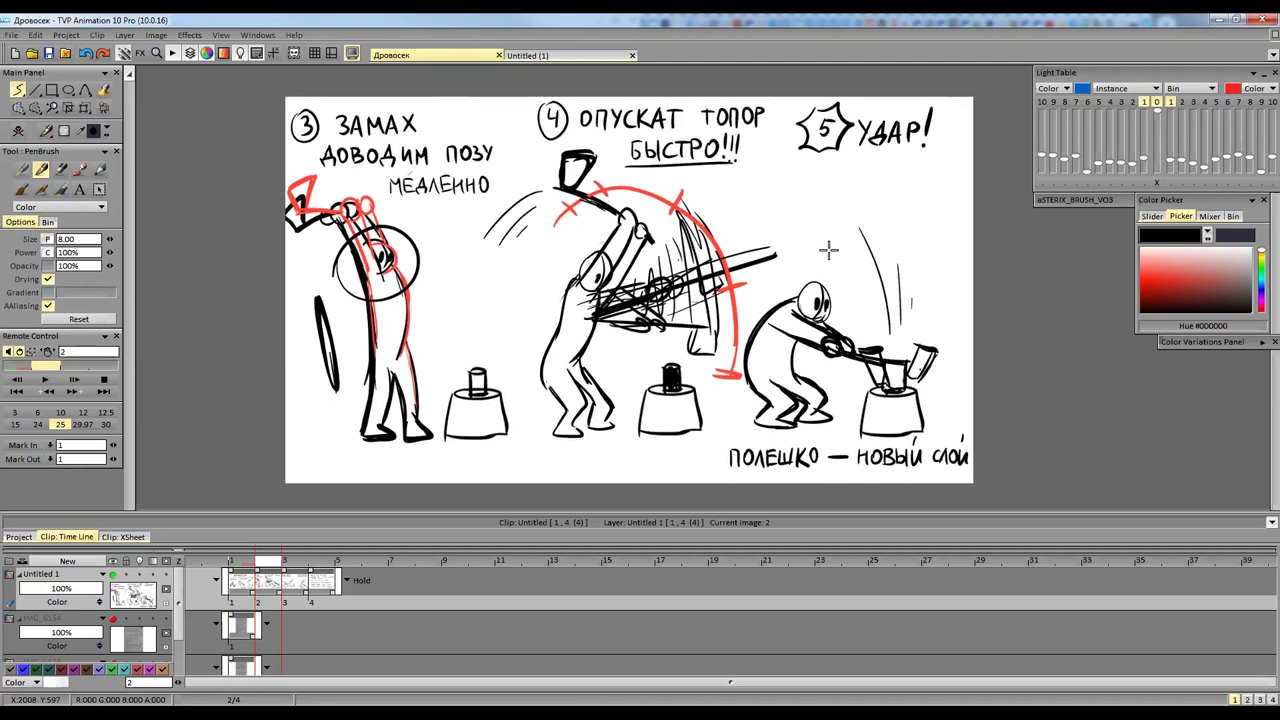
mouse_move(795, 250)
left_mouse_down()
mouse_move(837, 252)
mouse_move(797, 241)
mouse_move(838, 252)
mouse_move(797, 252)
left_mouse_up()
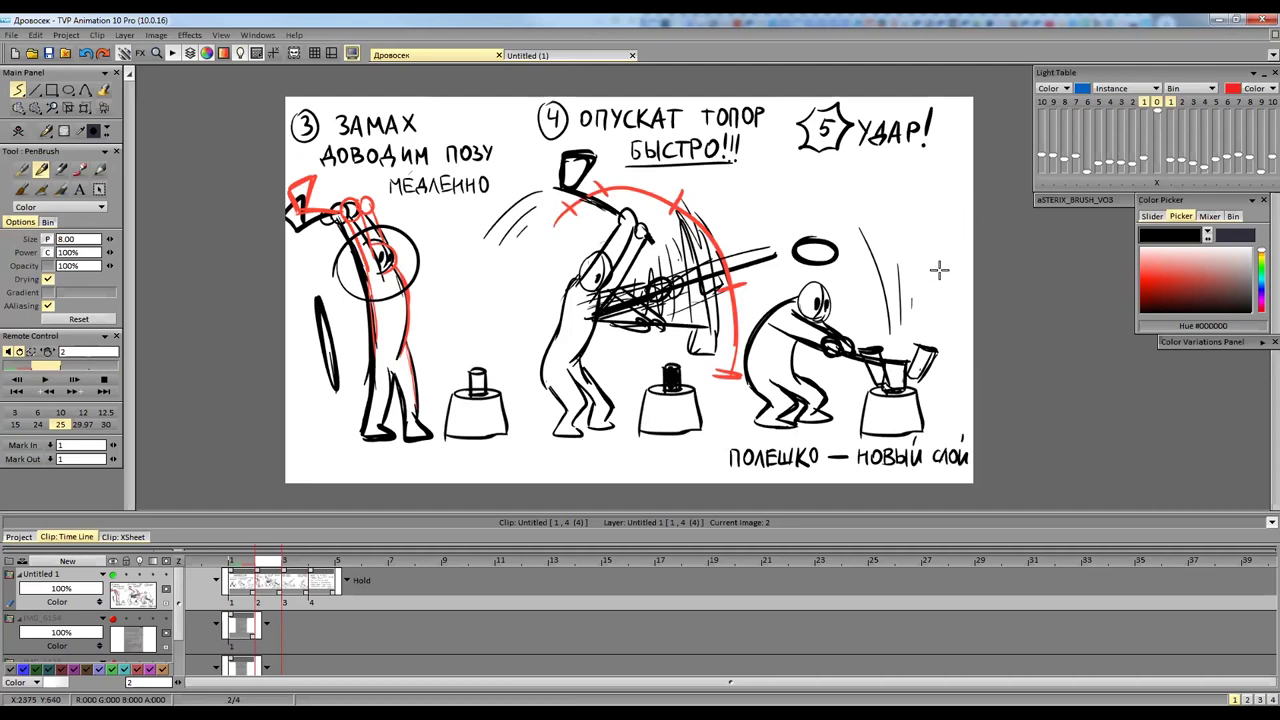
mouse_move(368, 442)
left_mouse_down()
mouse_move(404, 418)
mouse_move(414, 440)
left_mouse_up()
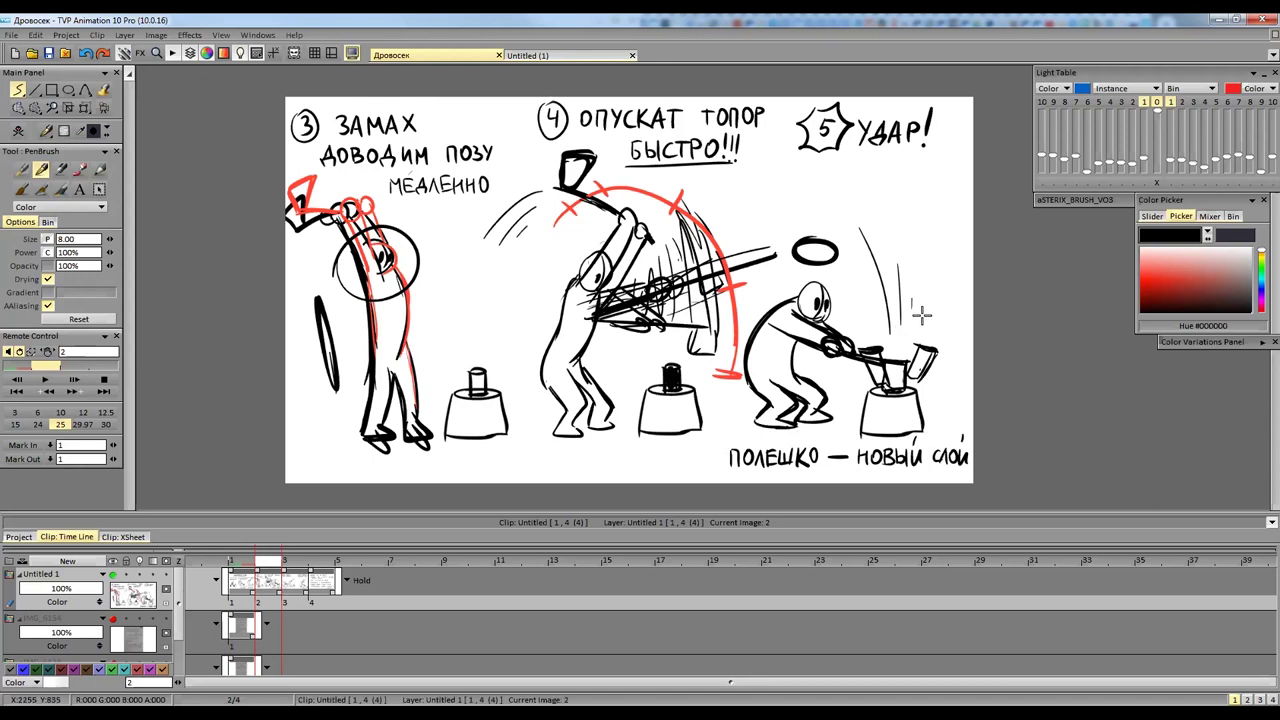
Return to frame 4 and review the checklist points on foot contact, crouching and the back line.
key("Right")
key("Right")
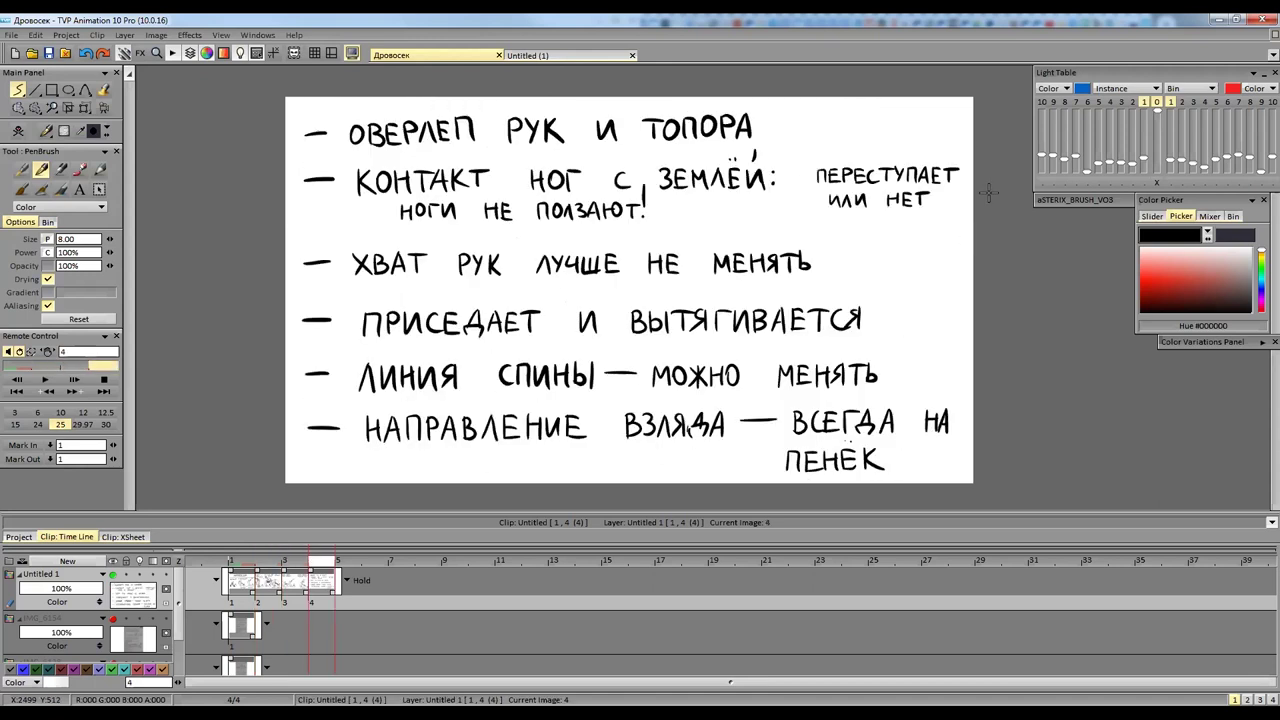
scroll(923, 297, "up", 2)
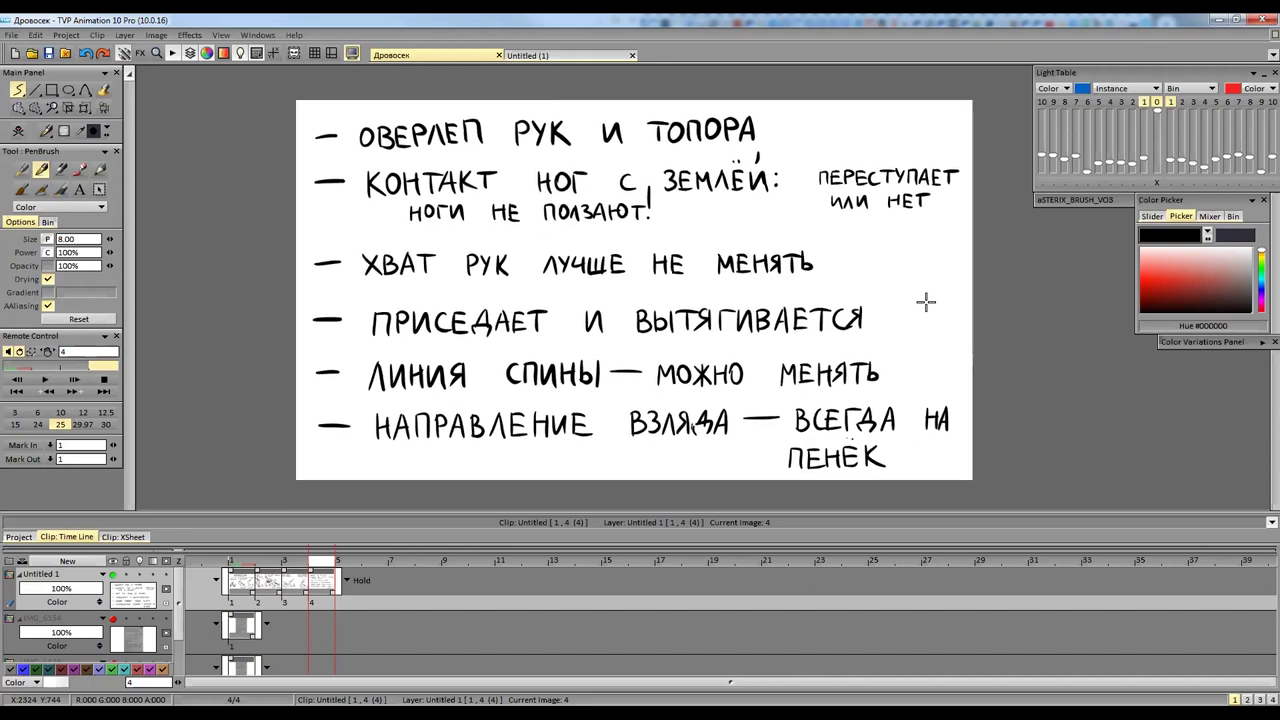
left_click_drag(935, 331, 939, 334)
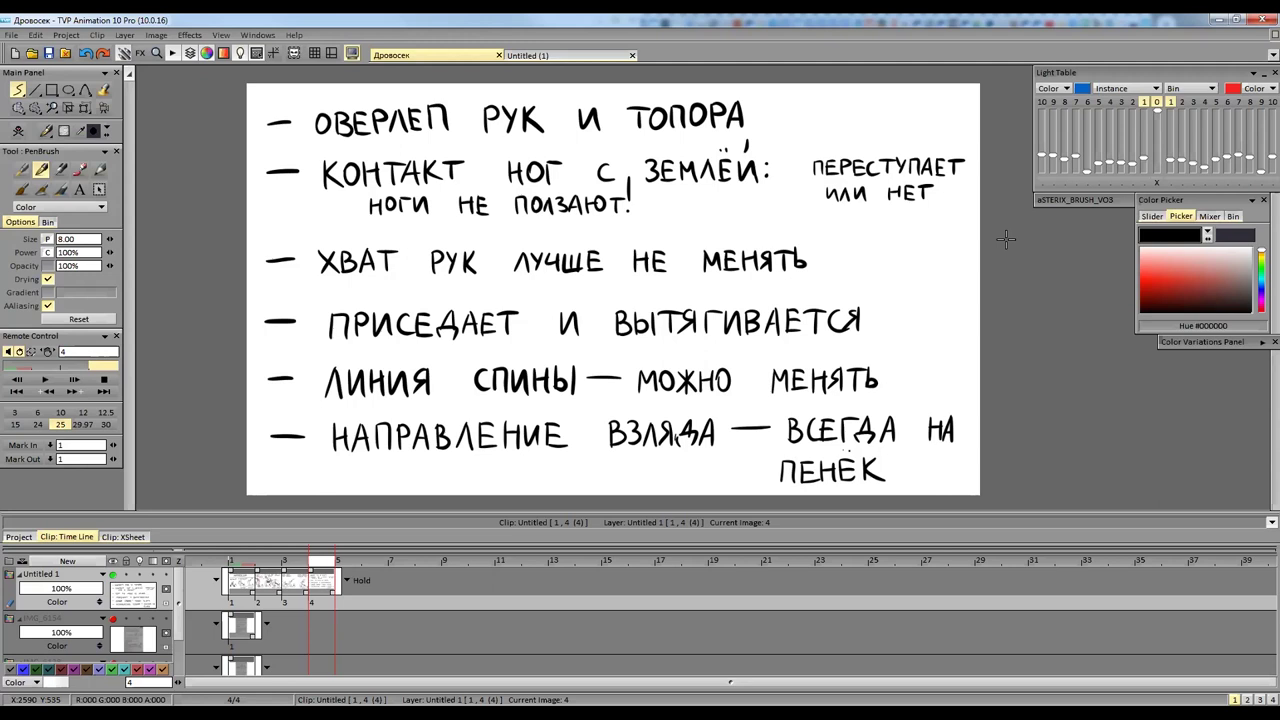
On frame 2, mark the back curves of poses 3, 4 and 5 in red and sketch loose red curves above pose 3's stump.
key("Left")
key("Left")
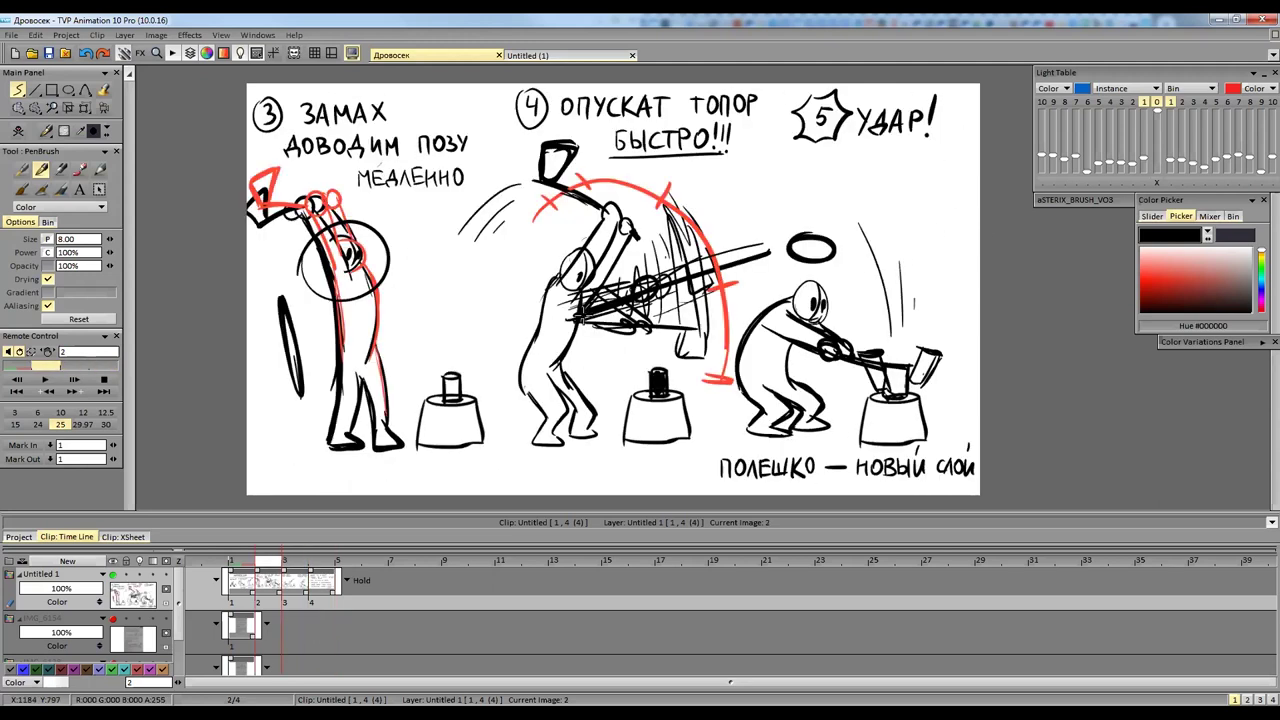
scroll(585, 310, "up", 1)
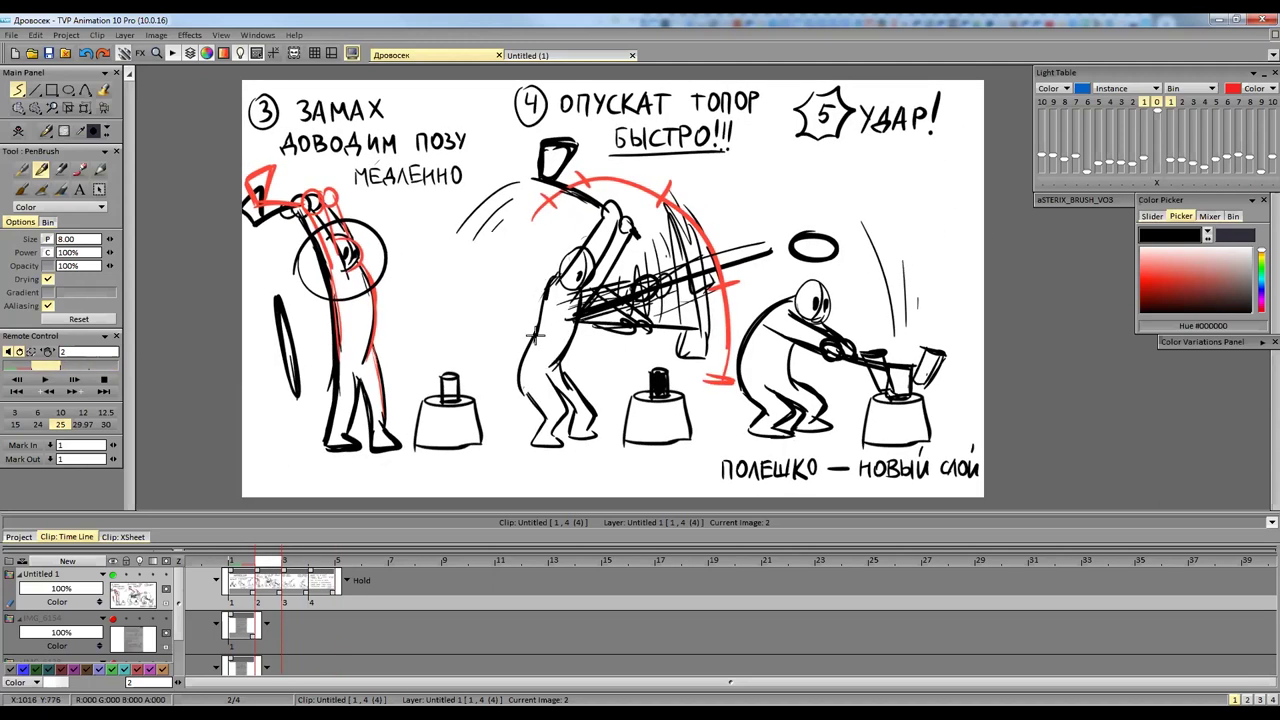
left_click(1143, 276)
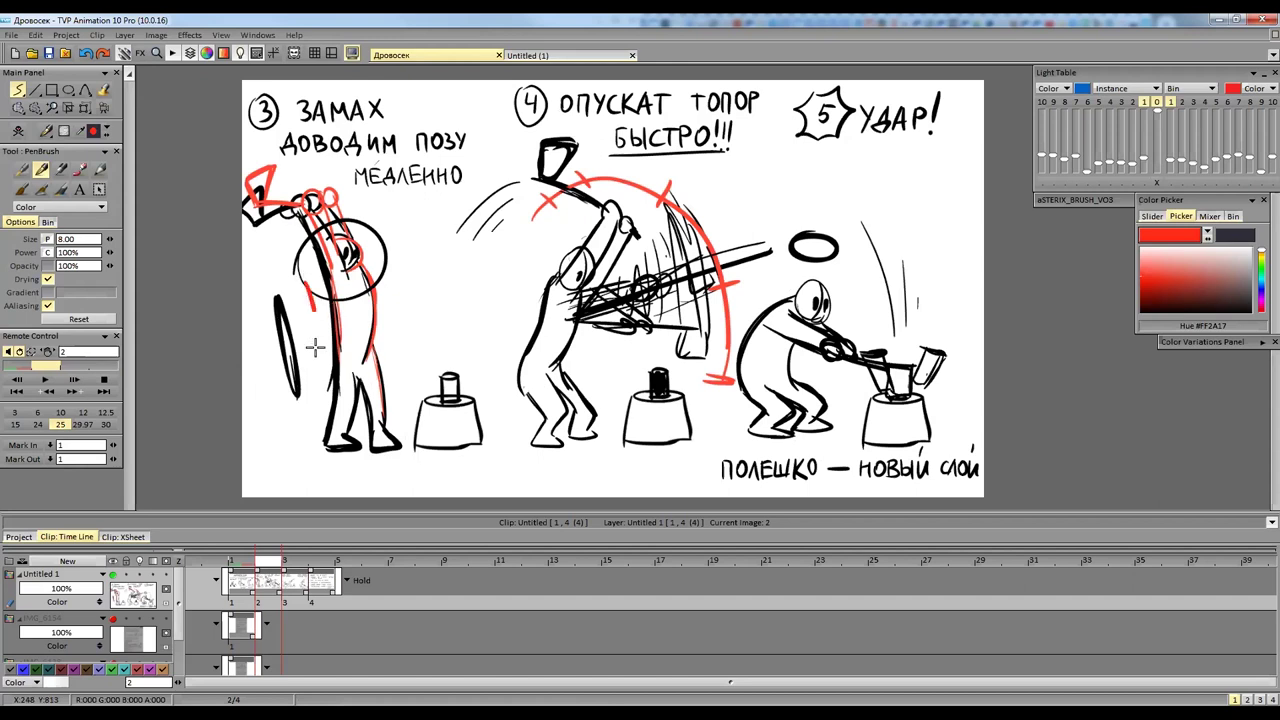
left_click_drag(302, 278, 315, 366)
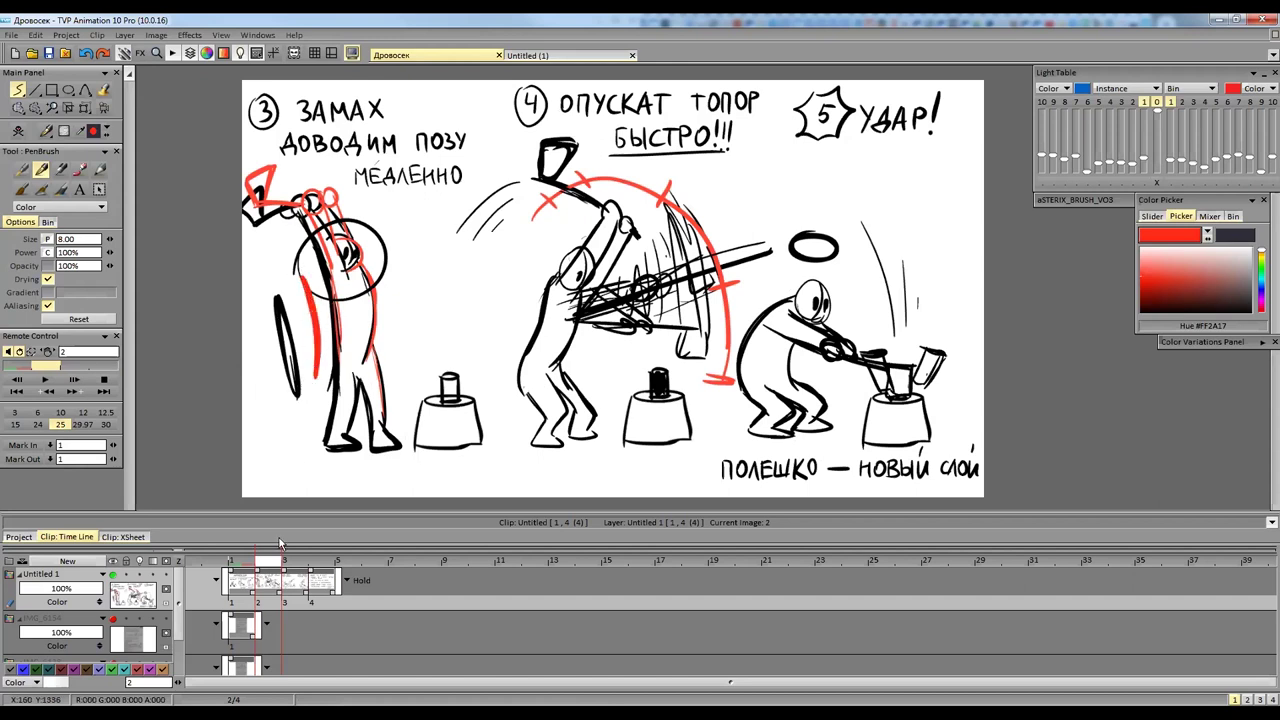
left_click_drag(531, 273, 500, 351)
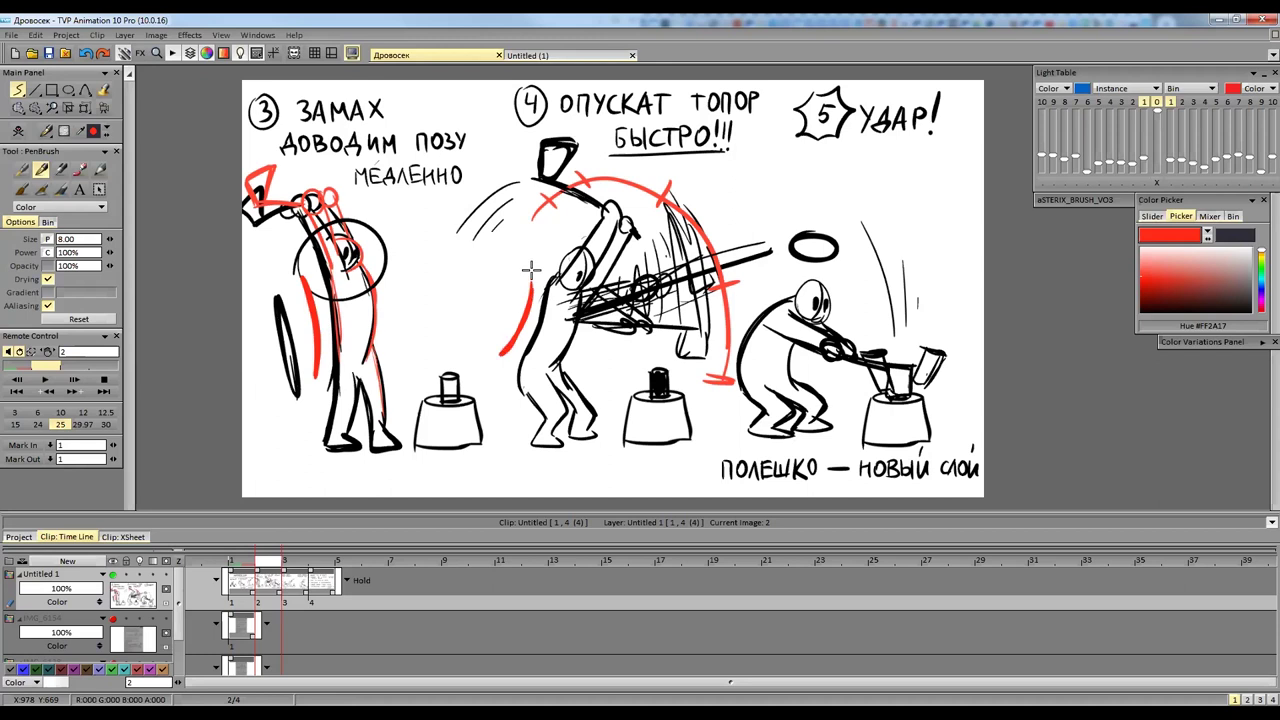
mouse_move(775, 286)
left_mouse_down()
mouse_move(728, 342)
mouse_move(752, 293)
mouse_move(728, 345)
mouse_move(787, 281)
left_mouse_up()
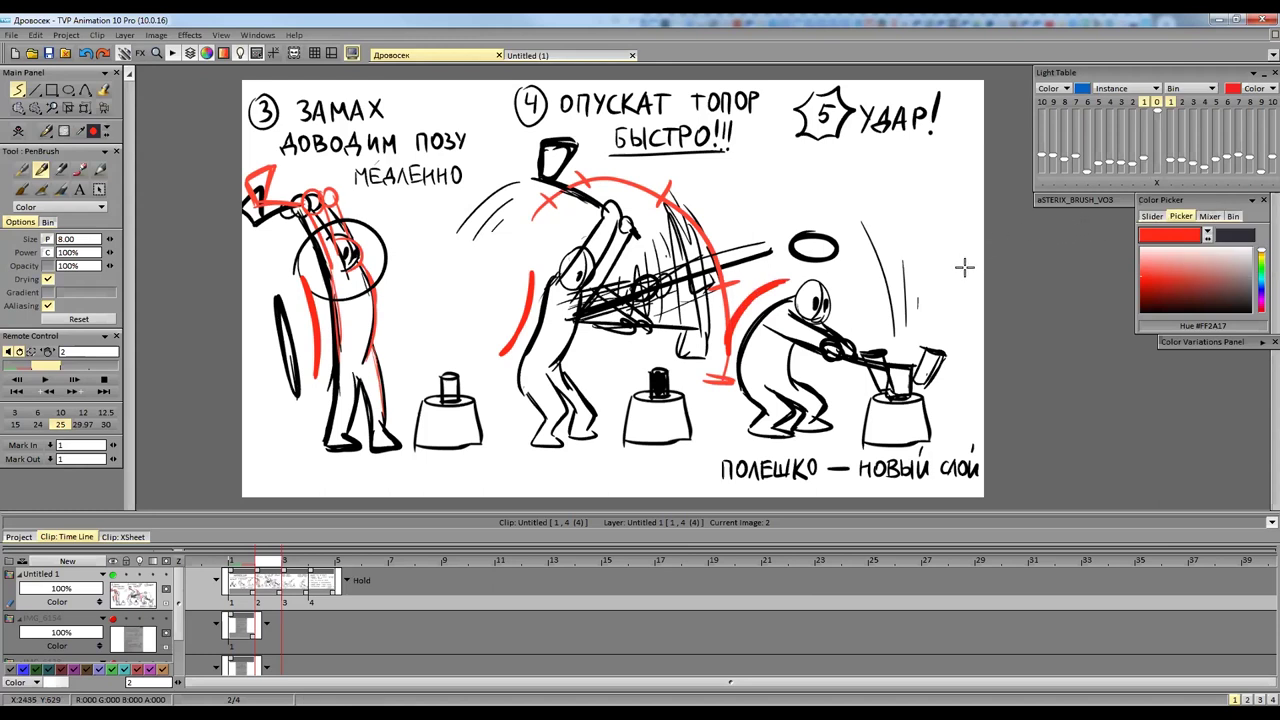
mouse_move(409, 298)
left_mouse_down()
mouse_move(455, 331)
mouse_move(475, 299)
mouse_move(443, 332)
mouse_move(451, 314)
mouse_move(426, 318)
mouse_move(426, 305)
mouse_move(438, 354)
mouse_move(461, 331)
left_mouse_up()
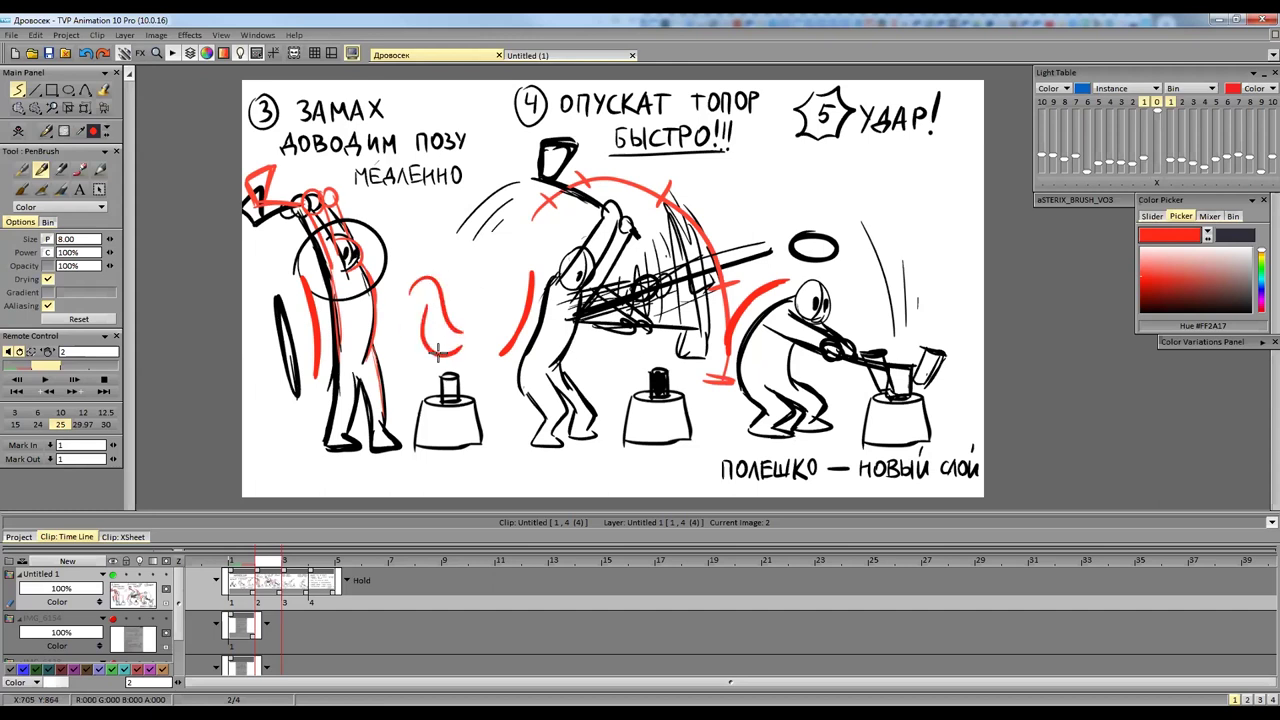
left_click_drag(423, 374, 487, 315)
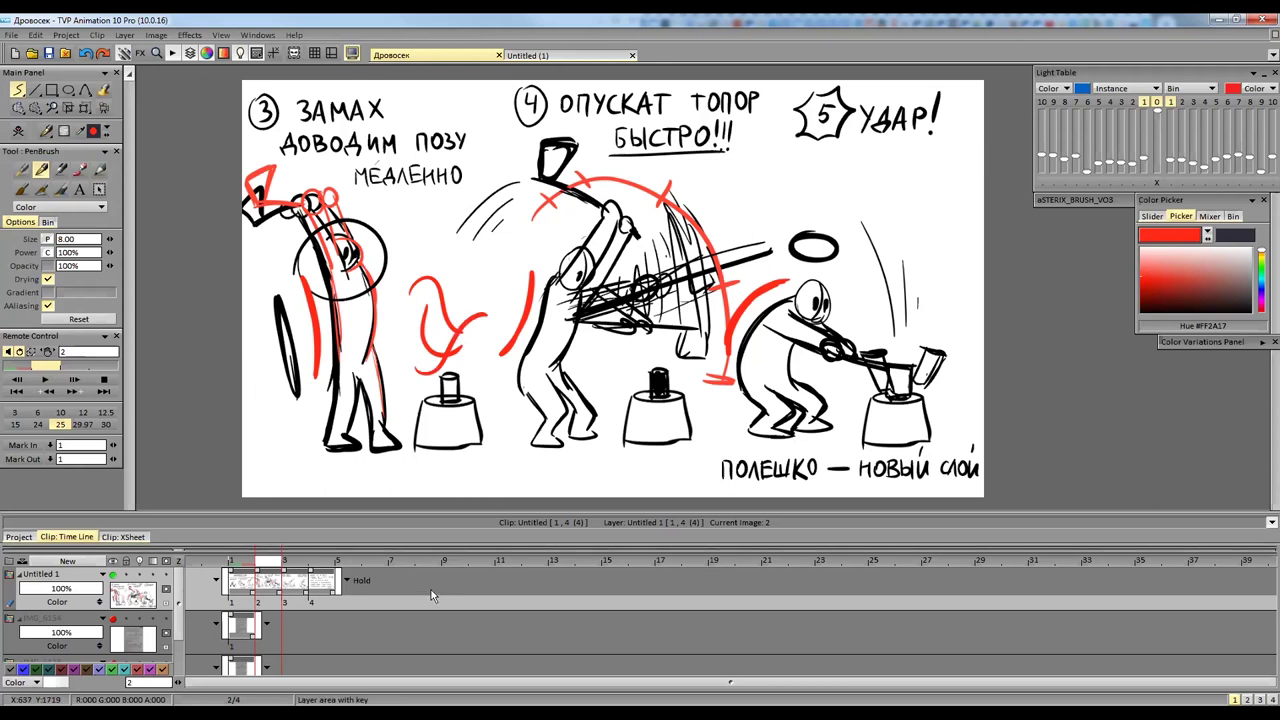
On frame 2, sketch red alternative back curves rising from hip circles on poses 4 and 5, with a small arrow behind pose 4.
mouse_move(528, 355)
left_mouse_down()
mouse_move(542, 354)
mouse_move(595, 218)
mouse_move(588, 250)
left_mouse_up()
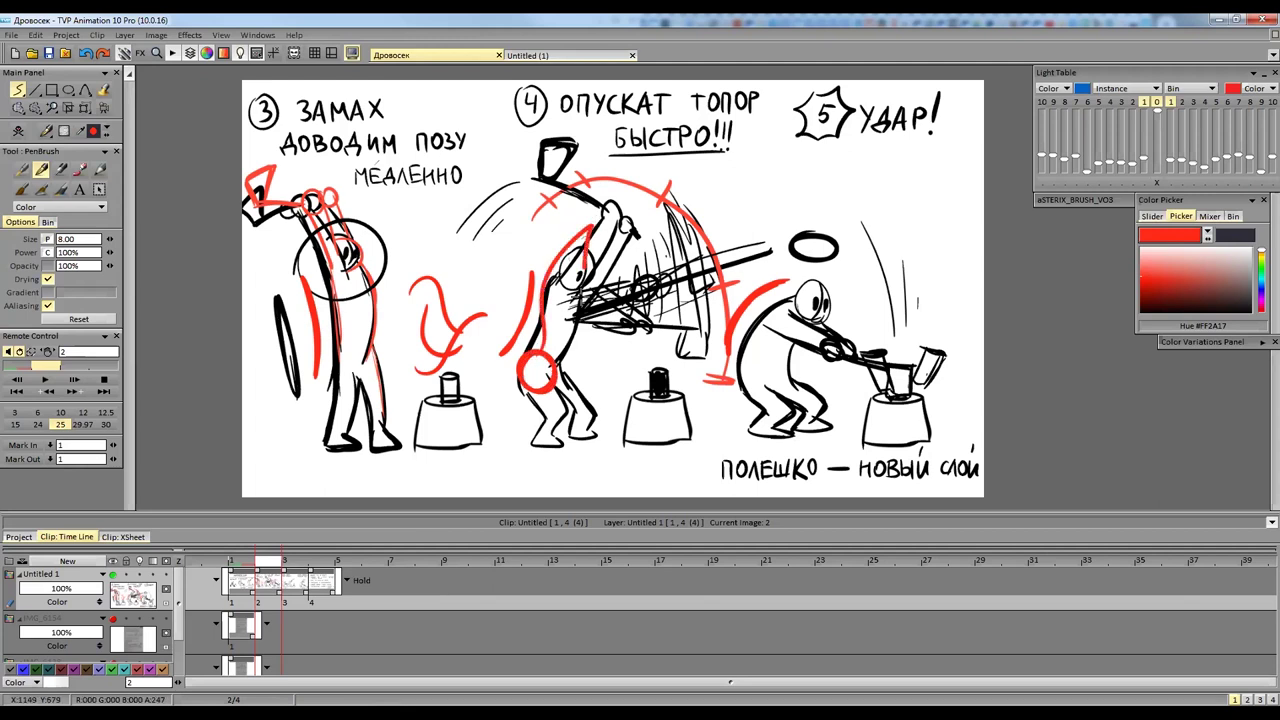
key("ctrl+z")
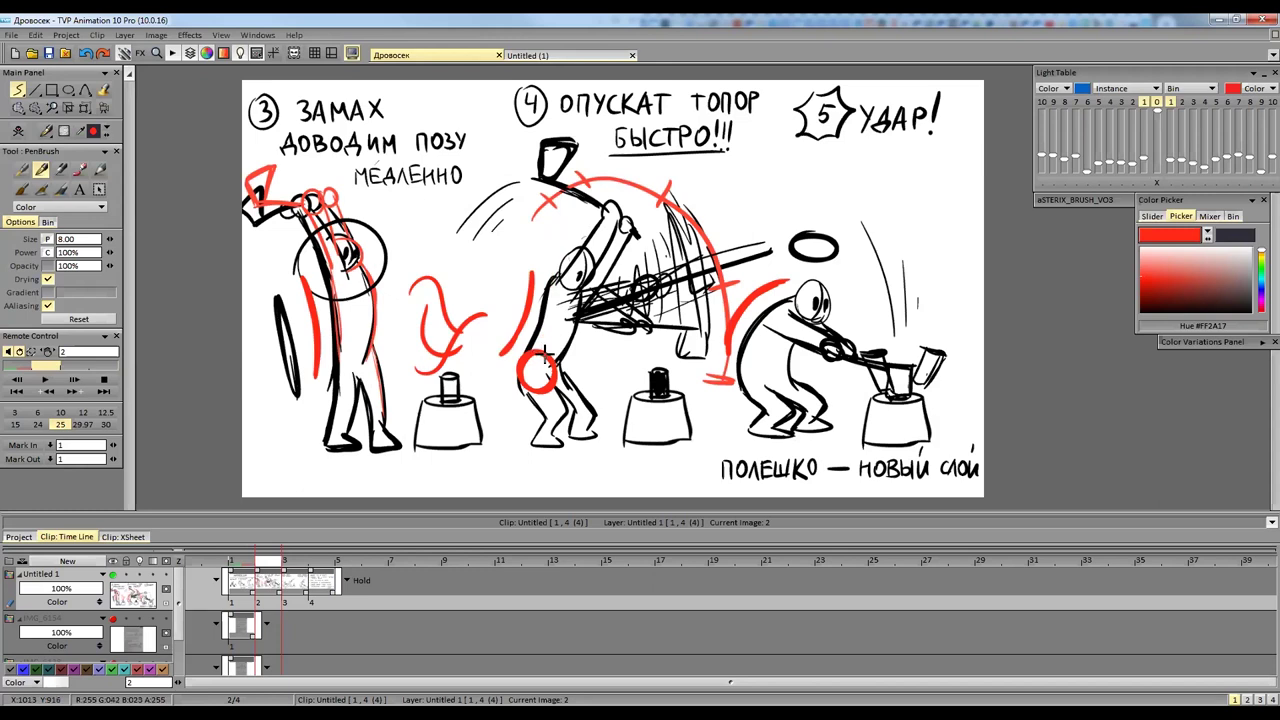
mouse_move(556, 238)
left_mouse_down()
mouse_move(551, 358)
mouse_move(556, 298)
left_mouse_up()
left_click_drag(494, 240, 534, 252)
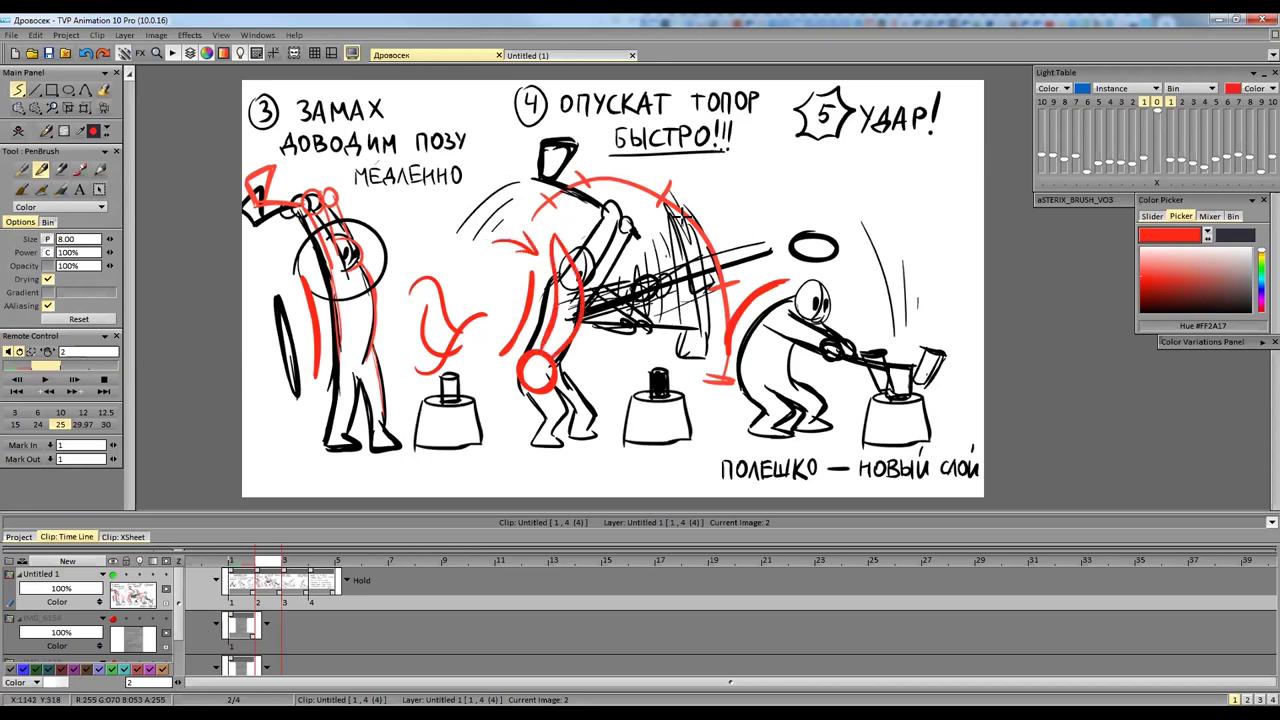
mouse_move(736, 374)
left_mouse_down()
mouse_move(710, 372)
mouse_move(704, 392)
mouse_move(724, 362)
left_mouse_up()
mouse_move(733, 312)
left_mouse_down()
mouse_move(795, 279)
mouse_move(726, 377)
mouse_move(726, 354)
mouse_move(750, 335)
left_mouse_up()
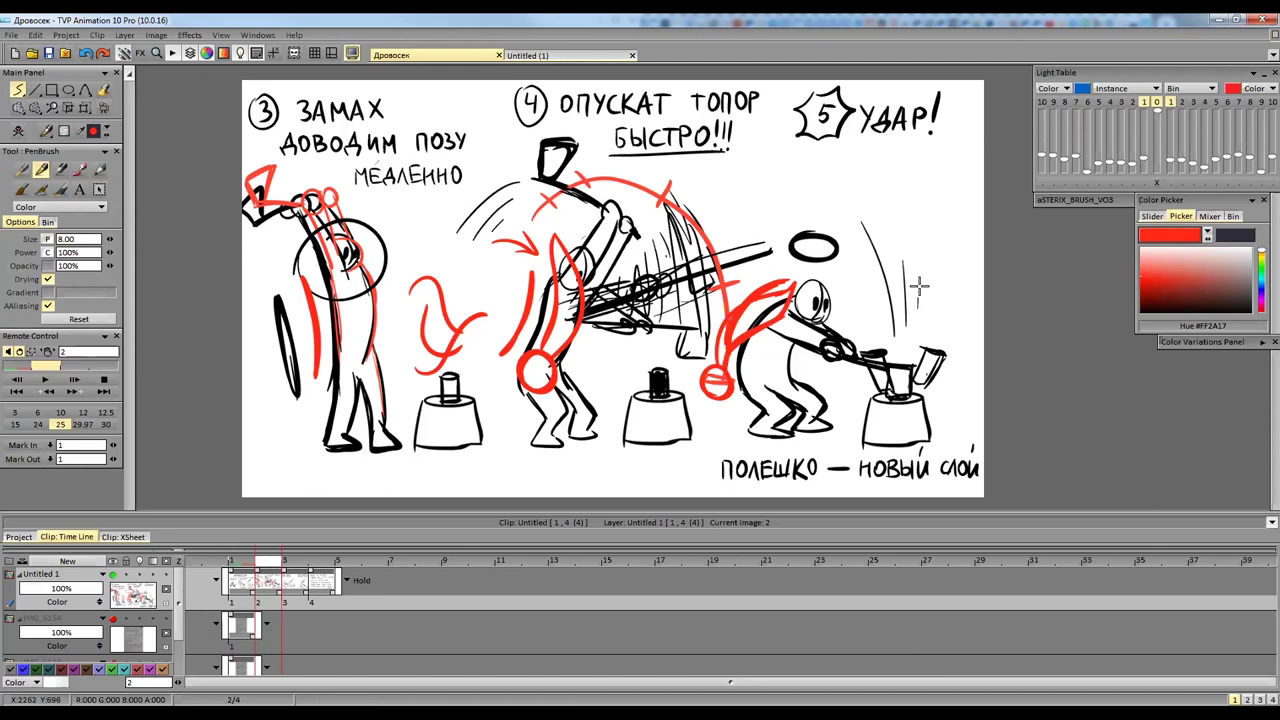
Undo the red alternative back curves and arrow sketched on poses 4 and 5.
key("ctrl+z")
key("ctrl+z")
key("ctrl+z")
key("ctrl+z")
key("ctrl+z")
key("ctrl+z")
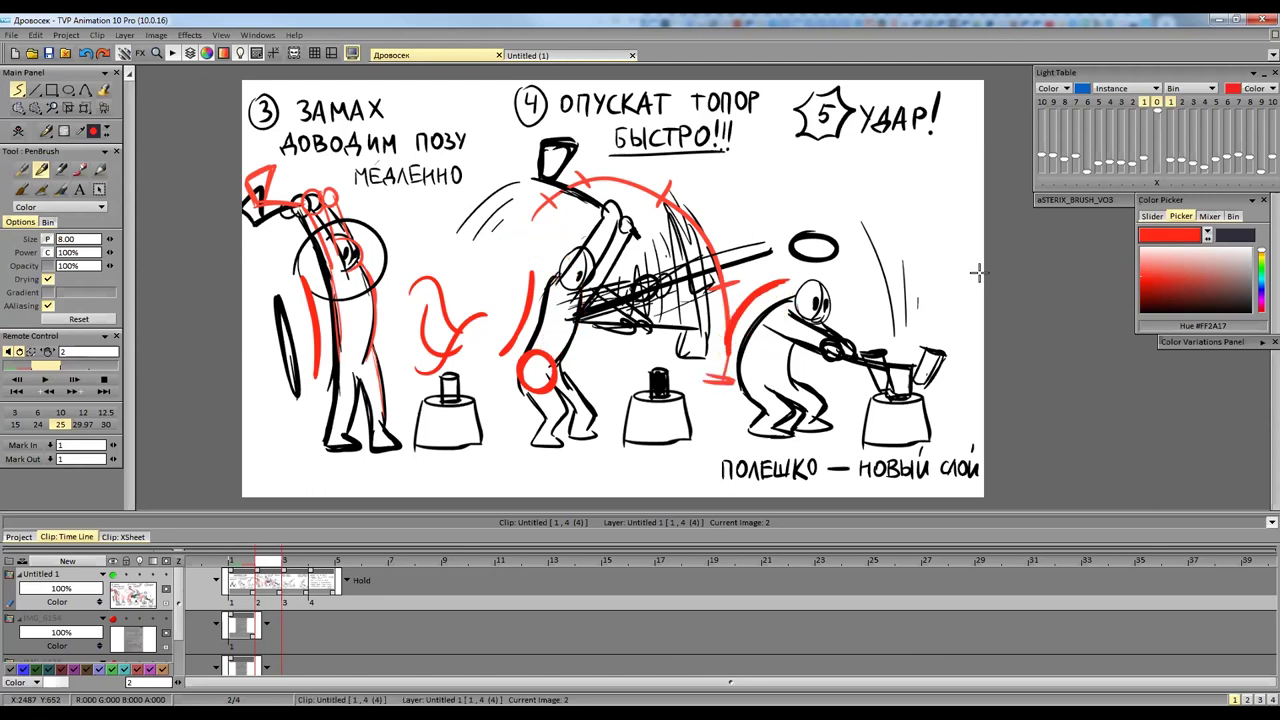
Revisit the checklist on frame 4, then switch the drawing colour to black and darken the log on frame 3's second cycle stump.
key("Right")
key("Right")
scroll(882, 320, "down", 2)
scroll(886, 312, "up", 3)
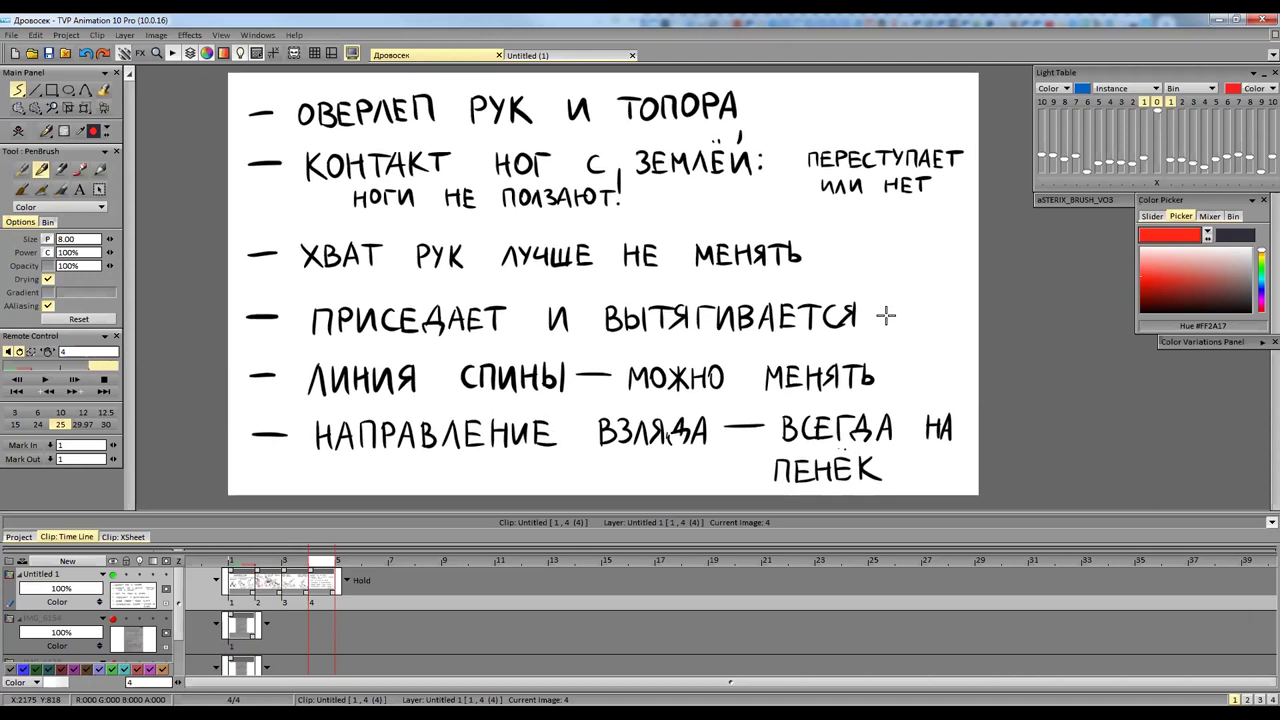
left_click_drag(894, 319, 888, 320)
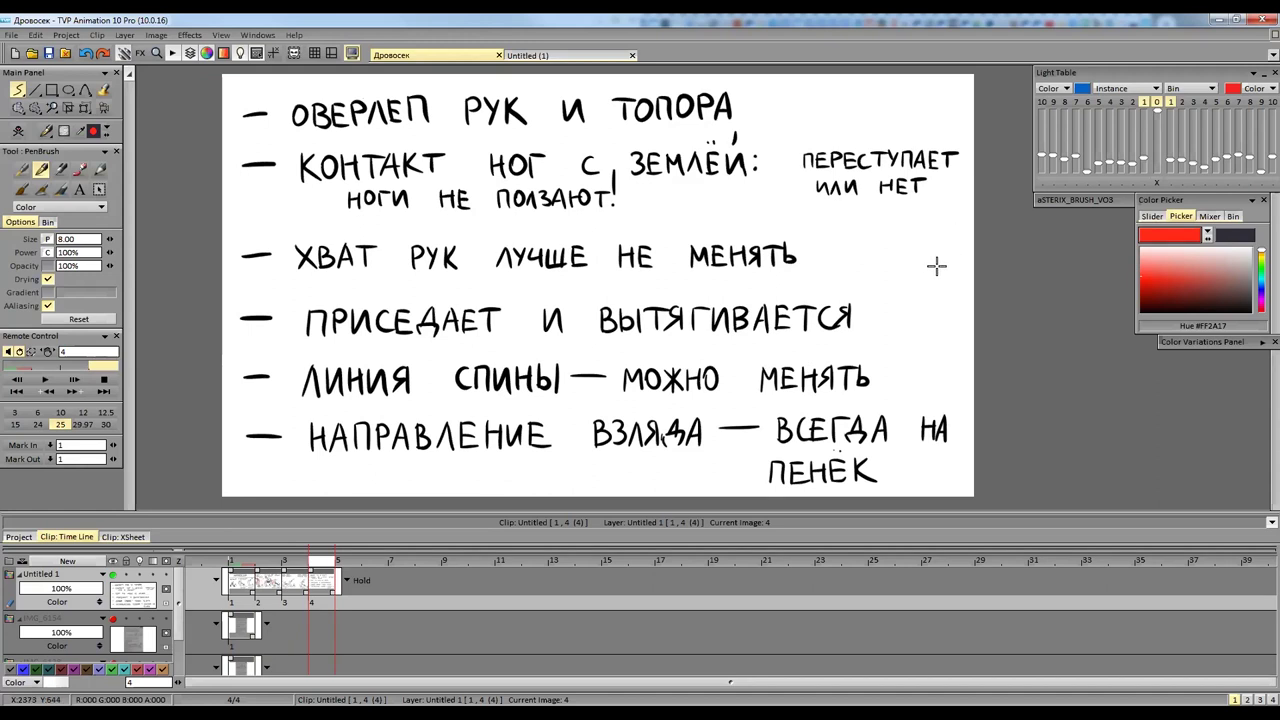
left_click_drag(1177, 288, 1266, 328)
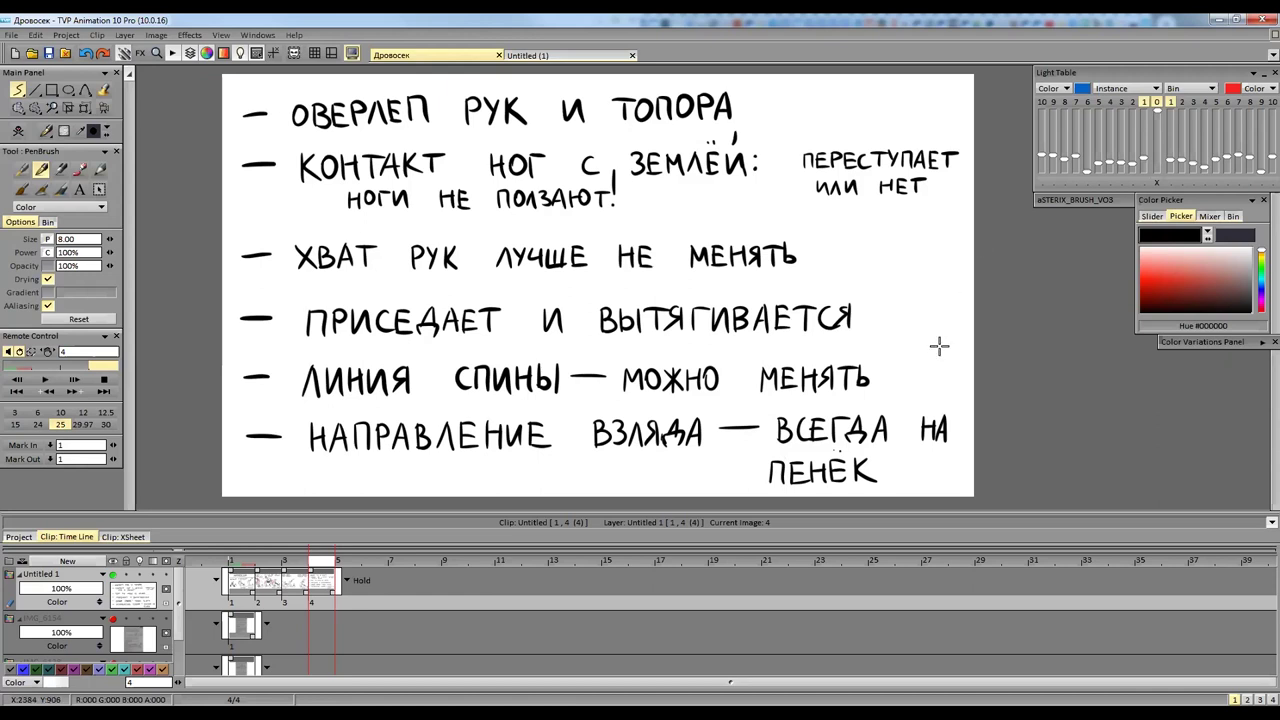
key("Left")
mouse_move(654, 371)
left_mouse_down()
mouse_move(728, 361)
mouse_move(708, 380)
mouse_move(644, 382)
mouse_move(651, 390)
left_mouse_up()
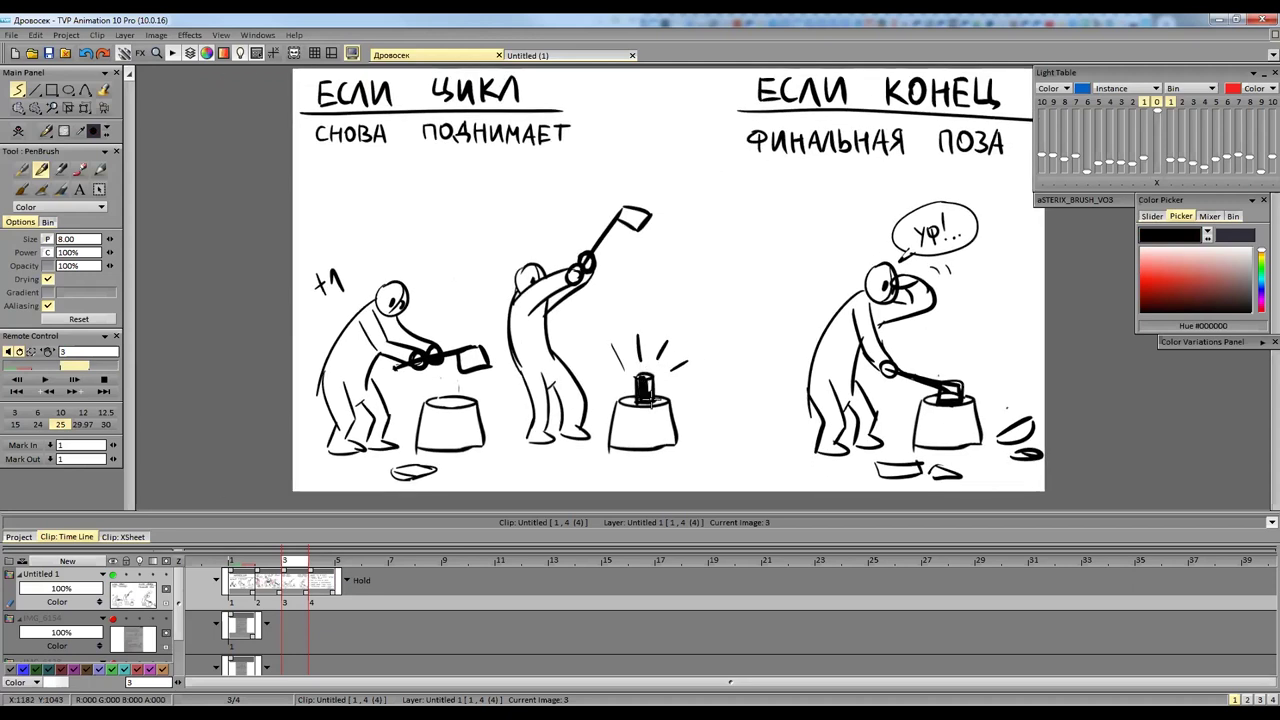
On frame 2, draw dashed black gaze lines from poses 3 and 5 to their logs and darken pose 3's eyes.
key("Left")
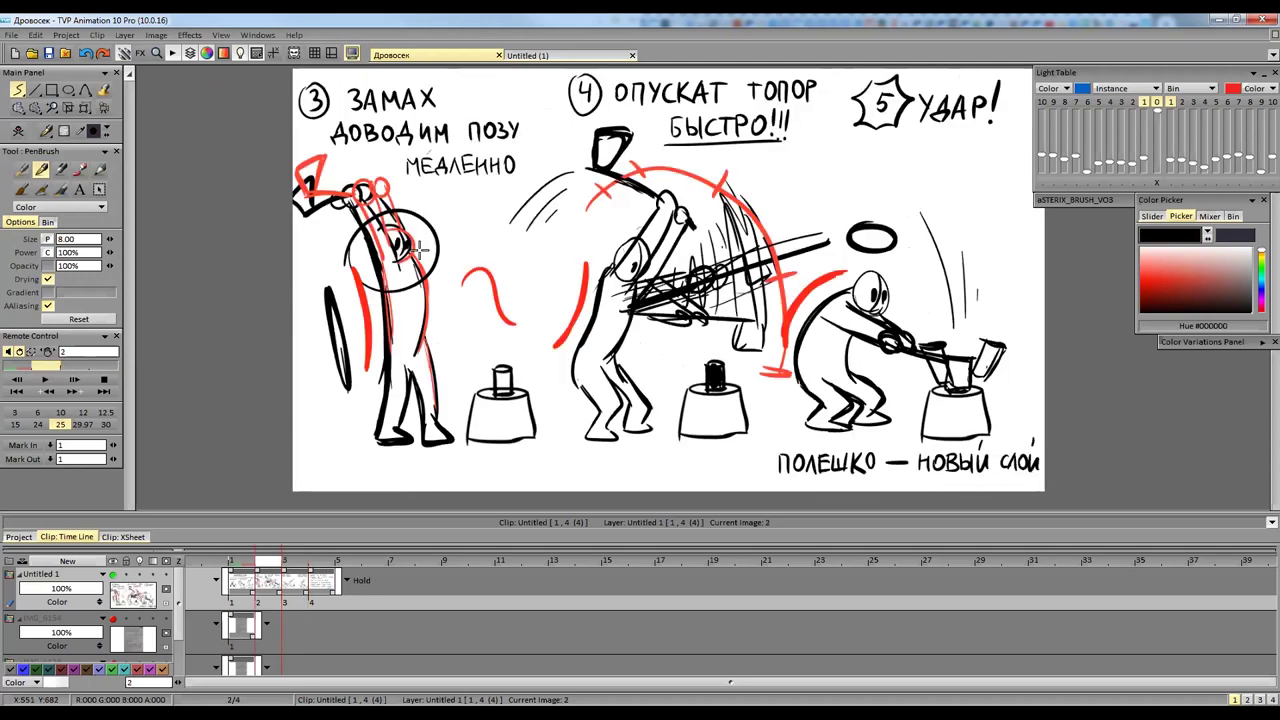
left_click_drag(437, 297, 490, 365)
left_click_drag(422, 262, 464, 318)
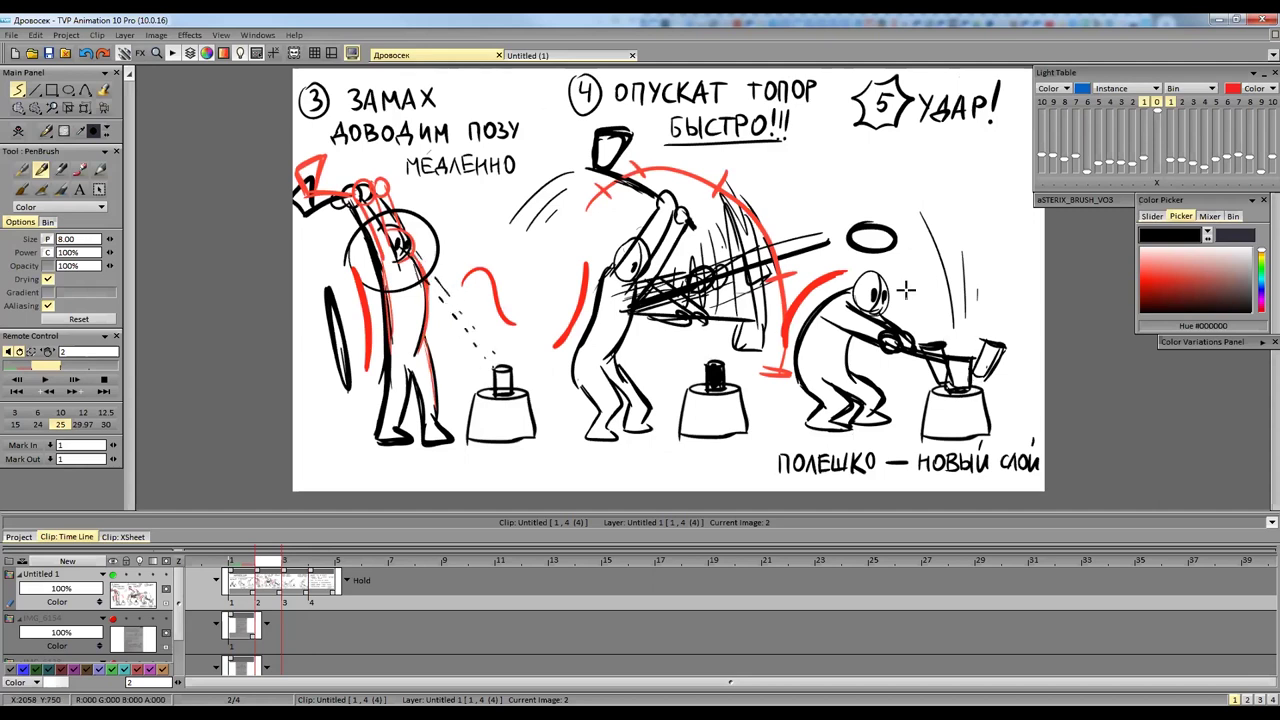
left_click_drag(886, 303, 933, 340)
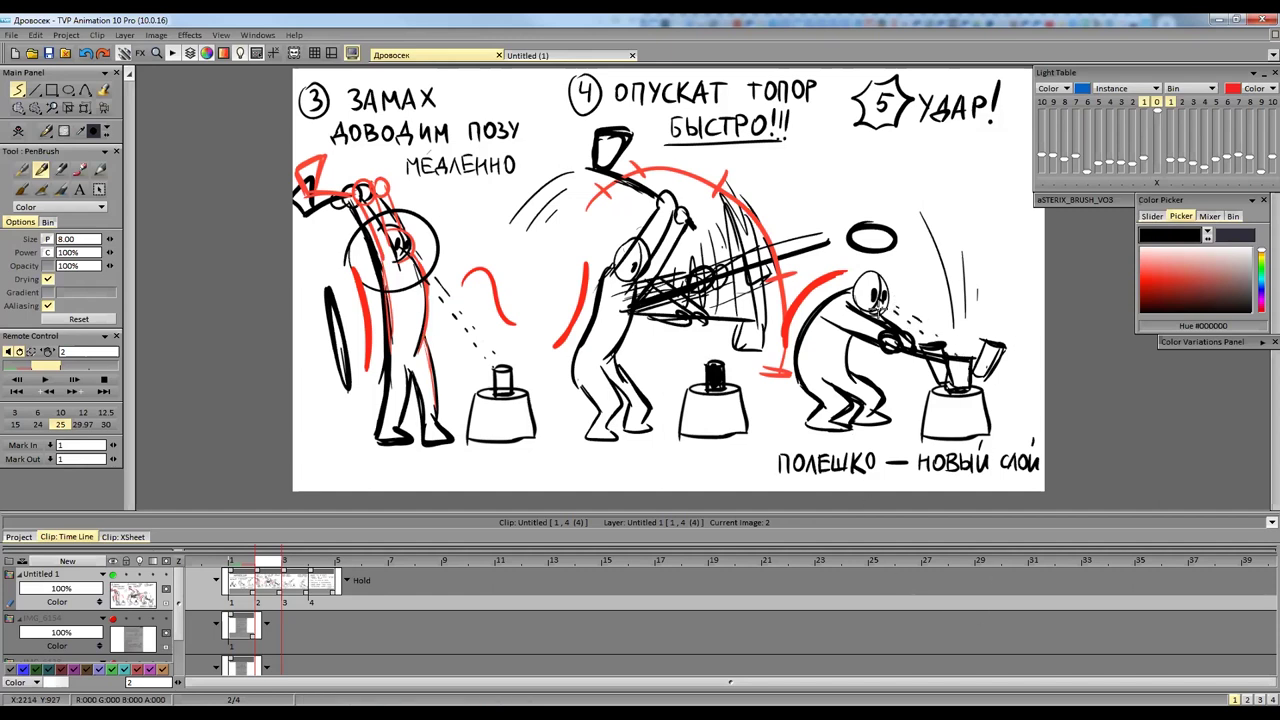
left_click_drag(404, 250, 394, 230)
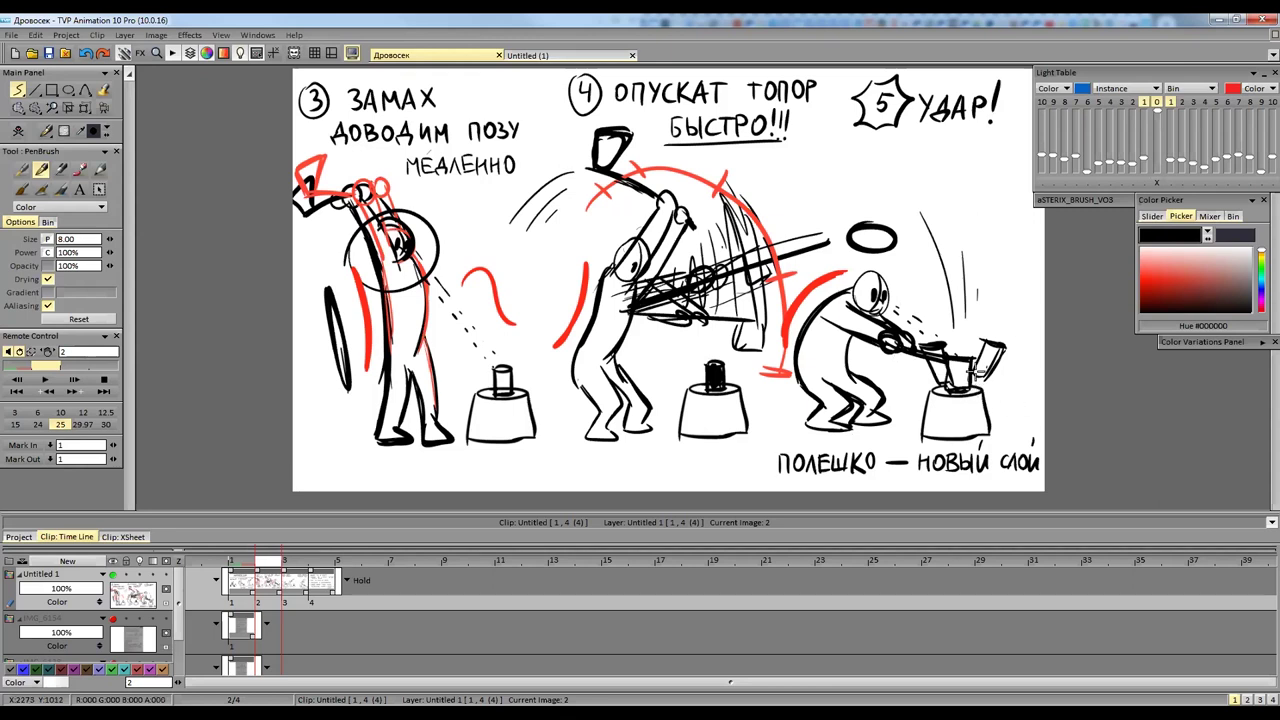
Rework pose 4's head behind the raised arms and draw a thin gaze line down to its log.
left_click_drag(782, 364, 801, 376)
mouse_move(669, 260)
left_mouse_down()
mouse_move(656, 272)
mouse_move(662, 252)
mouse_move(638, 300)
left_mouse_up()
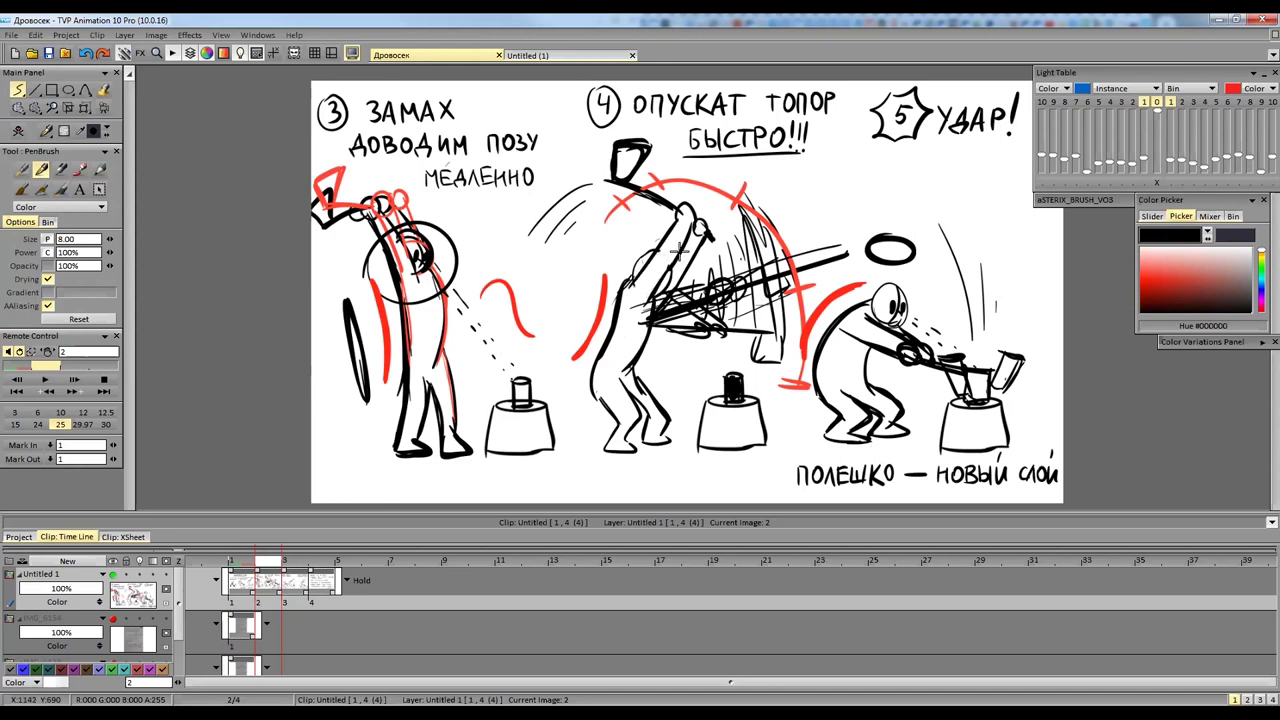
scroll(872, 279, "down", 2)
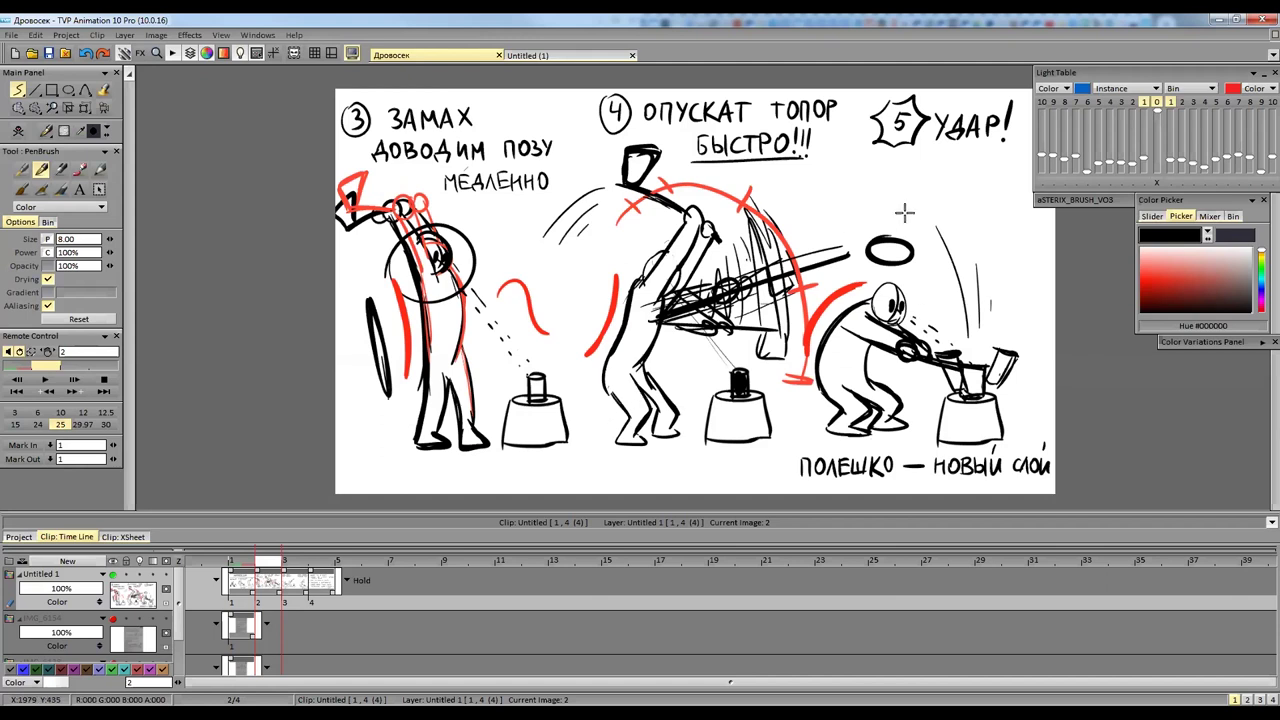
scroll(845, 335, "down", 2)
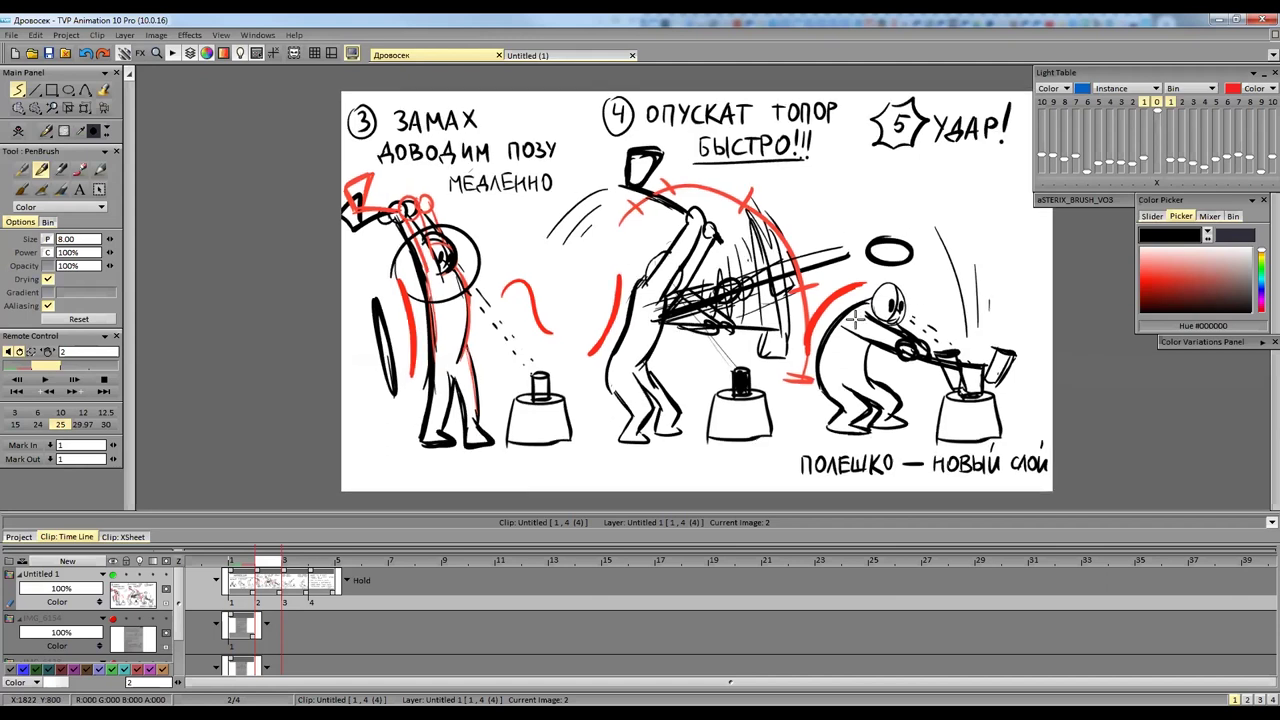
On frame 3, fill the raised axe head black and thicken the log and stump top beside the second cycle pose.
left_click_drag(831, 348, 729, 343)
key("Right")
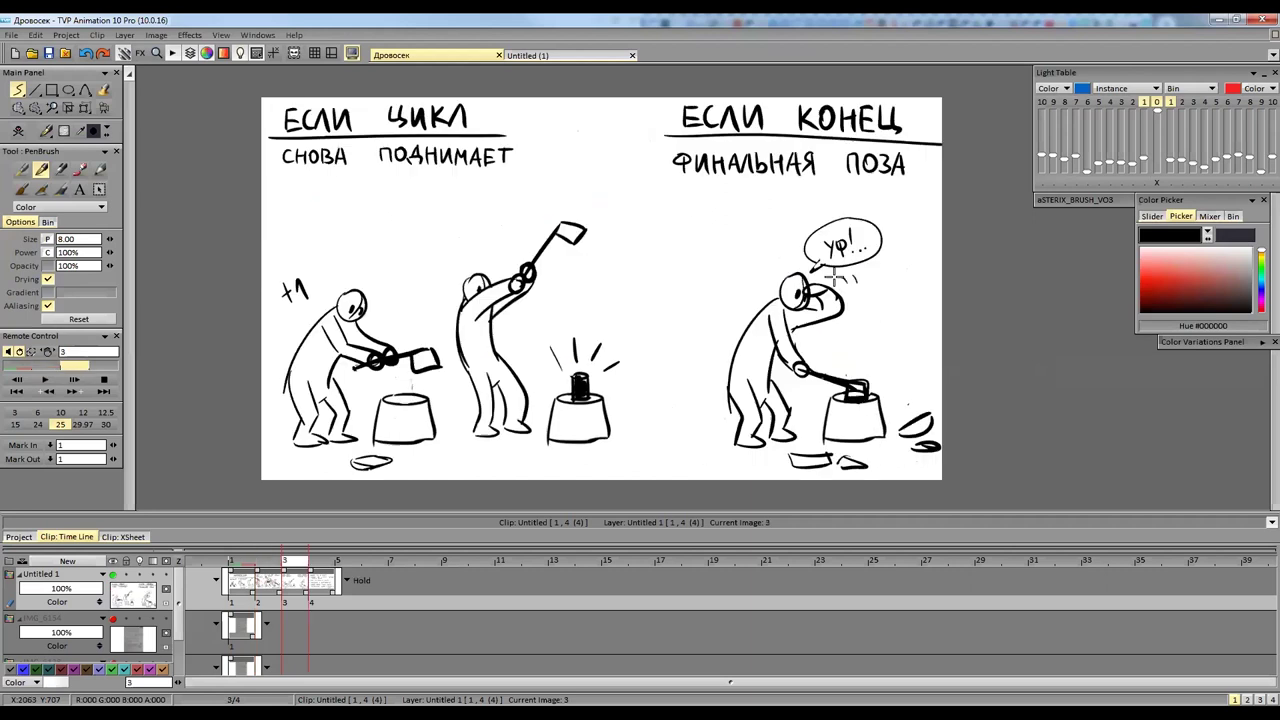
key("Right")
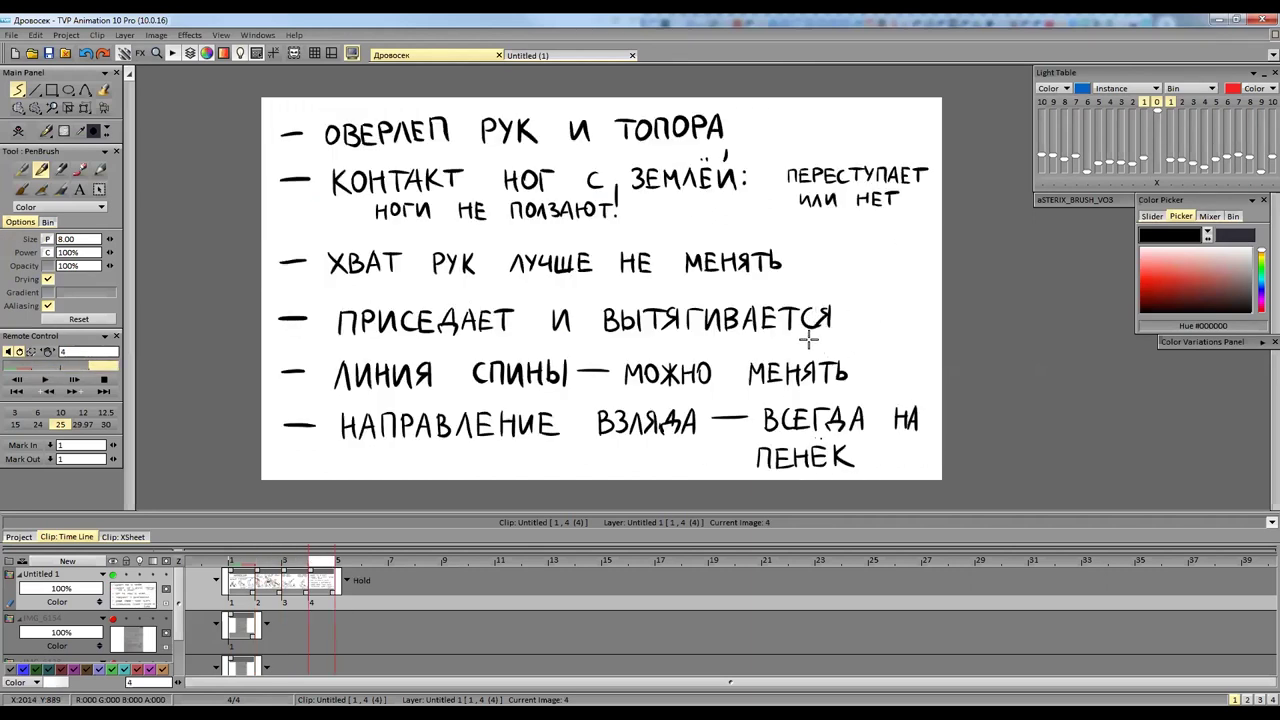
scroll(805, 338, "down", 1)
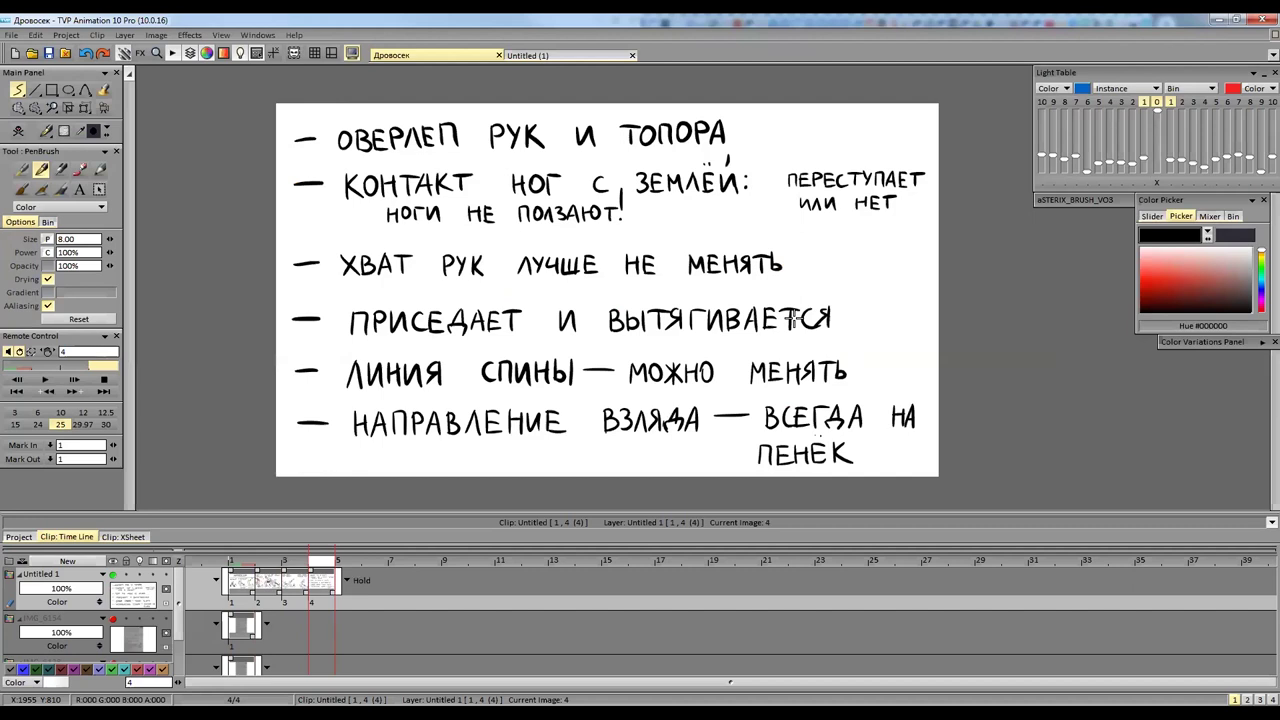
key("Left")
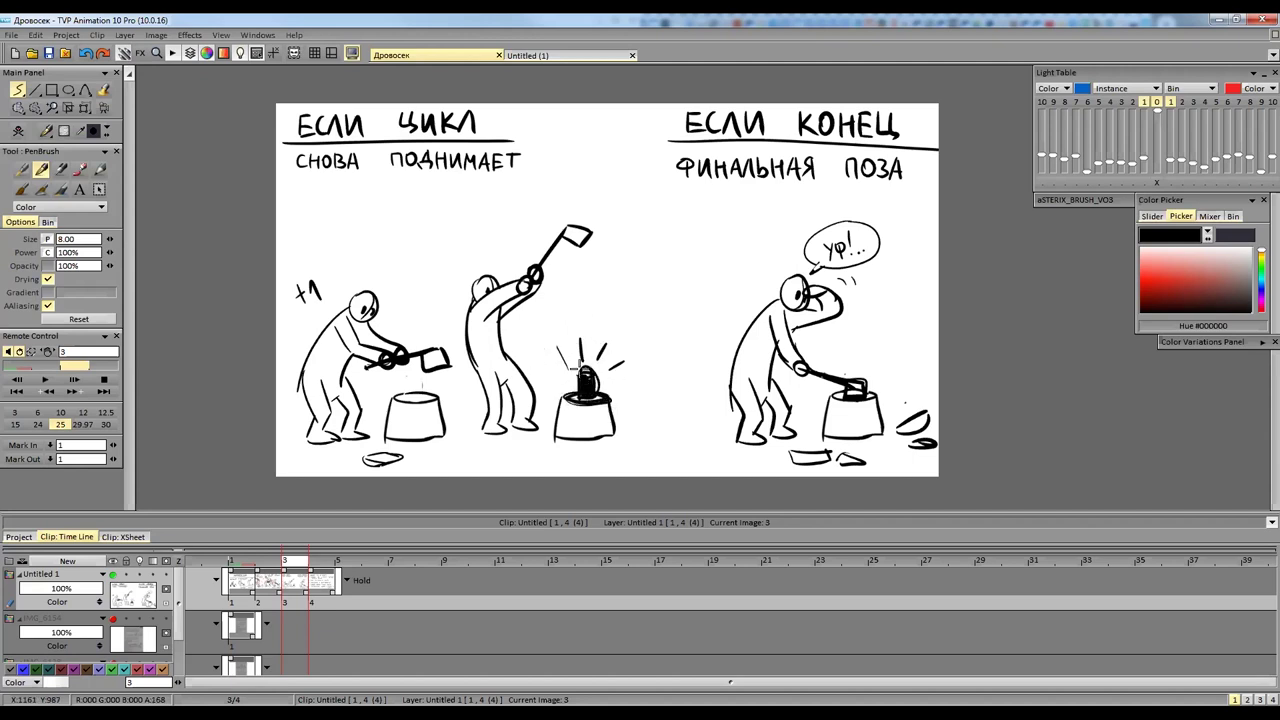
left_click_drag(578, 232, 572, 236)
scroll(814, 281, "down", 3)
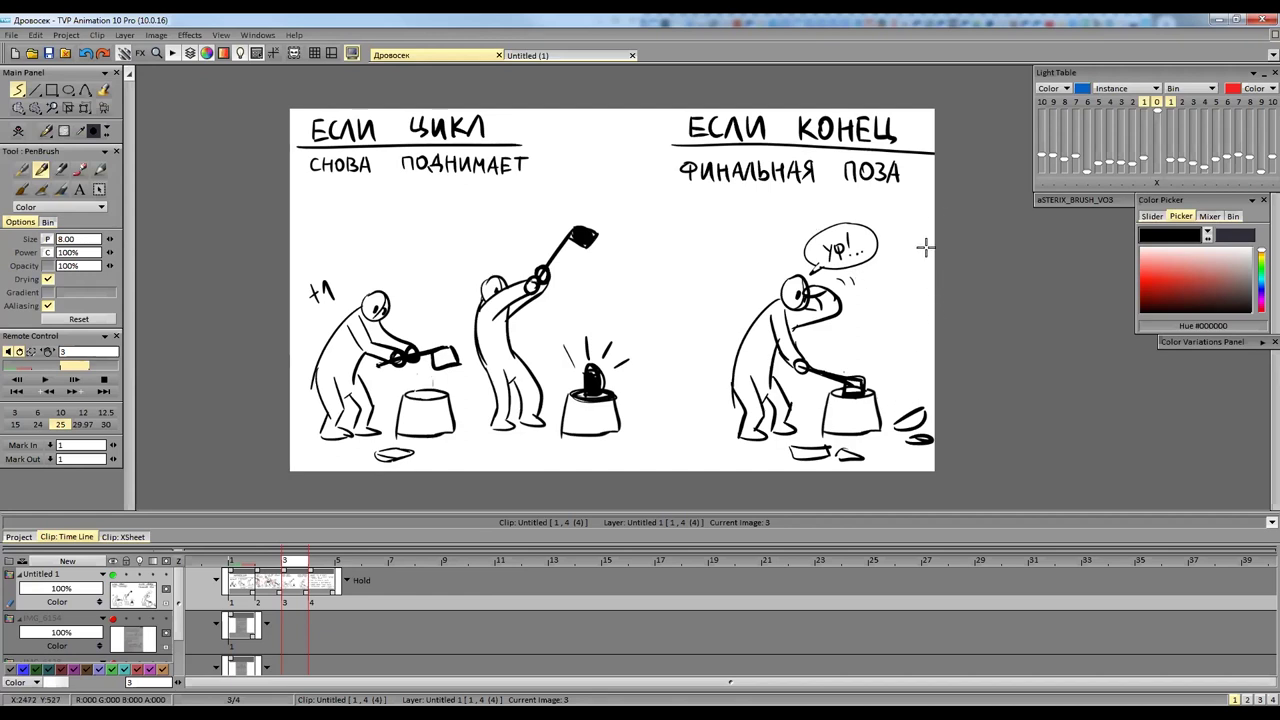
On frame 2, draw a thin curved horizon line behind the figures and fan perspective floor lines out toward the lower edge.
key("Left")
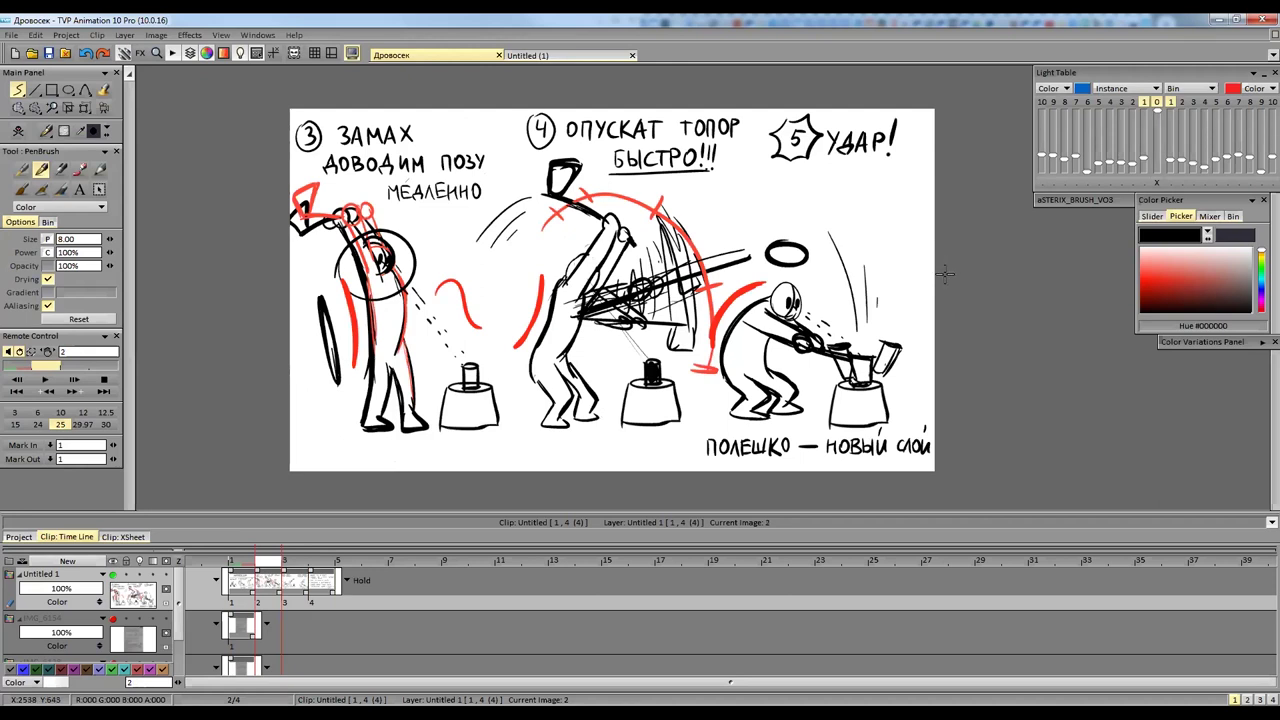
left_click_drag(290, 397, 925, 418)
left_click_drag(434, 396, 249, 492)
left_click_drag(500, 393, 412, 472)
left_click_drag(543, 405, 495, 474)
left_click_drag(585, 420, 577, 489)
left_click_drag(643, 426, 646, 488)
left_click_drag(707, 408, 735, 470)
left_click_drag(764, 419, 826, 466)
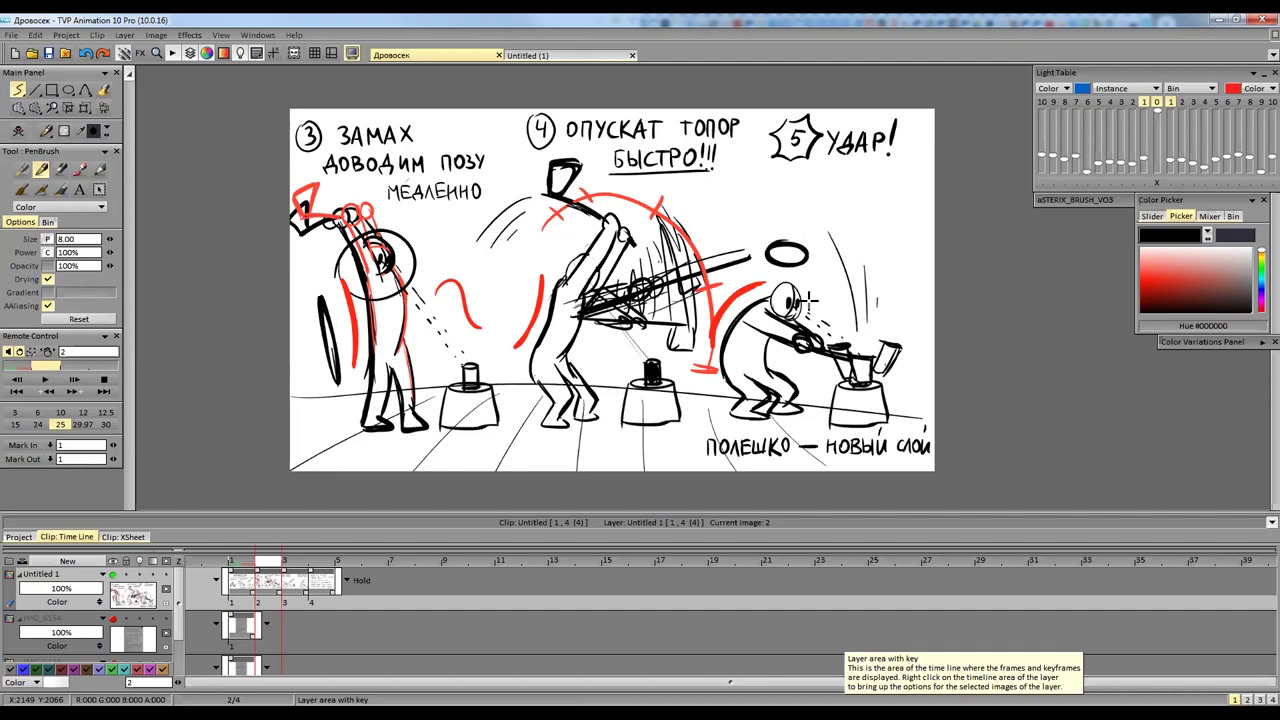
On frame 2, thicken the log on pose 5's stump in black beneath the axe.
scroll(798, 291, "up", 2)
scroll(819, 273, "down", 1)
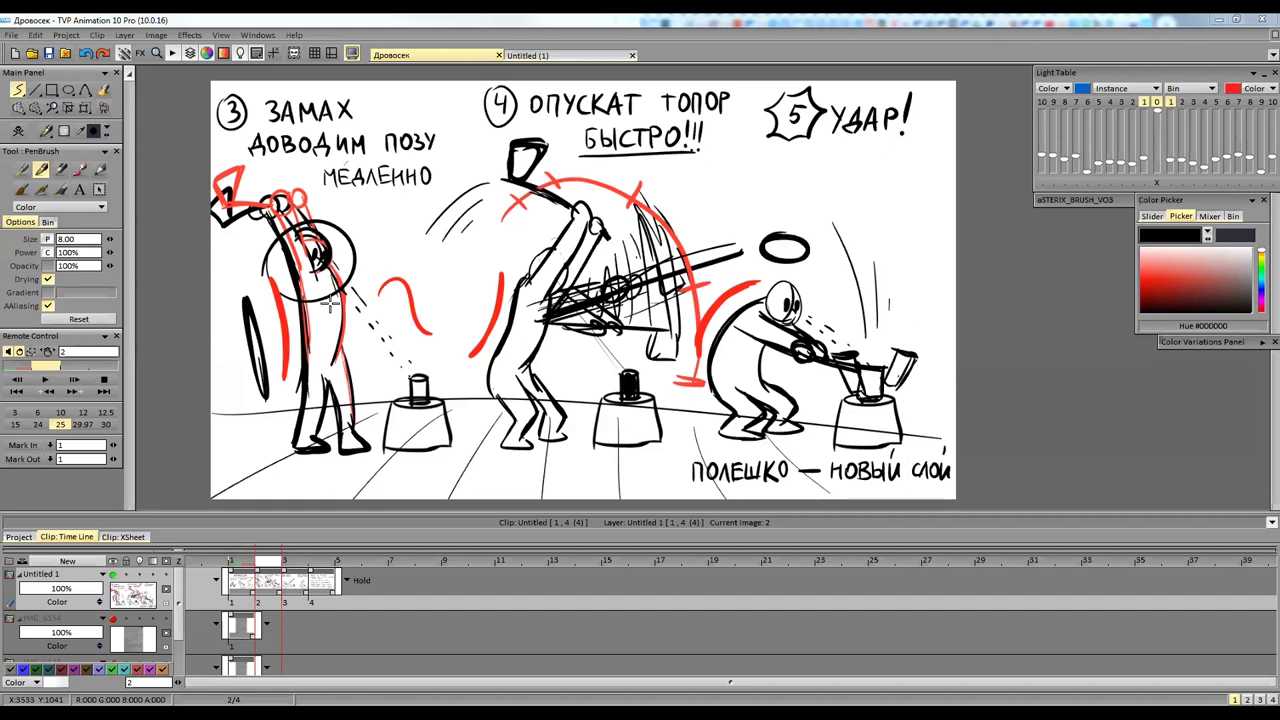
left_click_drag(348, 352, 404, 396)
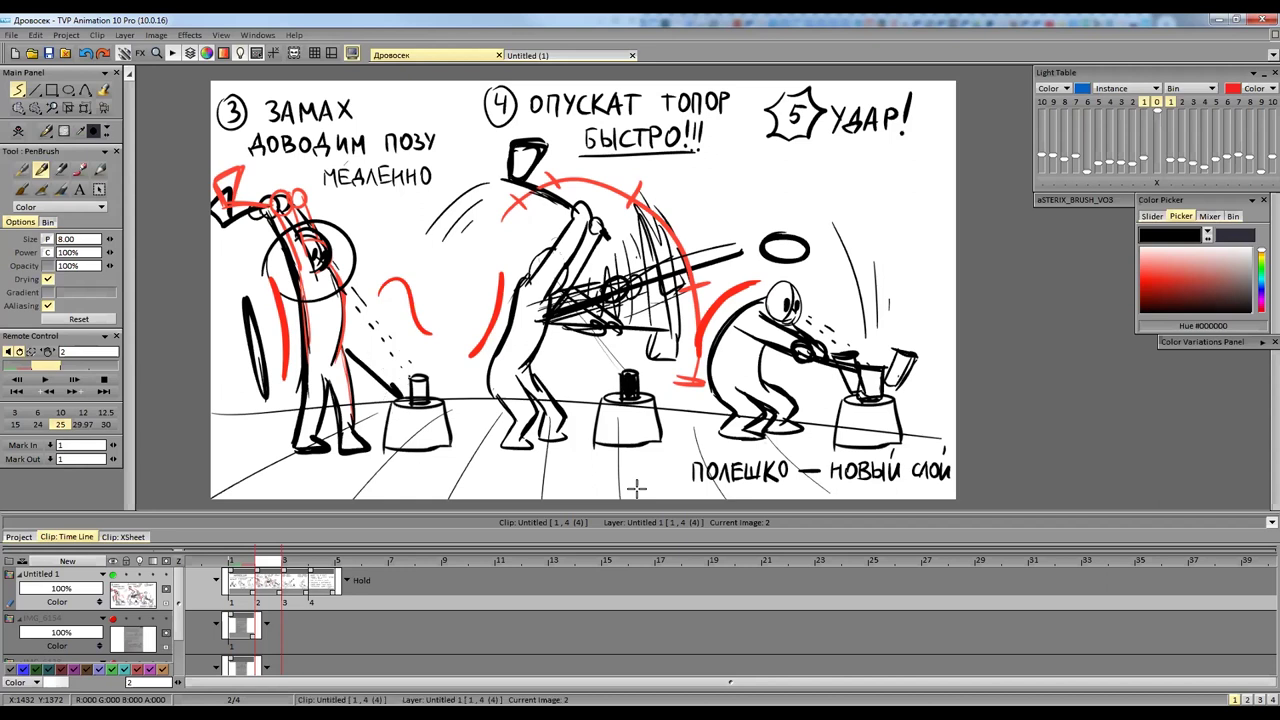
key("Right")
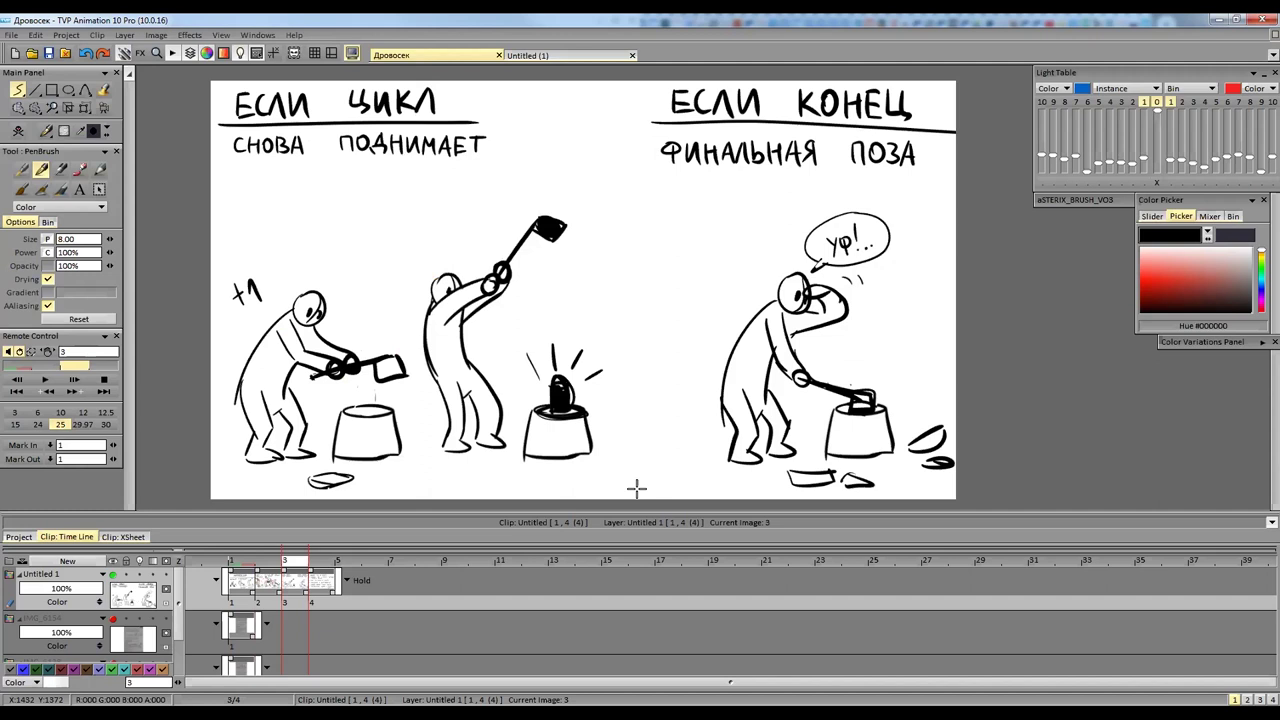
key("Left")
mouse_move(866, 380)
left_mouse_down()
mouse_move(855, 392)
mouse_move(878, 366)
mouse_move(856, 400)
mouse_move(867, 393)
left_mouse_up()
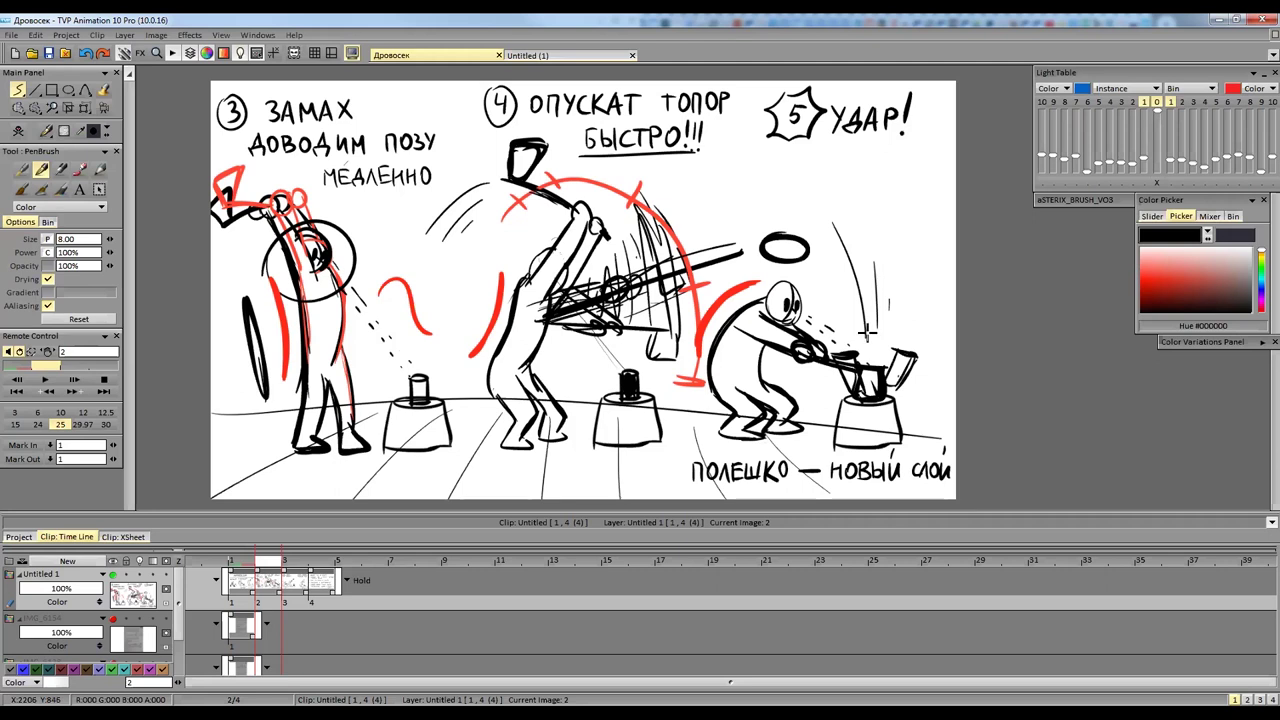
On frame 3, circle the "+1" note and write a circled 6 with an arrow to a circled 3 above the cycle poses.
key("Left")
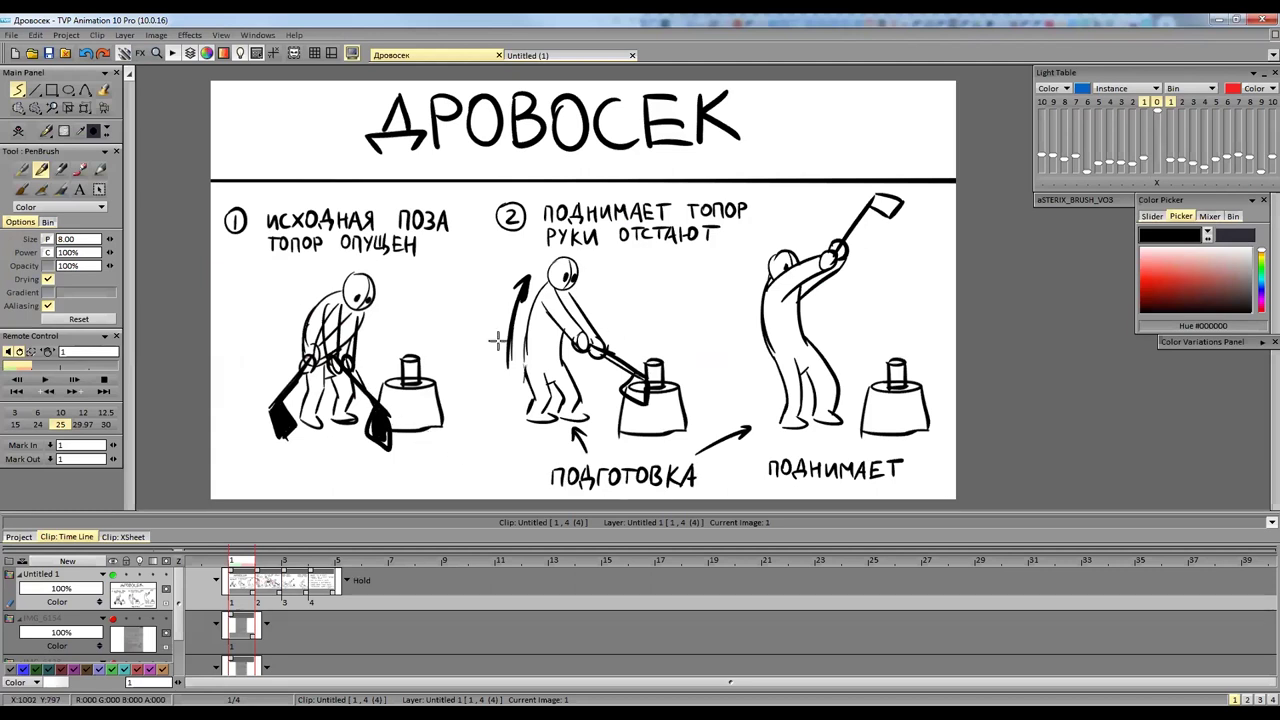
key("Right")
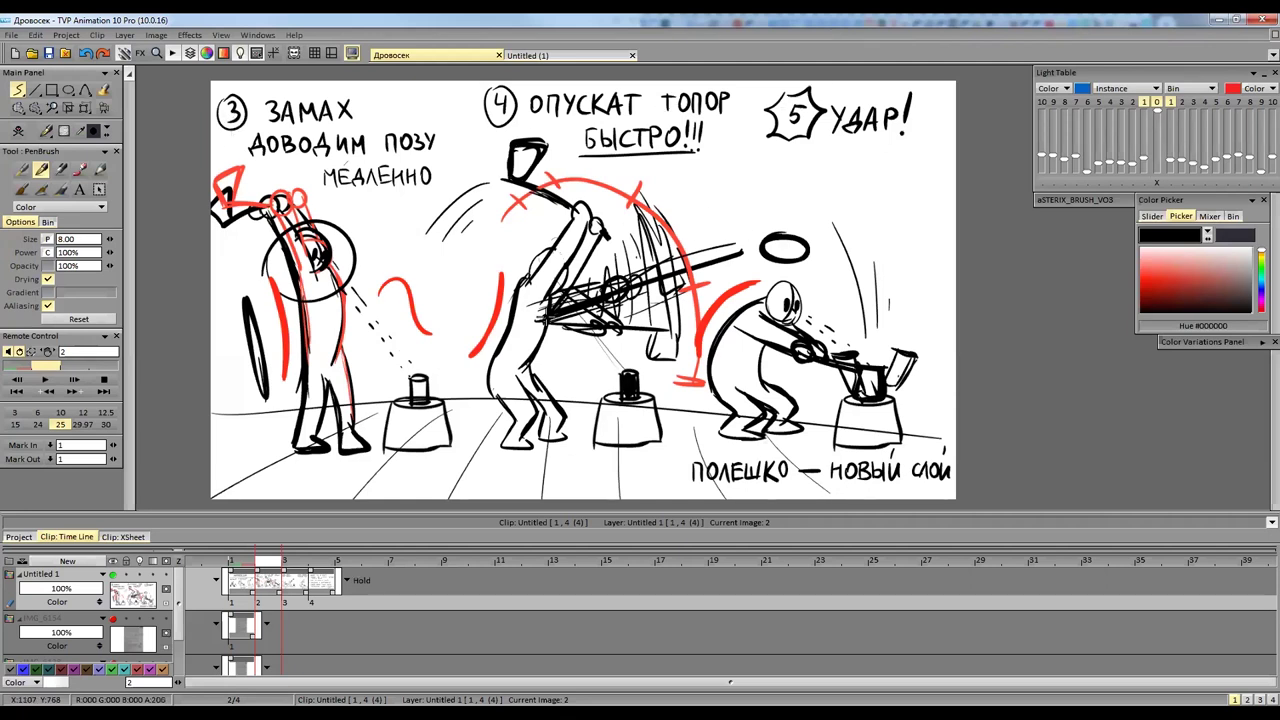
key("Right")
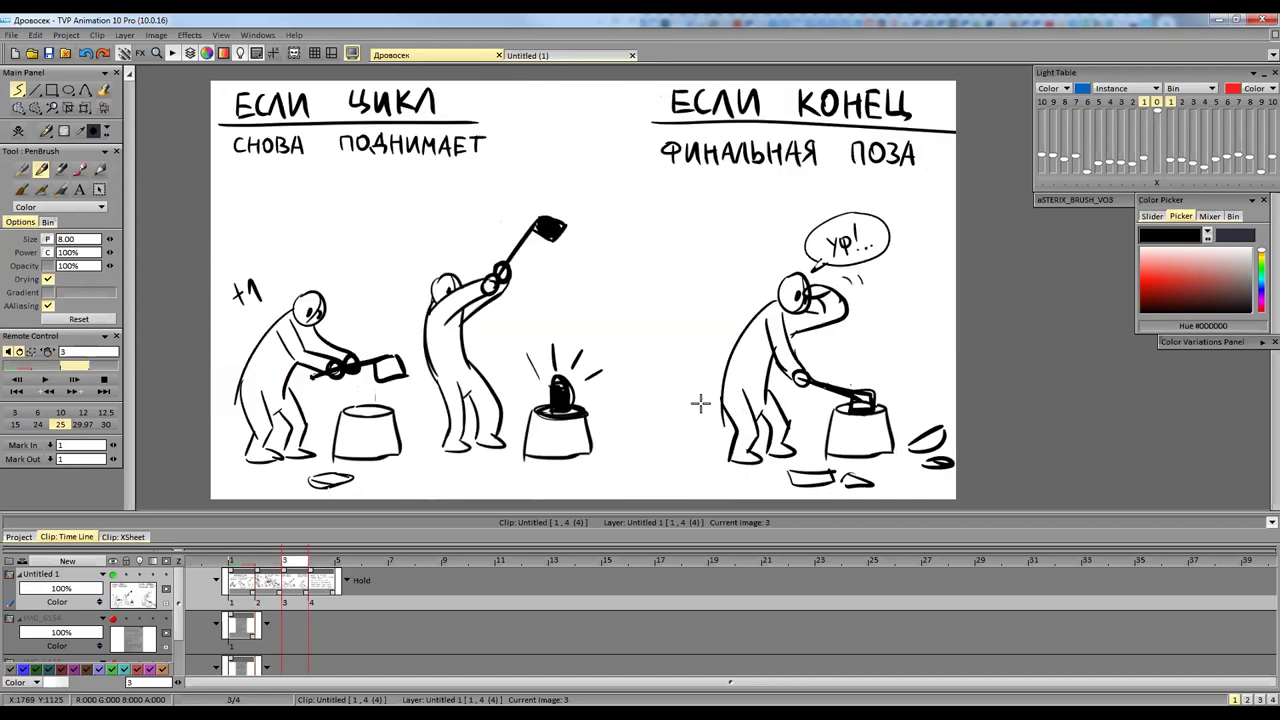
left_click_drag(220, 309, 232, 266)
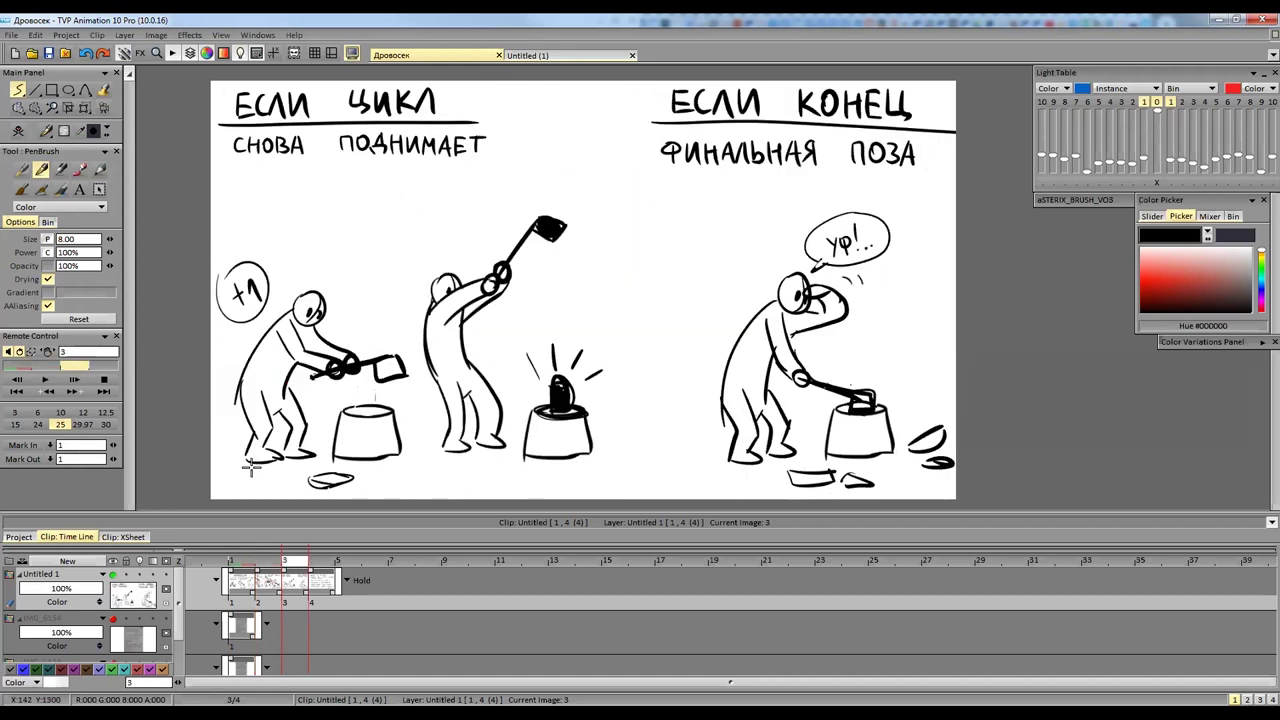
mouse_move(303, 219)
left_mouse_down()
mouse_move(285, 228)
mouse_move(292, 240)
mouse_move(274, 240)
mouse_move(364, 250)
mouse_move(368, 224)
left_mouse_up()
key("Left")
key("Right")
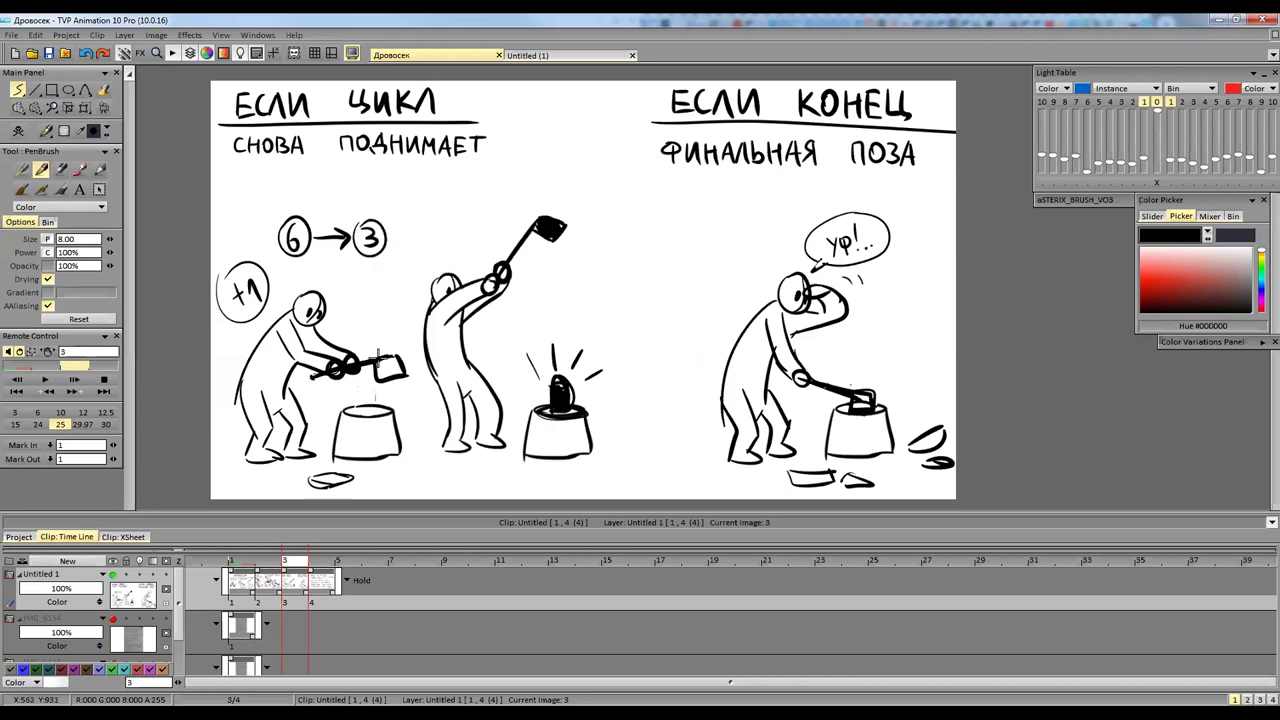
Try to create a new animation layer above the current layer.
key("Left")
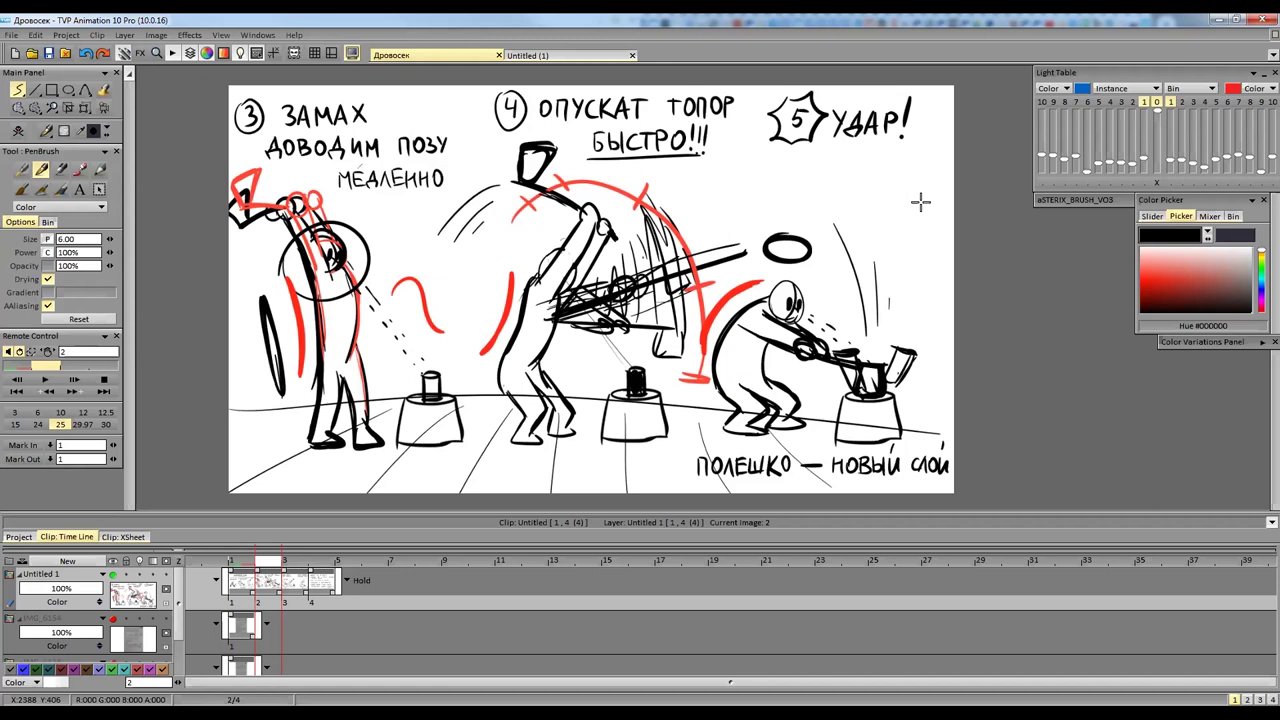
key("Right")
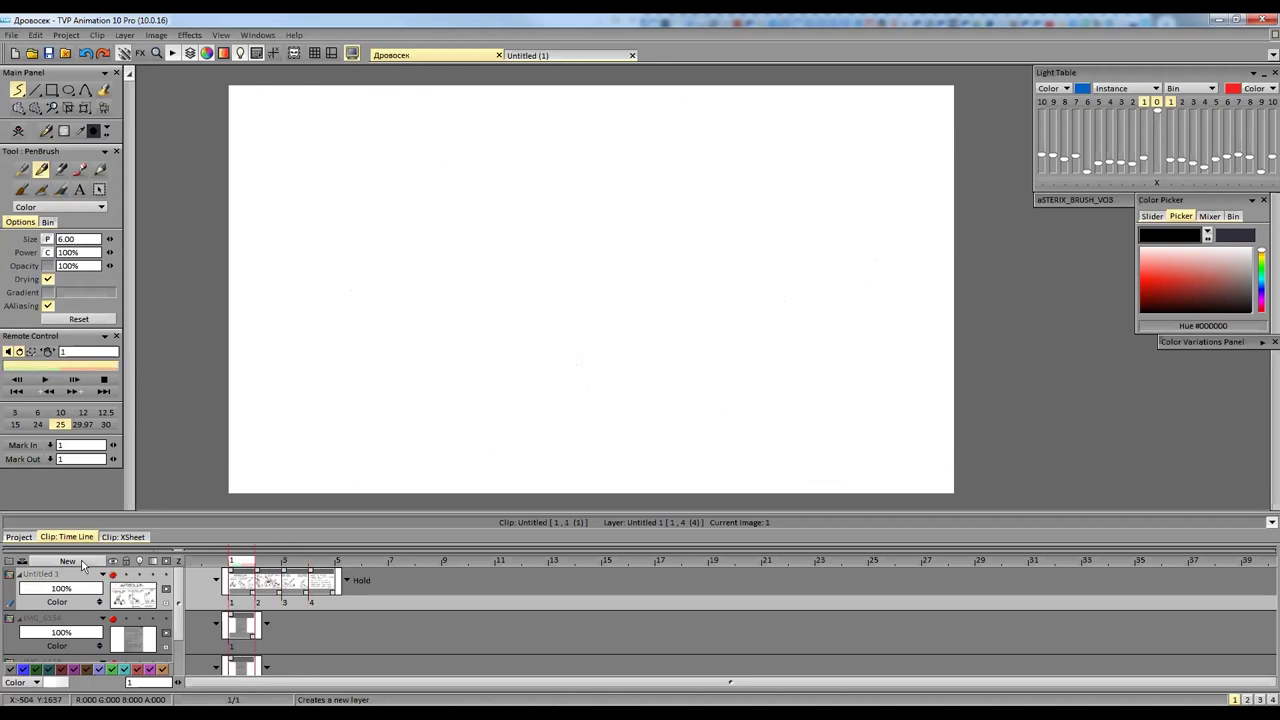
left_click(82, 562)
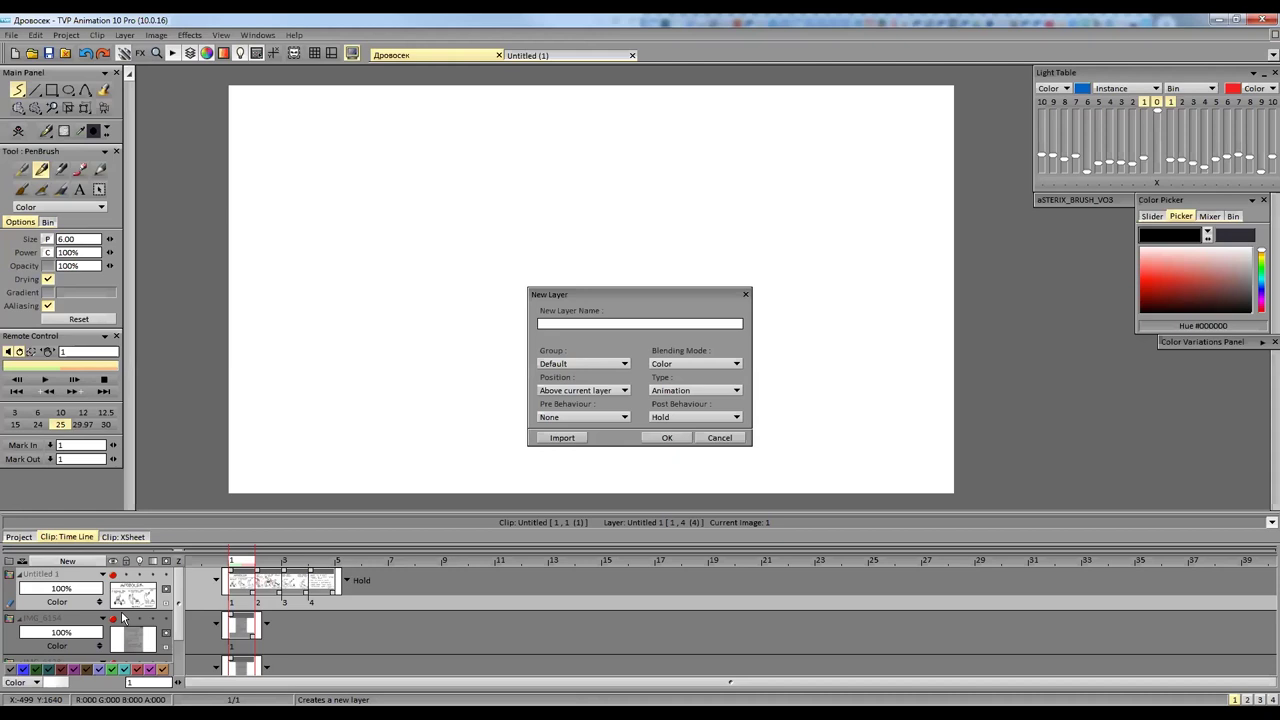
left_click(720, 437)
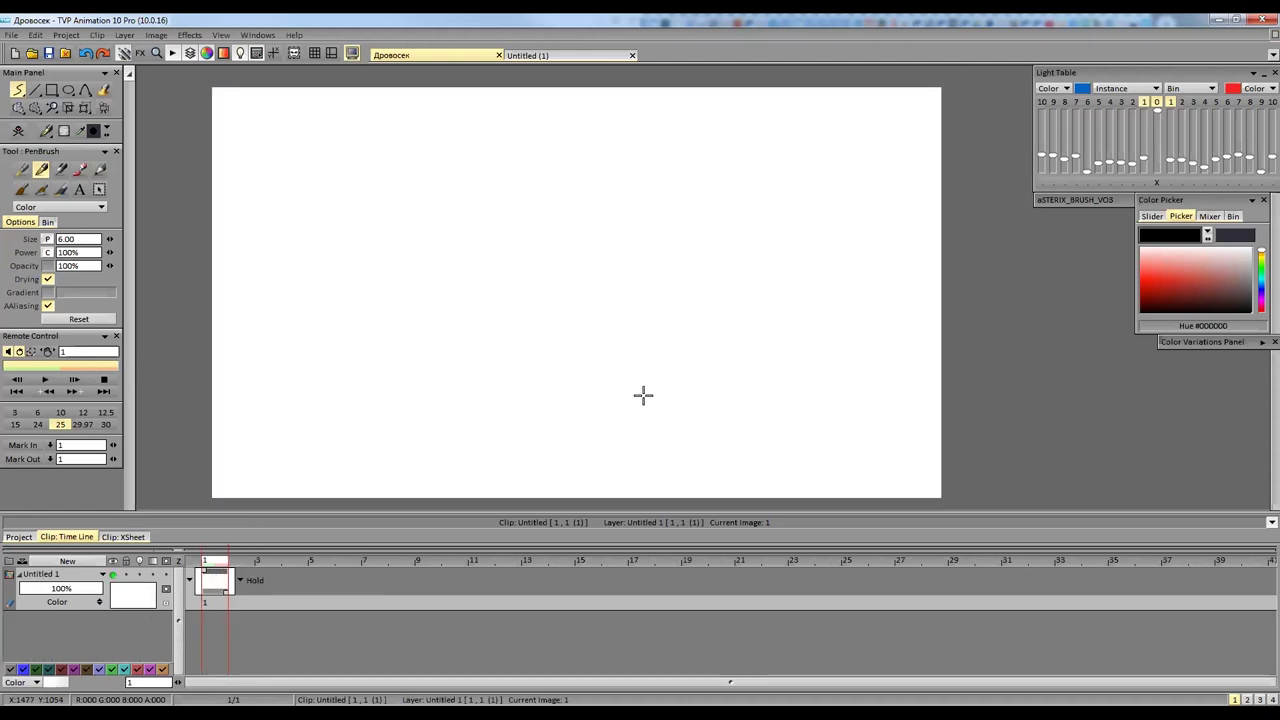